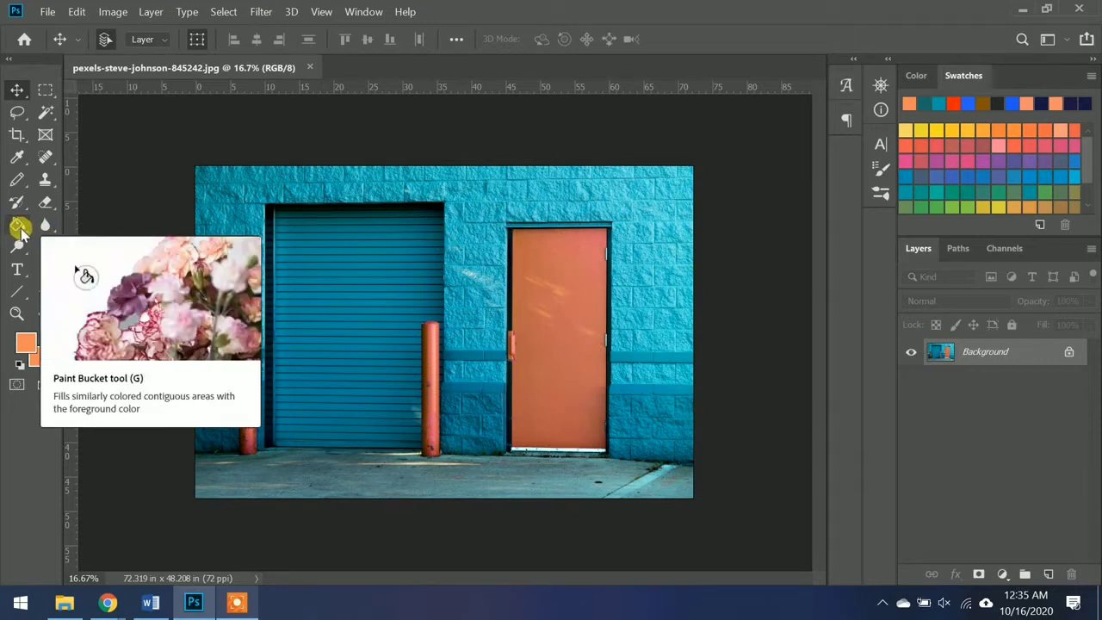
Step: Set up the Paint Bucket with 100% opacity and tolerance 1, and fill a spot on the pavement in the photo
click(26, 234)
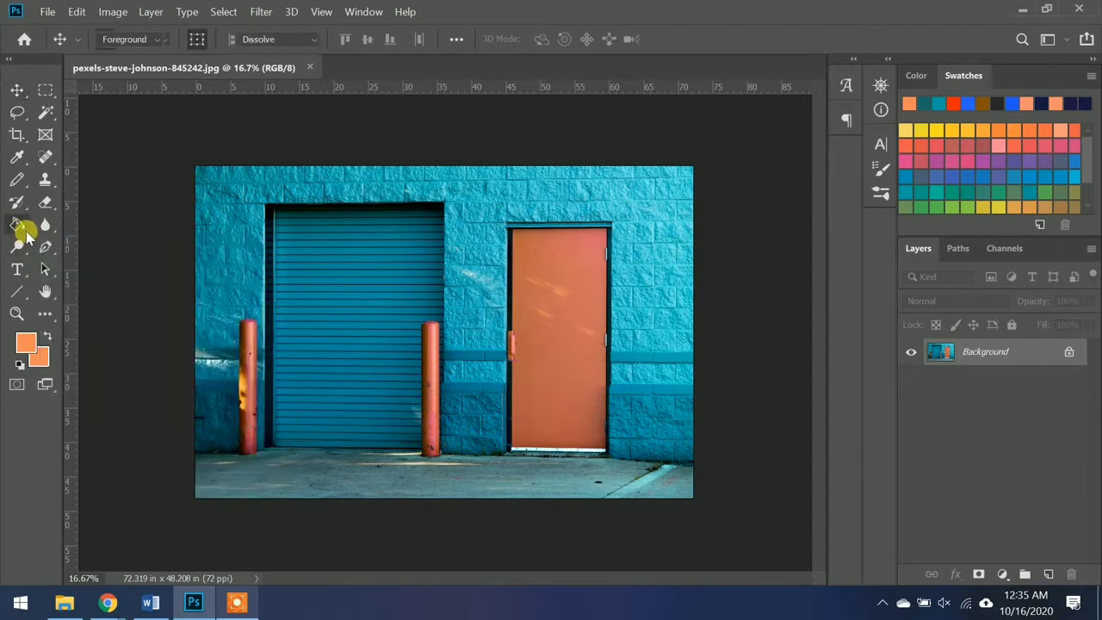
right_click(27, 230)
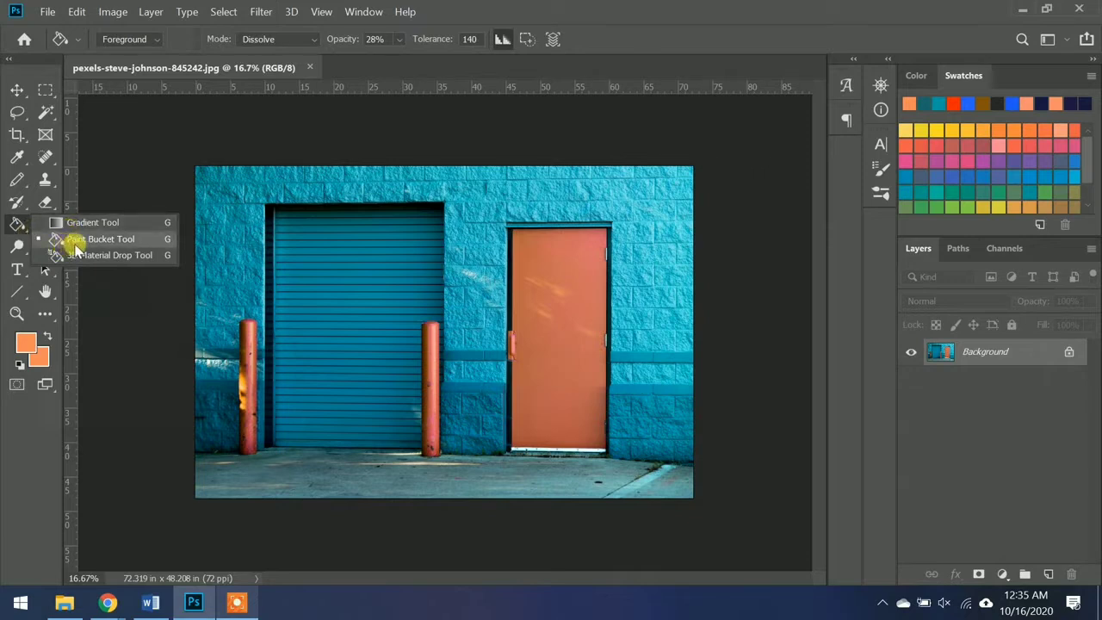
click(123, 247)
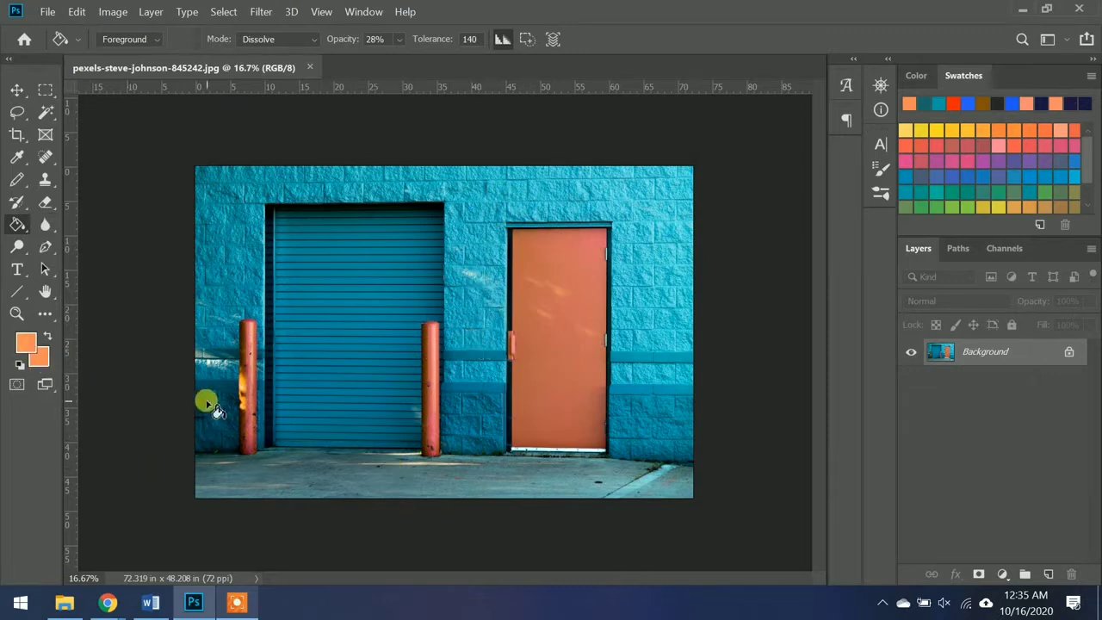
click(399, 39)
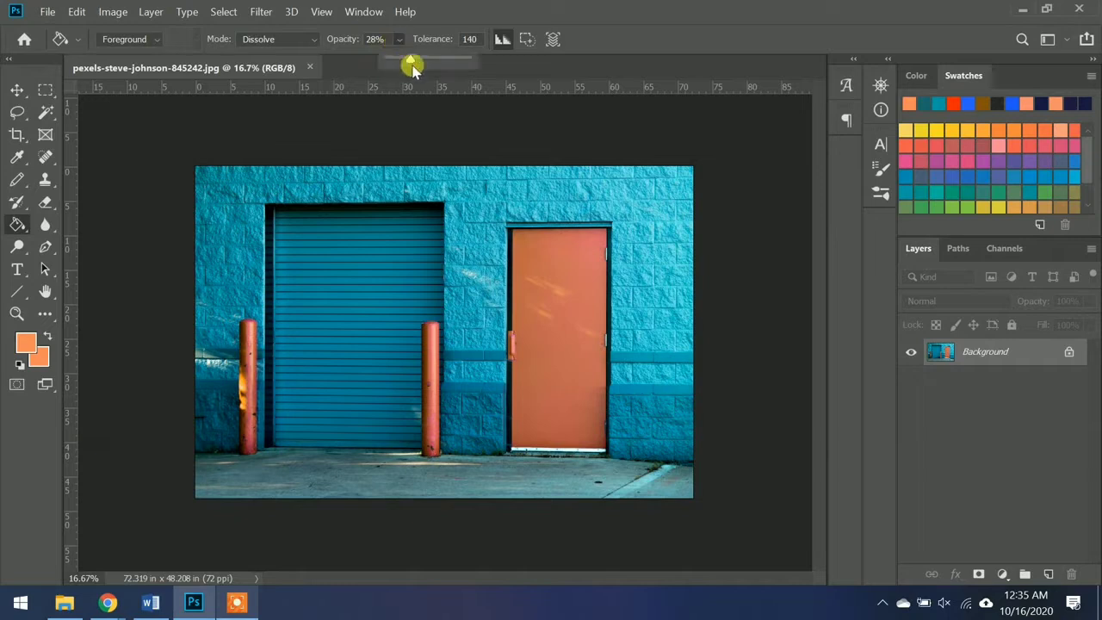
drag(412, 65, 469, 67)
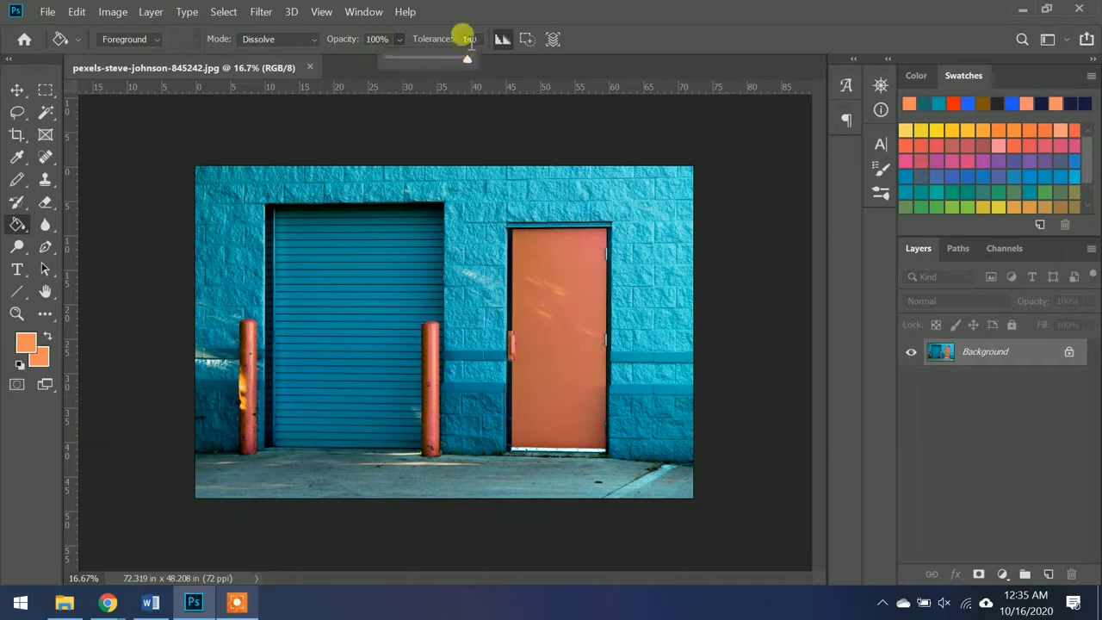
click(469, 38)
text(1)
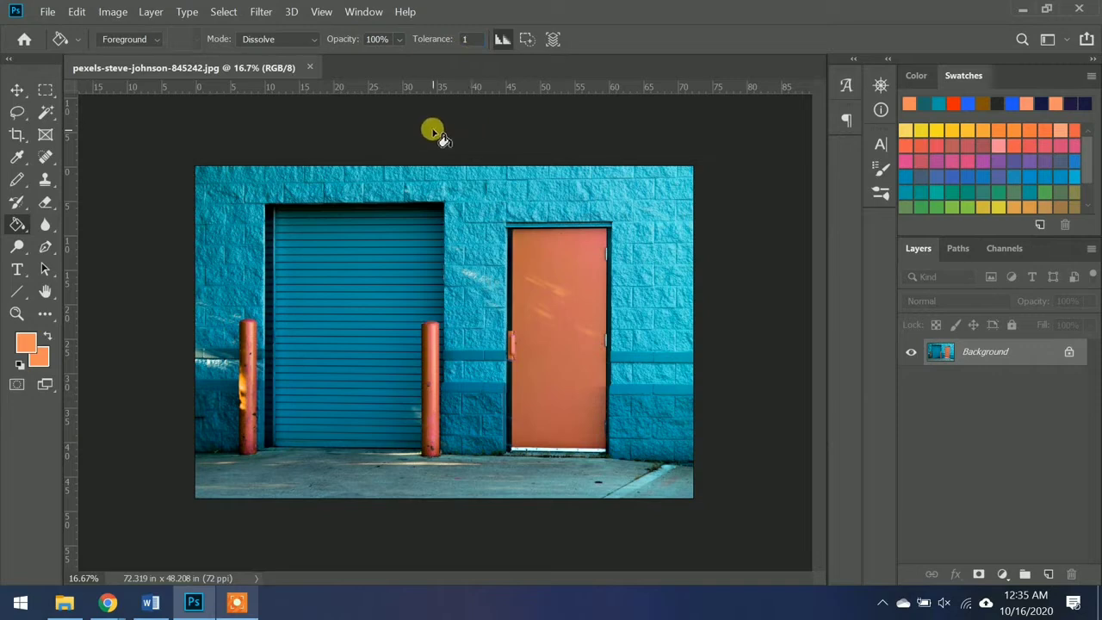
click(361, 473)
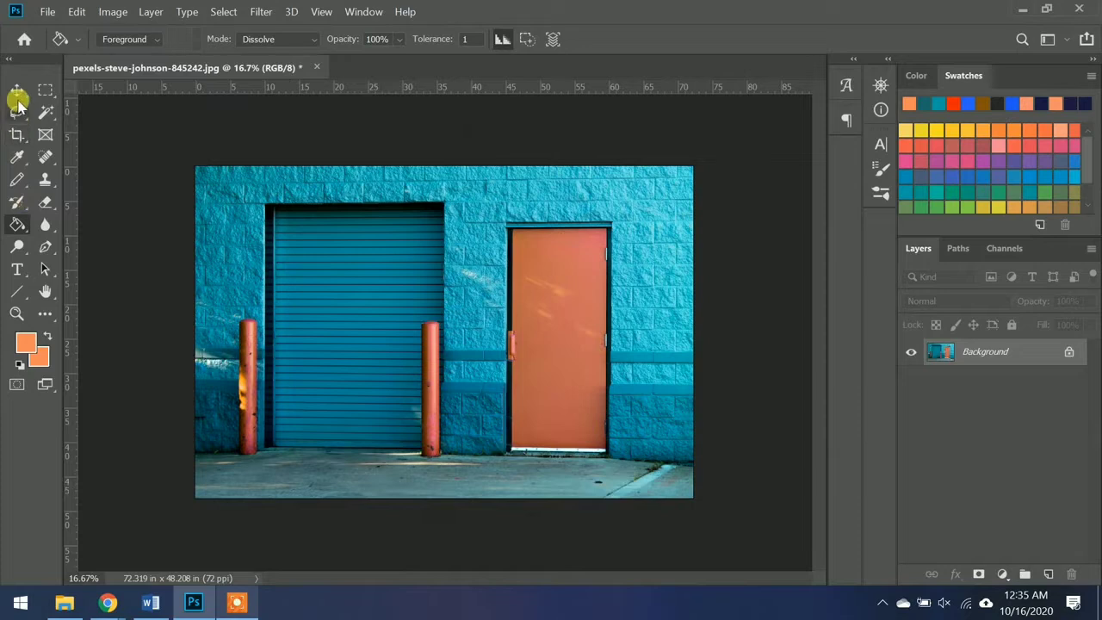
Step: Select the orange door with a rectangular marquee on a new layer and fill it with the orange foreground color
click(46, 89)
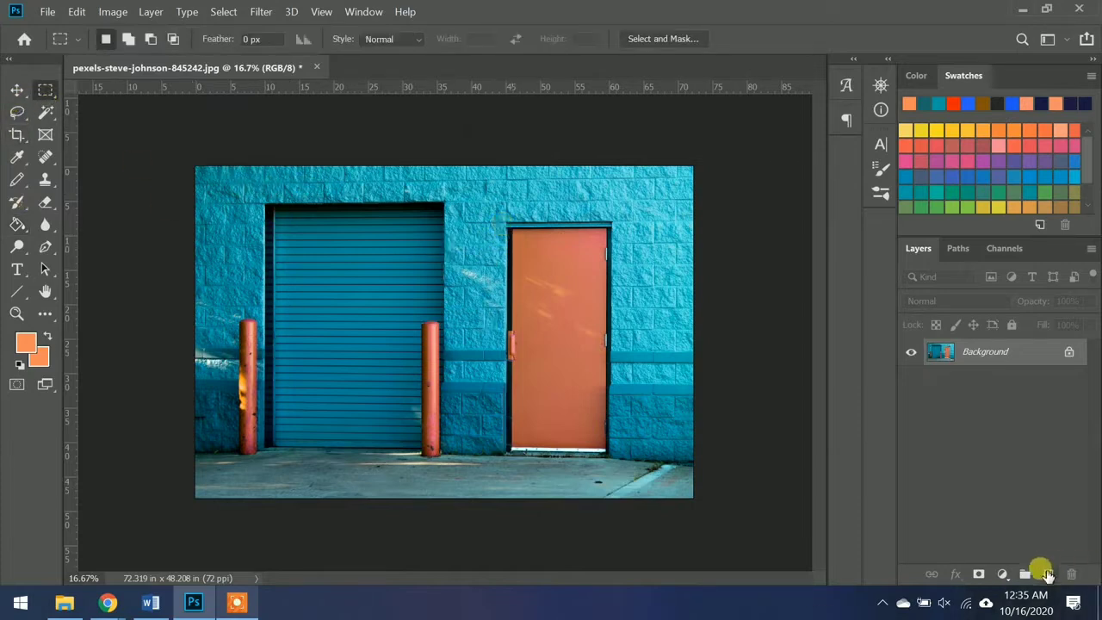
click(1048, 575)
drag(504, 227, 606, 449)
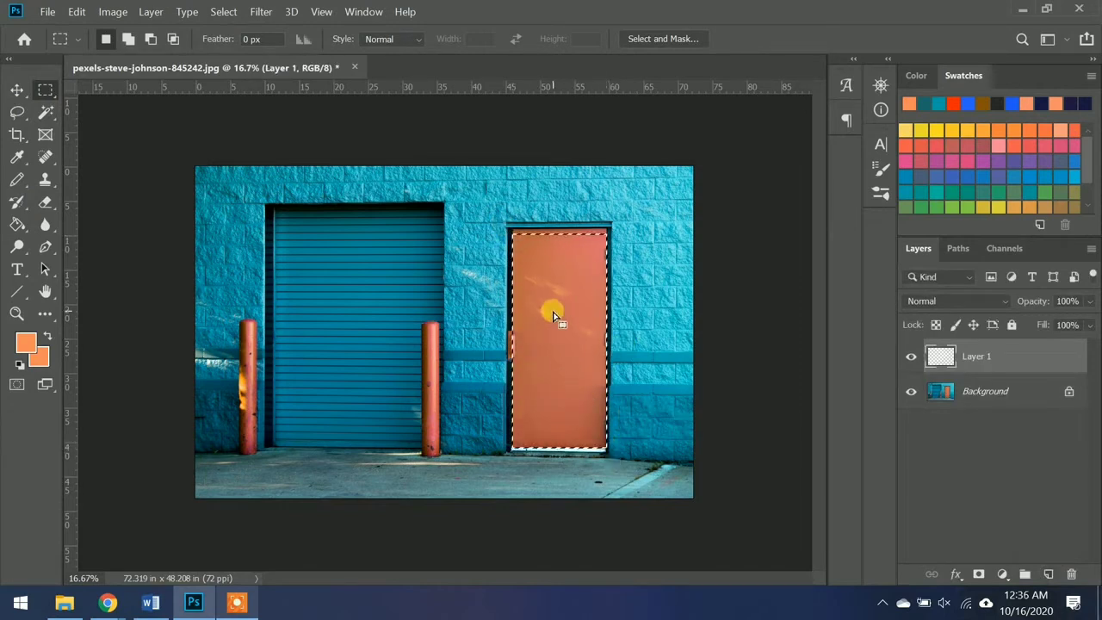
click(16, 224)
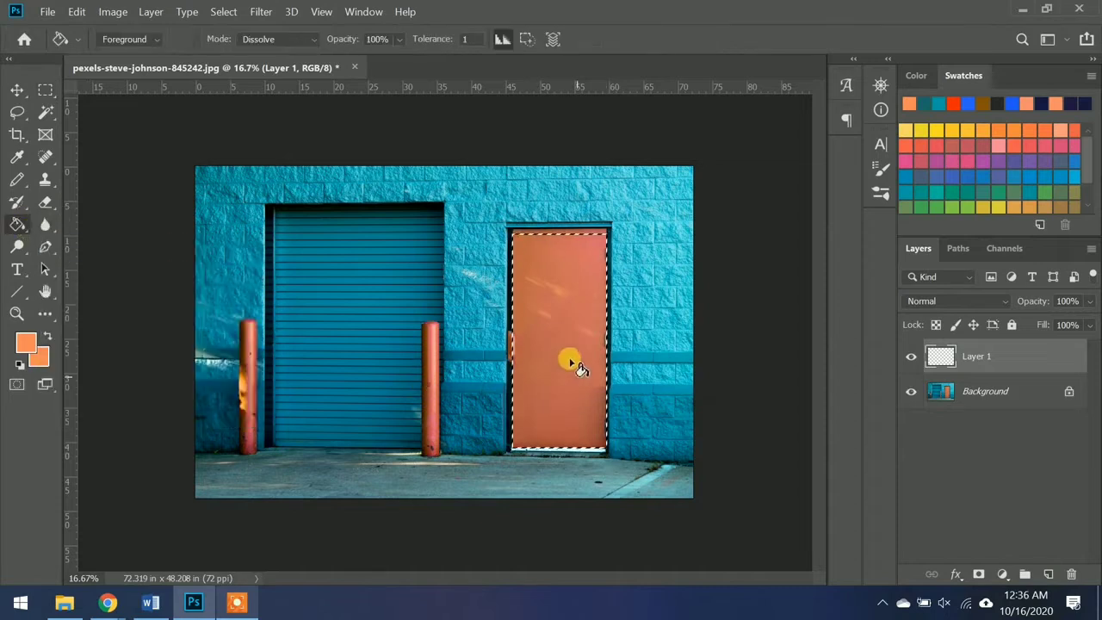
click(534, 300)
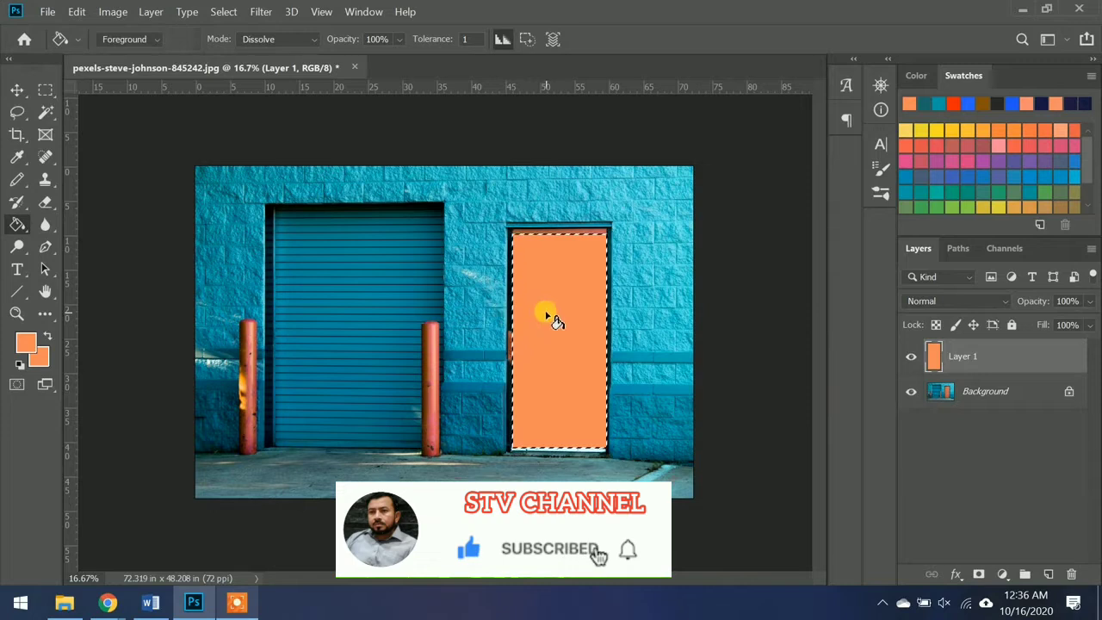
Step: Set the foreground color to purple 845afd and fill the door selection with it
click(24, 343)
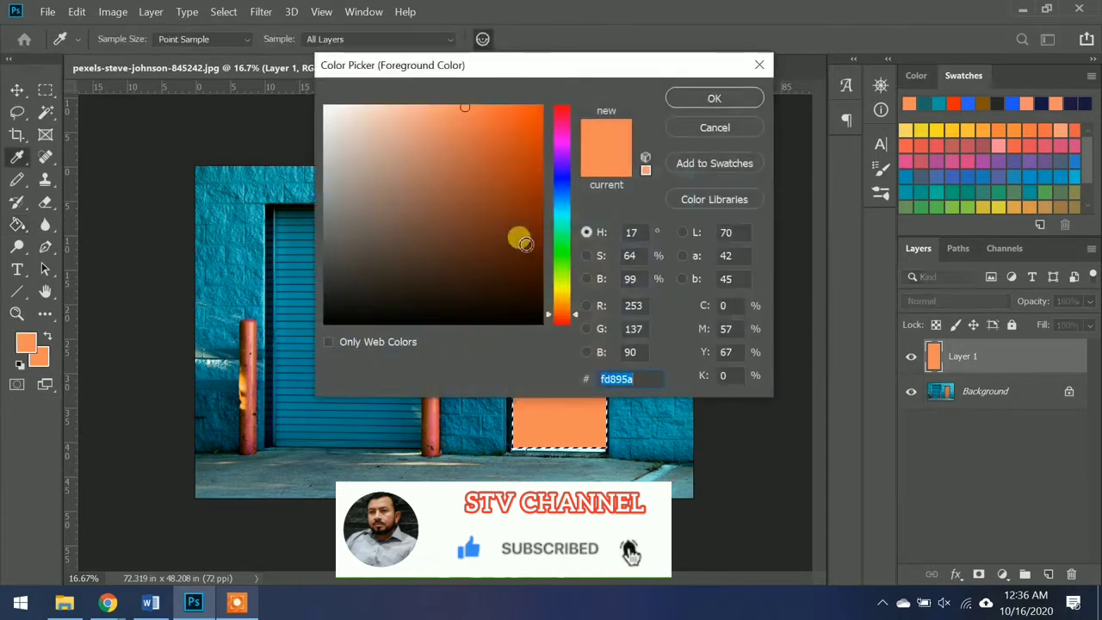
drag(563, 234, 564, 177)
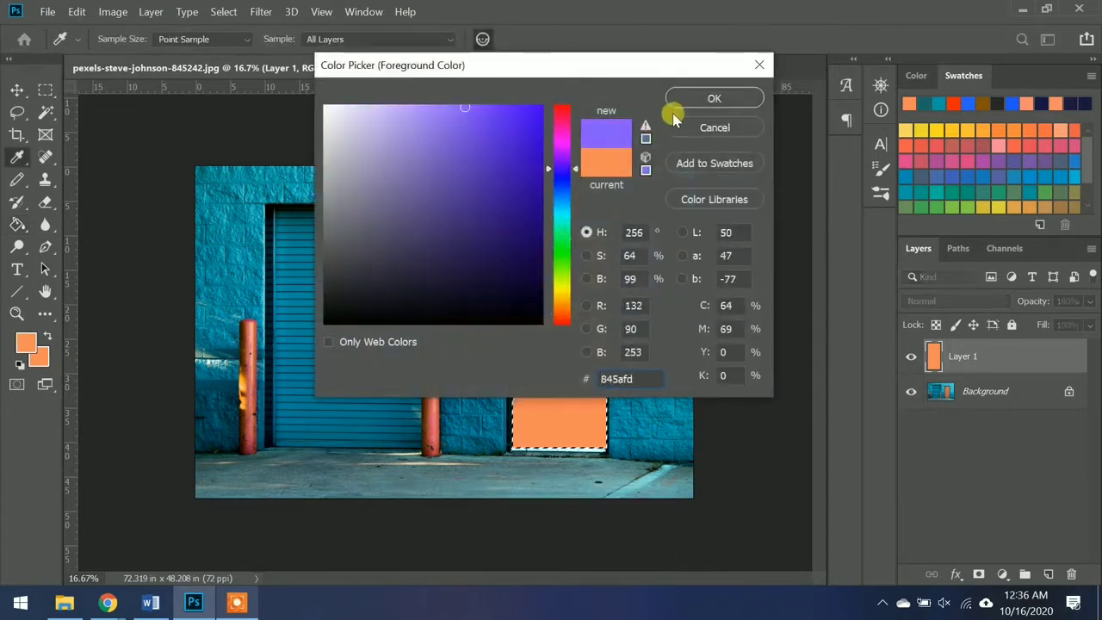
click(702, 98)
click(554, 342)
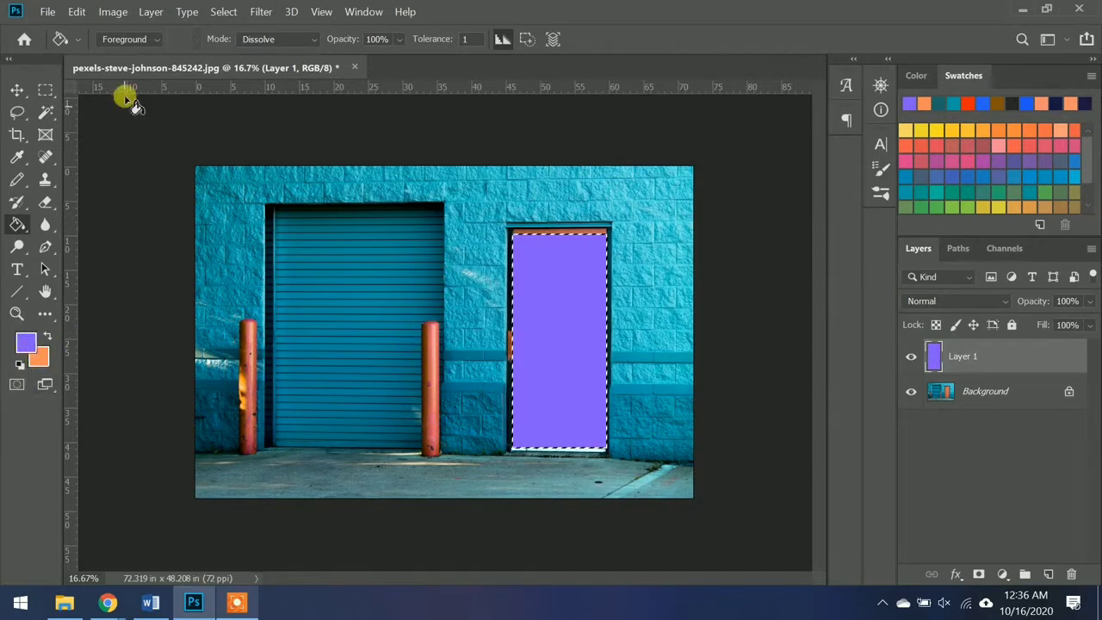
click(141, 40)
click(182, 43)
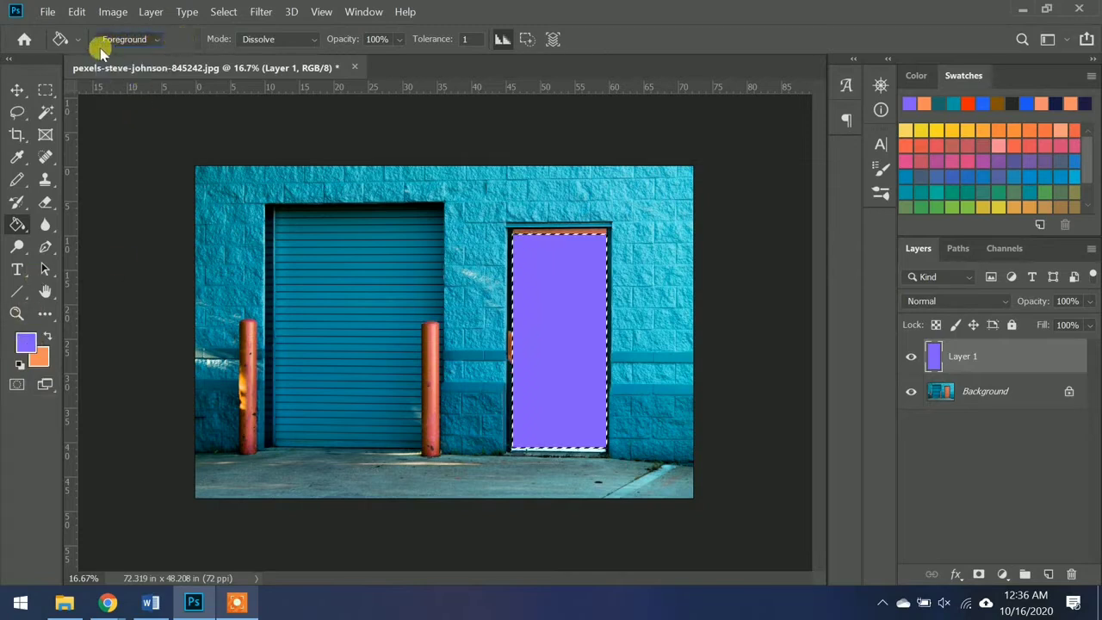
click(78, 43)
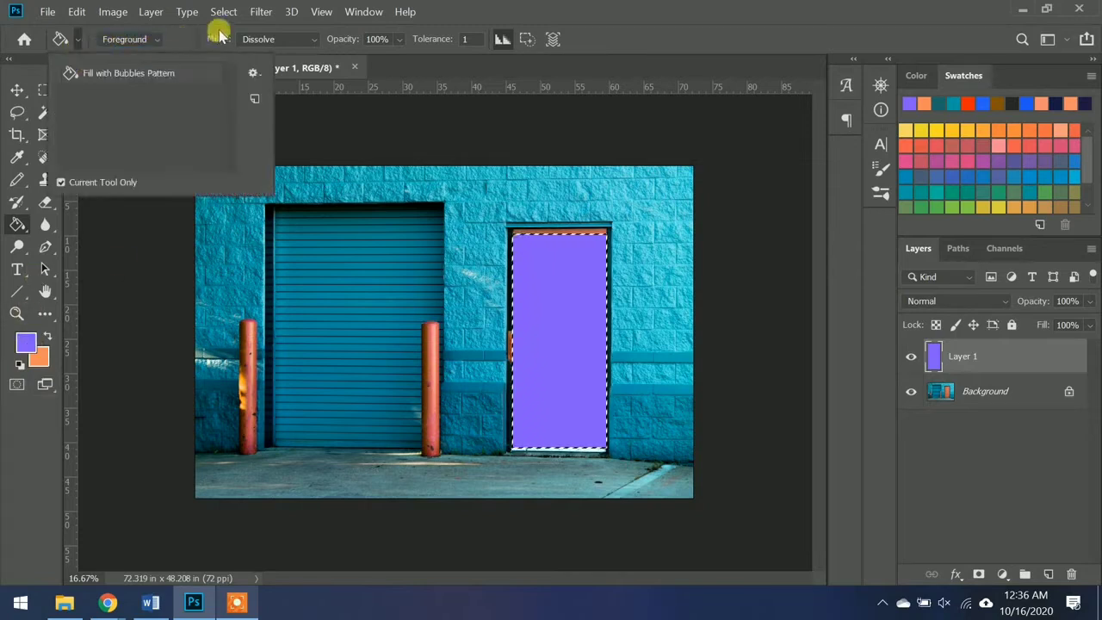
click(189, 30)
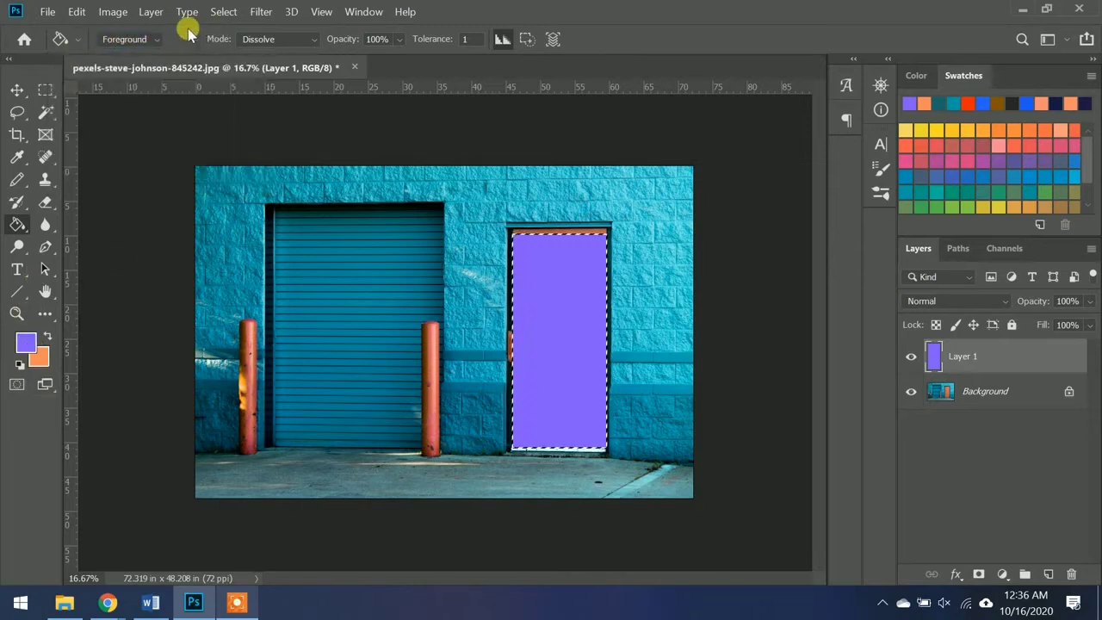
Step: Choose a yellow swatch as the foreground color and fill the door selection with the Paint Bucket
click(26, 234)
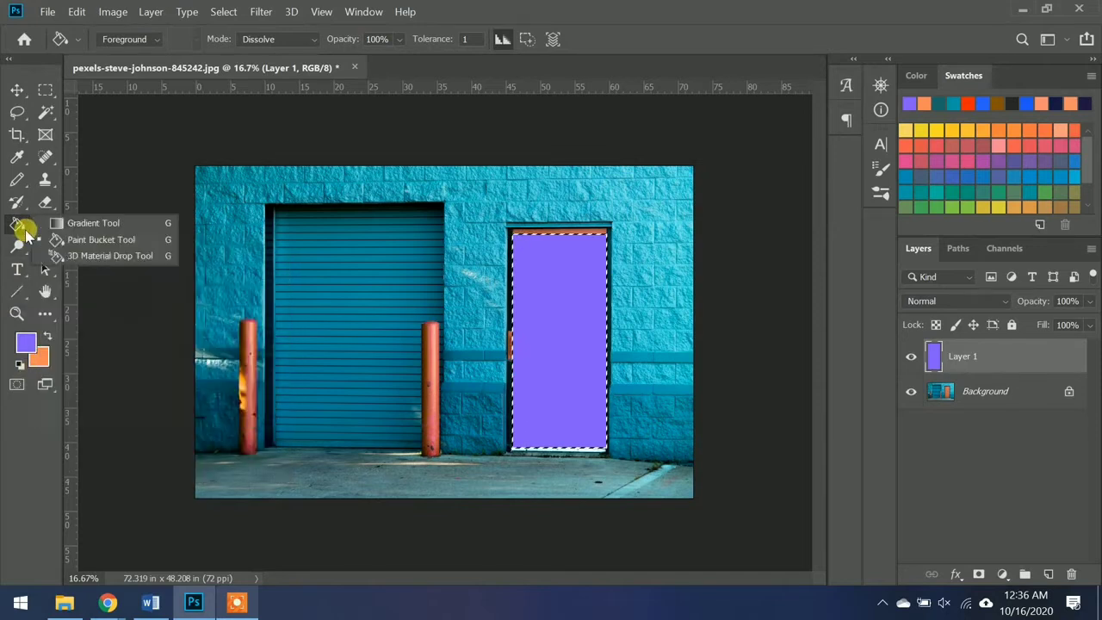
click(79, 240)
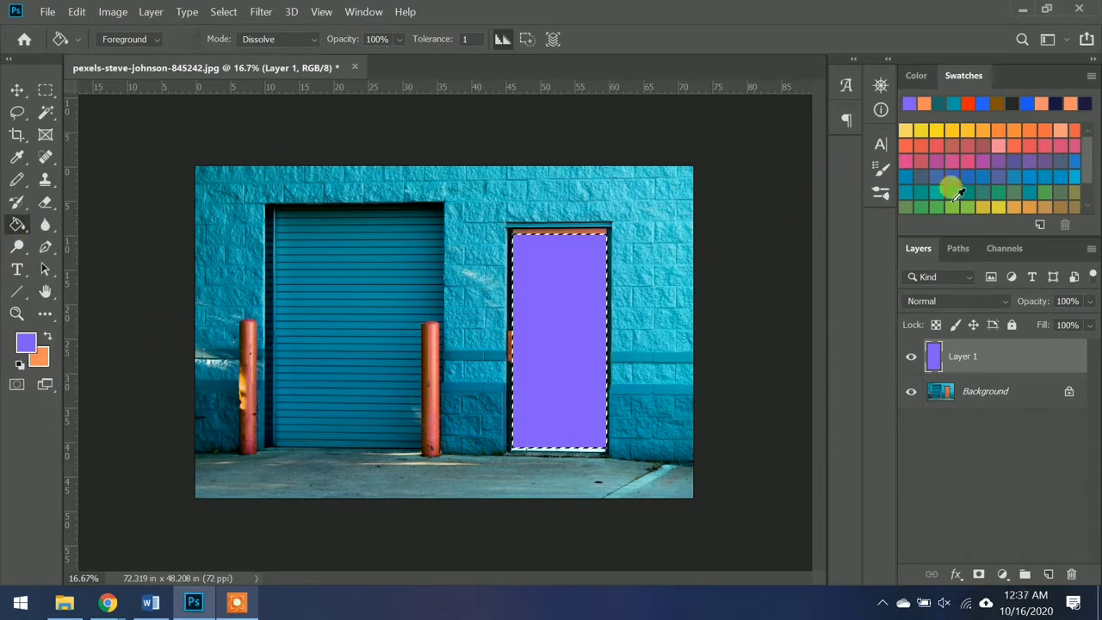
click(936, 130)
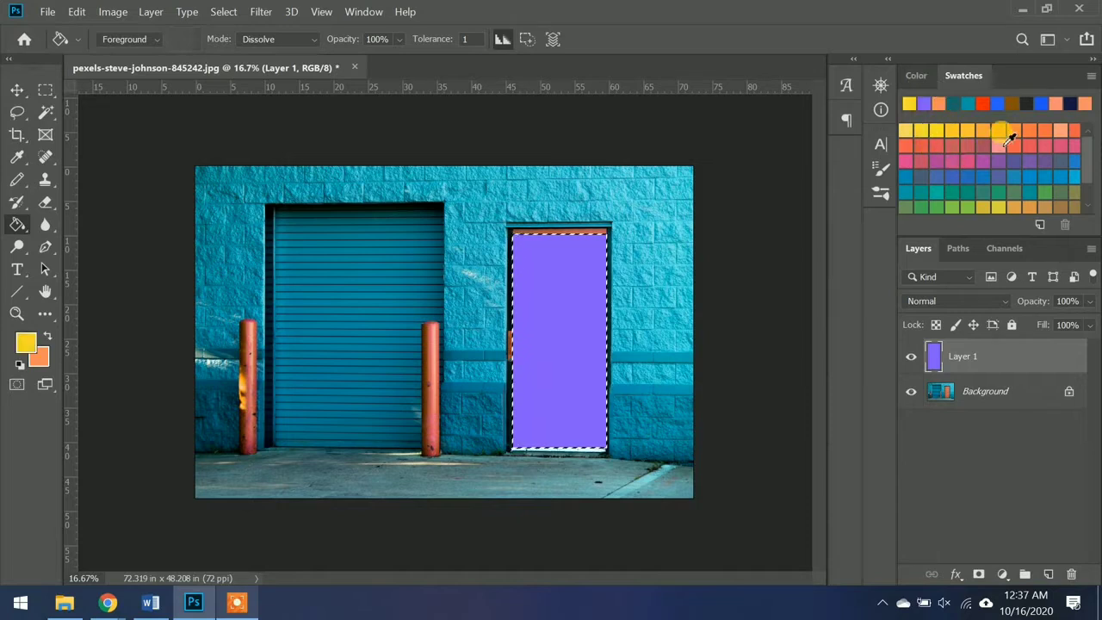
click(554, 313)
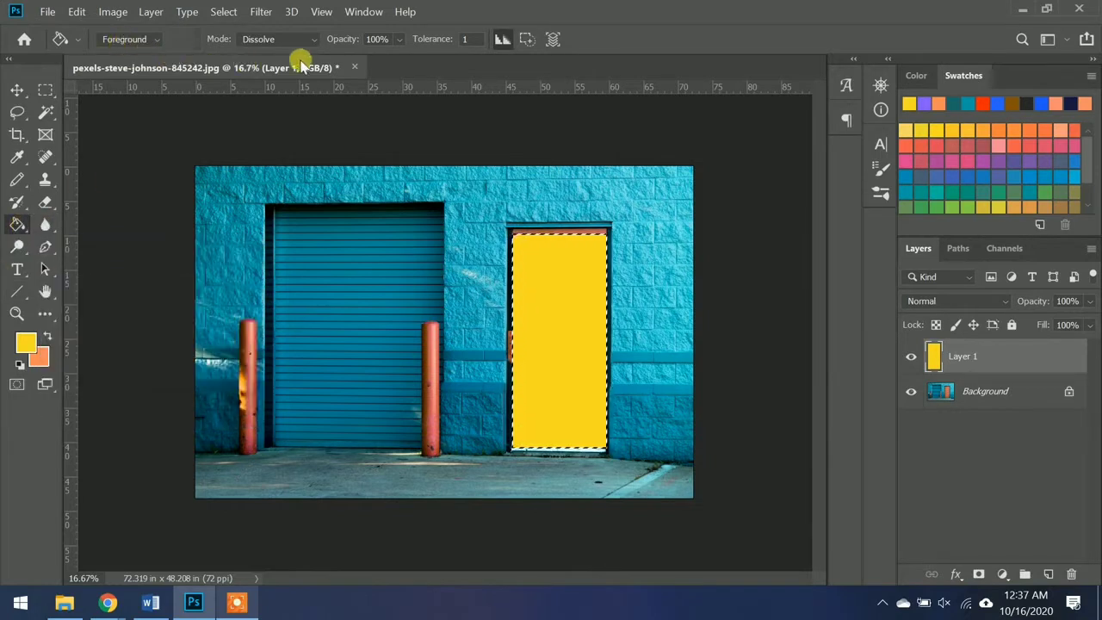
click(502, 40)
click(158, 45)
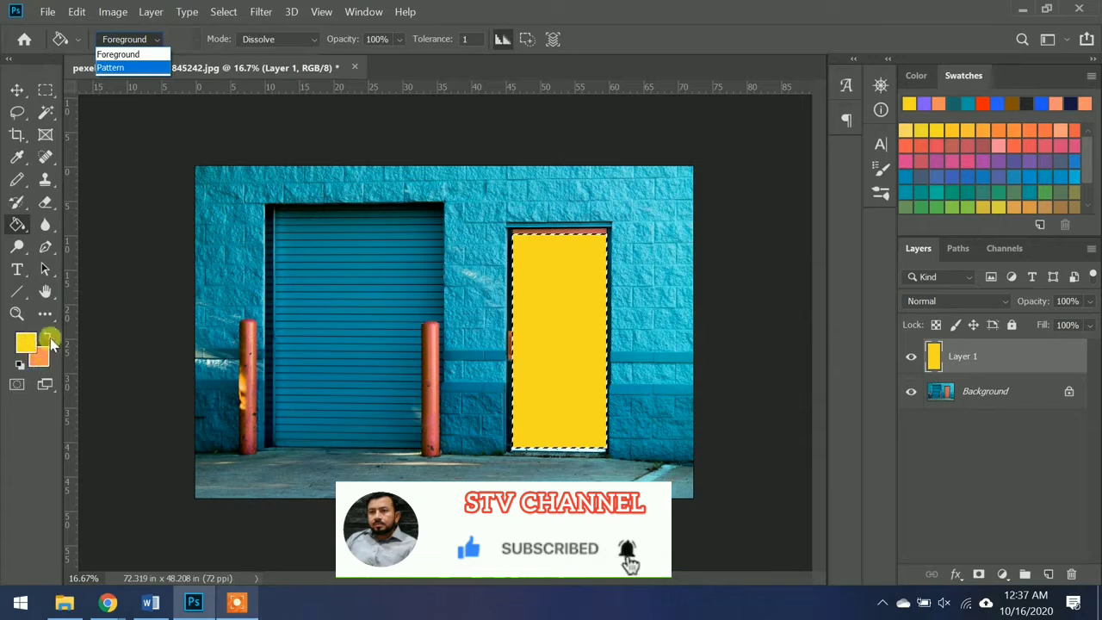
click(131, 57)
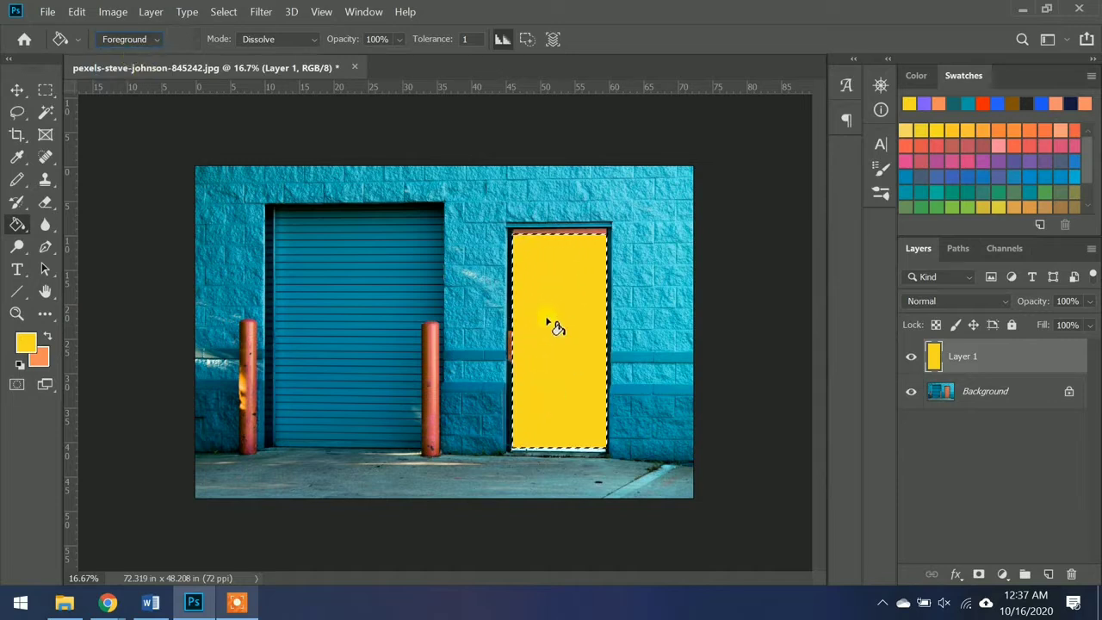
Step: Switch the Paint Bucket's fill source to Pattern and fill the door selection with the black-and-white squiggly pattern
click(131, 41)
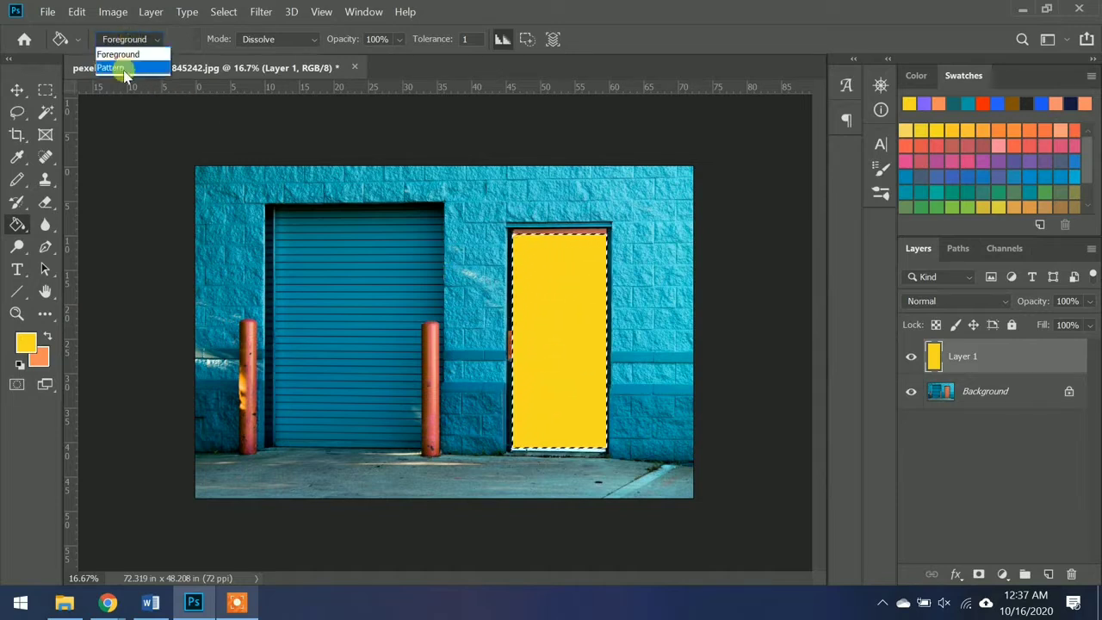
click(125, 68)
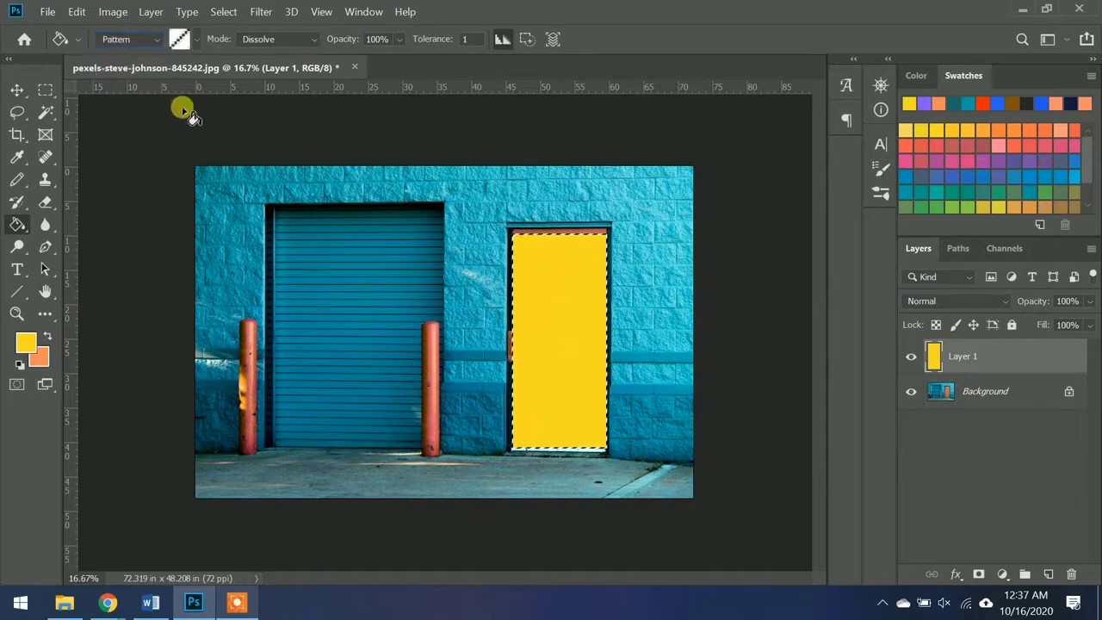
click(190, 39)
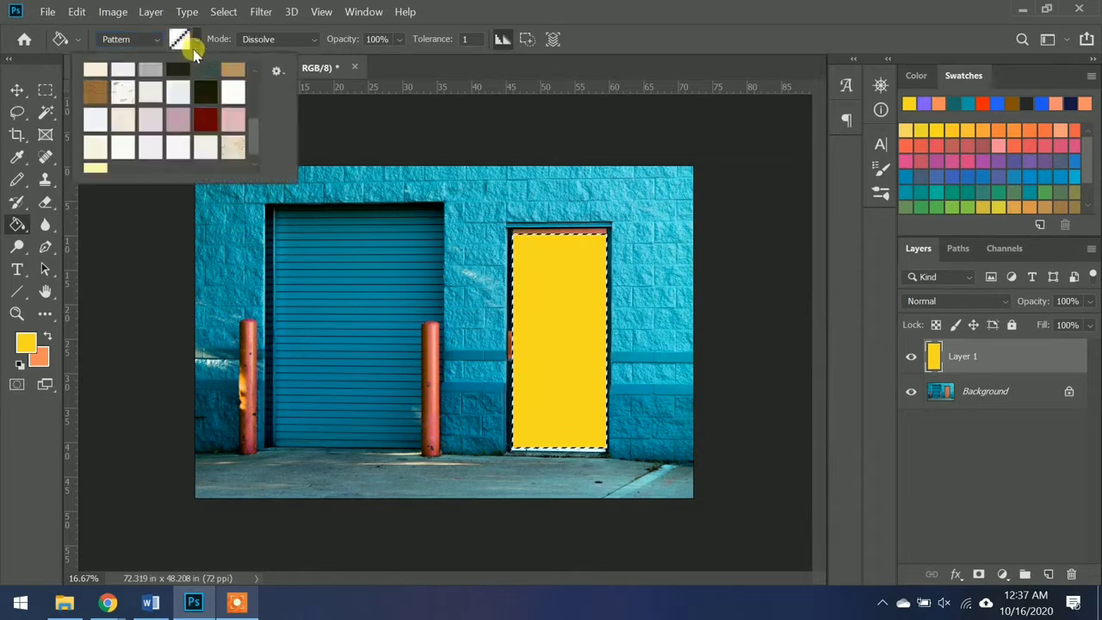
scroll(256, 78, up, 5)
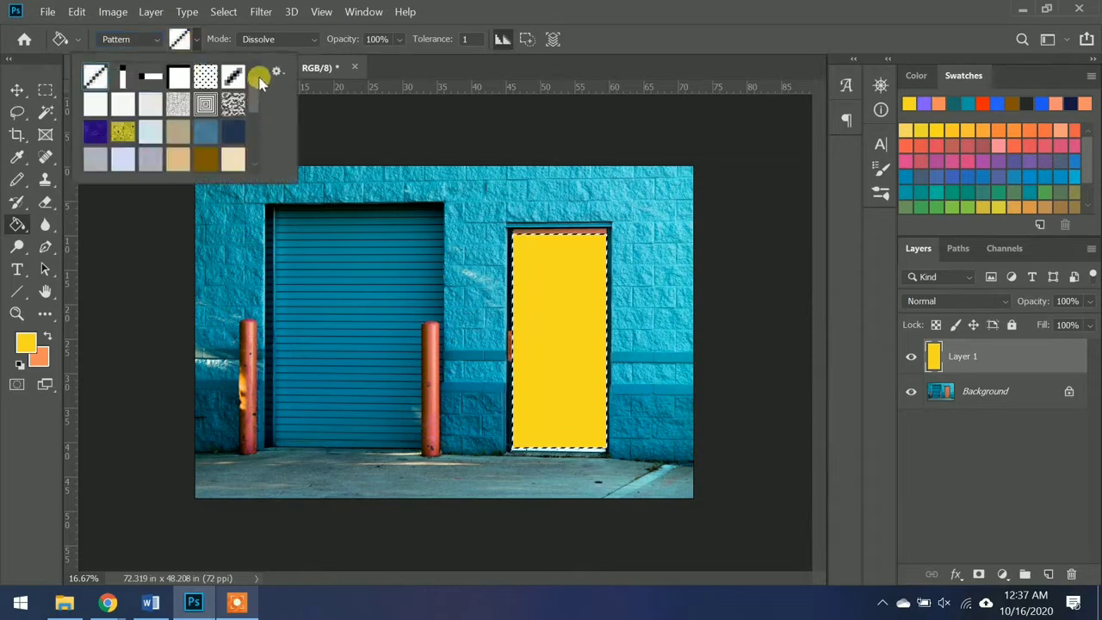
scroll(260, 81, down, 6)
scroll(263, 86, up, 6)
click(233, 104)
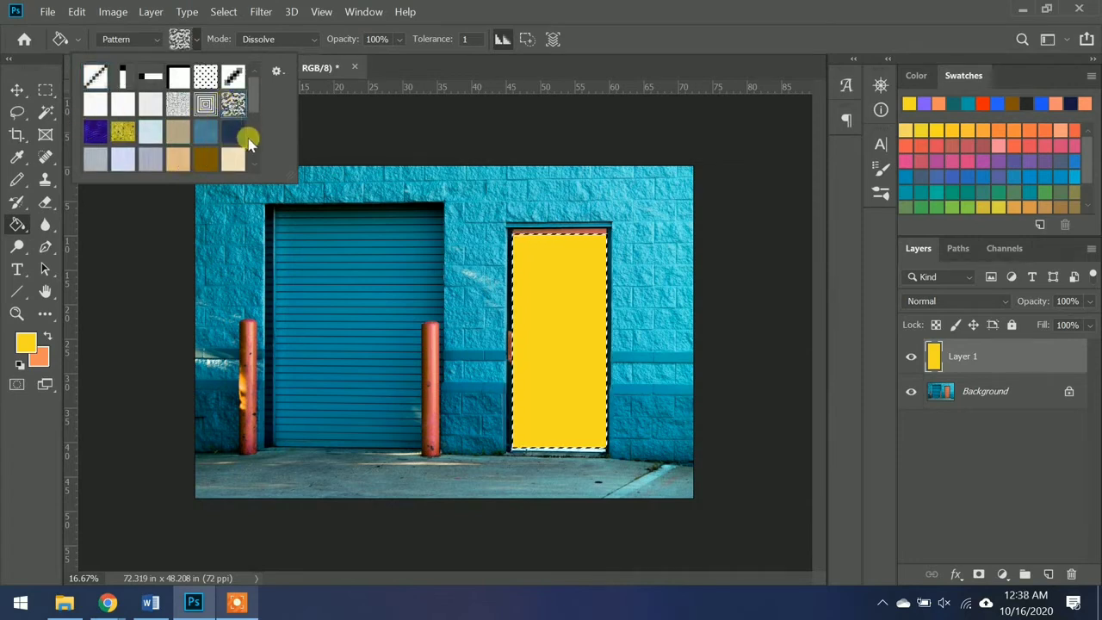
click(530, 317)
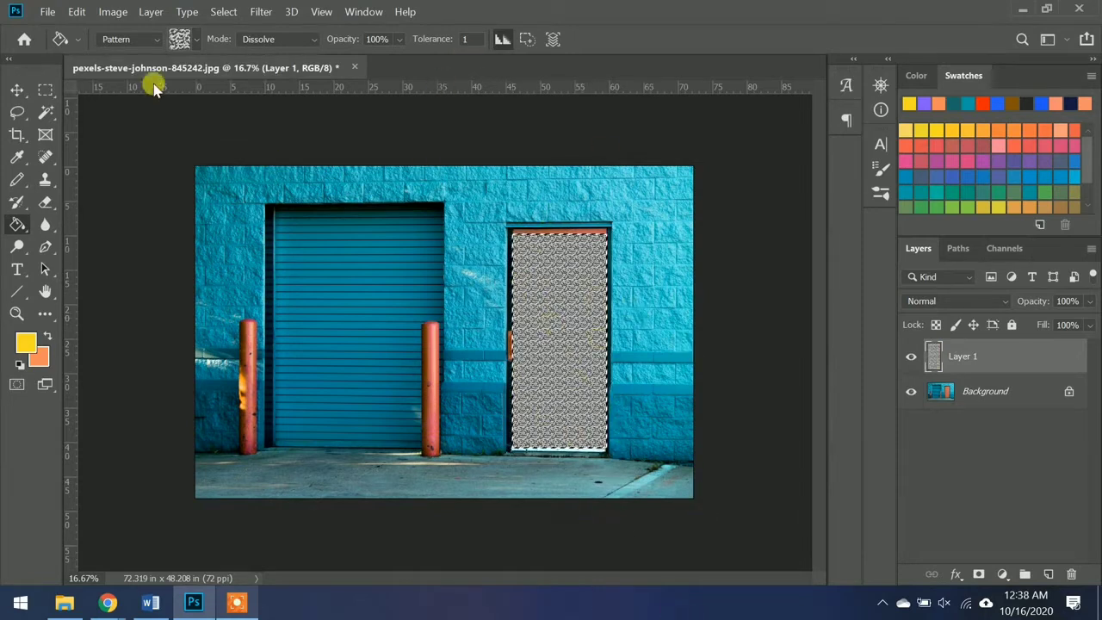
Step: Append the Texture Fill 2 patterns to the pattern library and fill the door selection with one of its grayscale textures
click(184, 38)
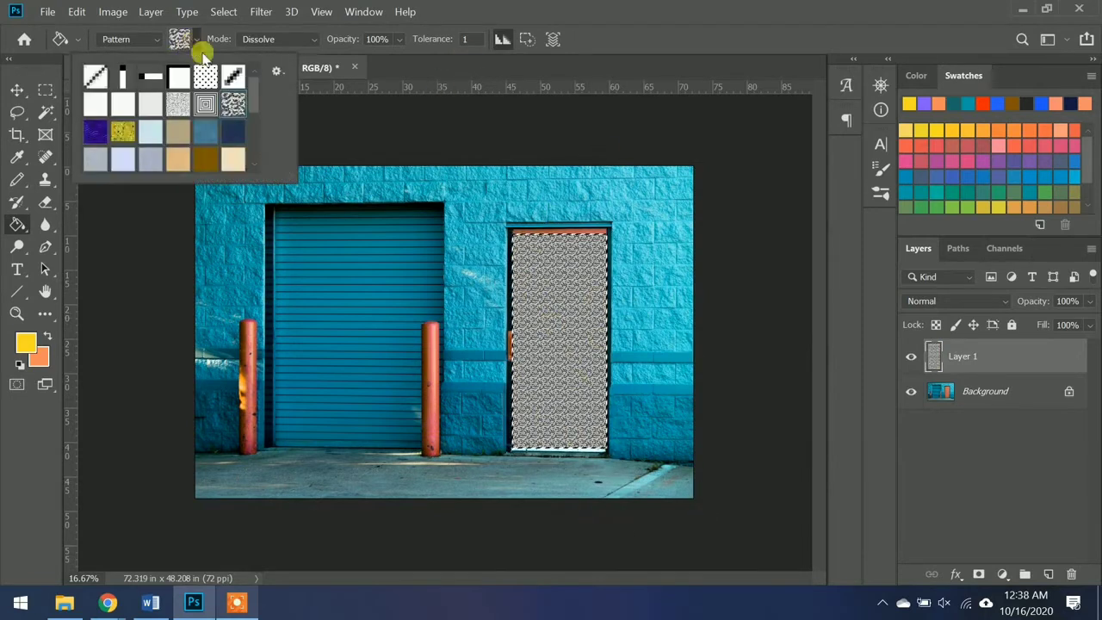
click(276, 70)
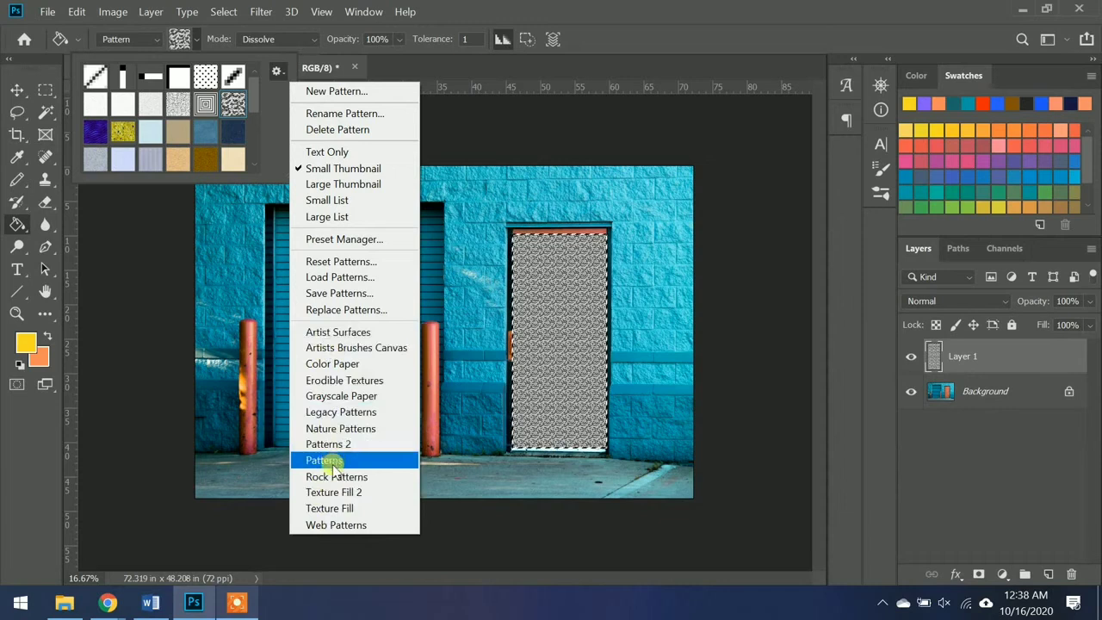
click(332, 492)
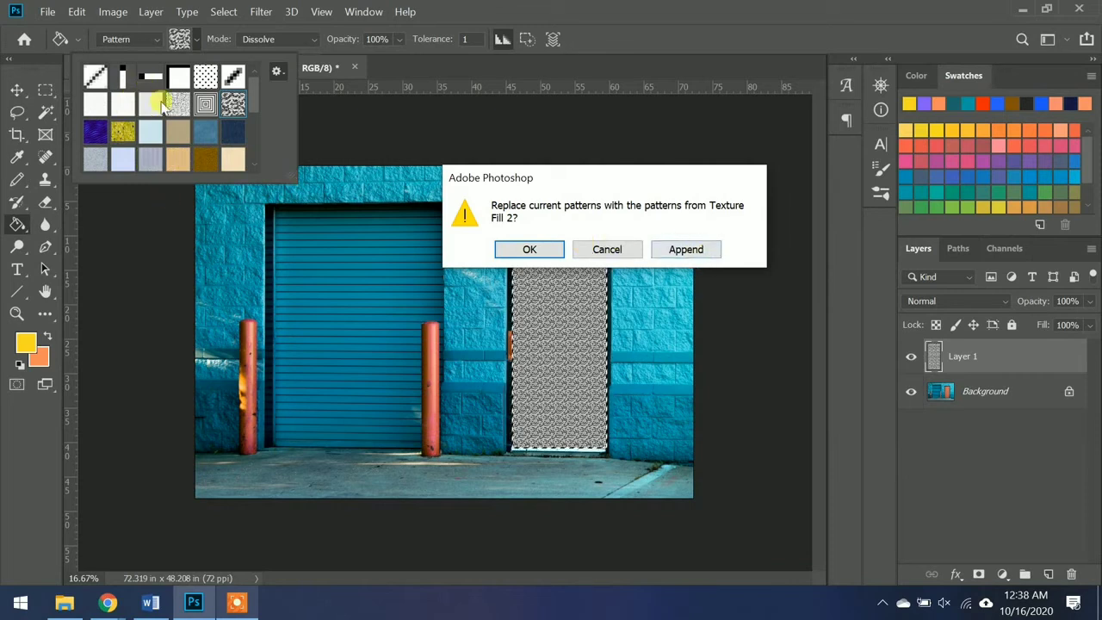
click(686, 250)
drag(251, 89, 246, 154)
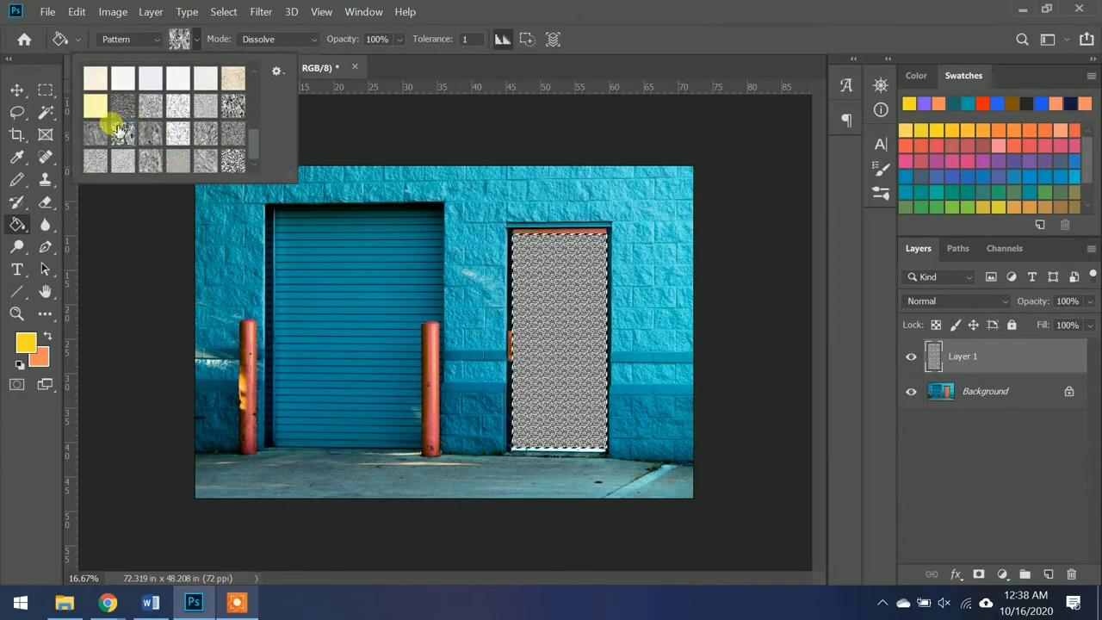
click(532, 313)
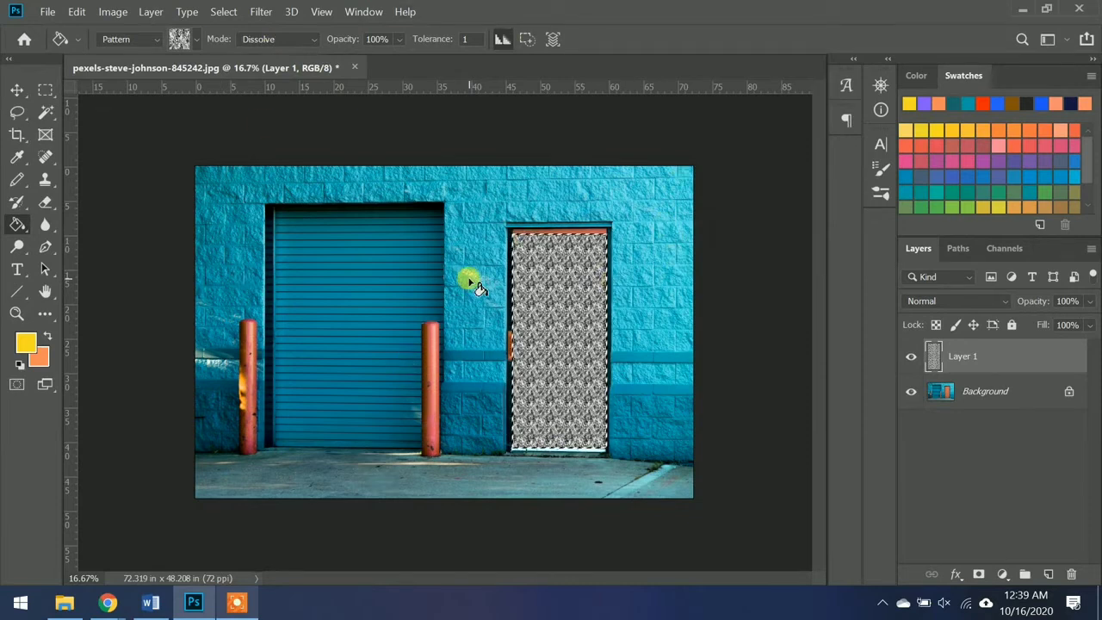
Step: Restore the solid yellow fill in the door selection and choose Dissolve as the Paint Bucket's mode
click(278, 40)
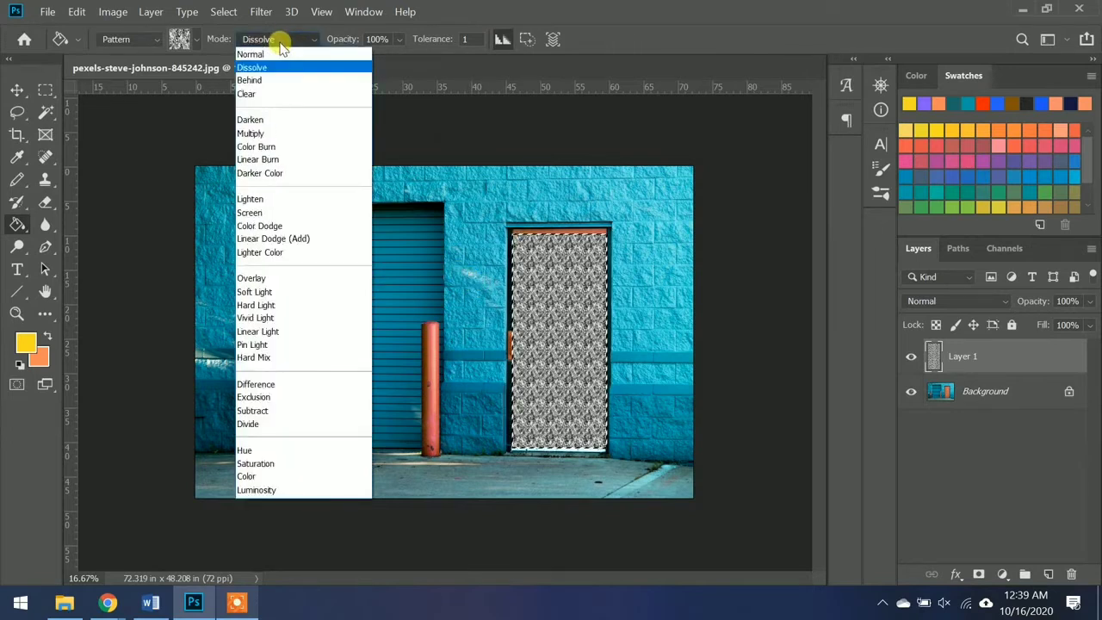
click(428, 147)
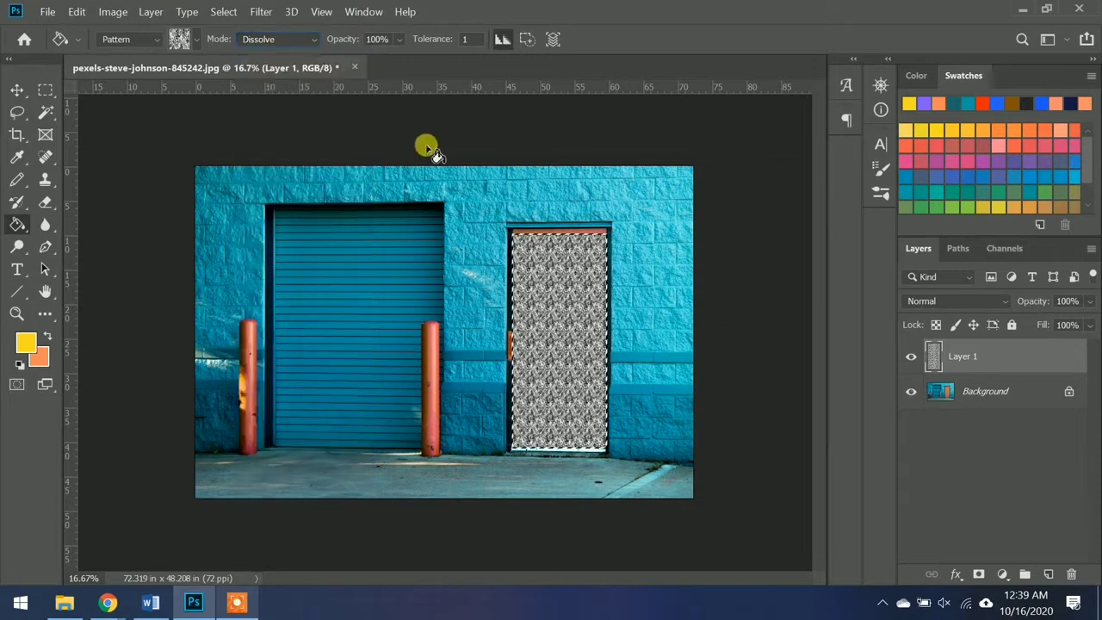
key(alt+BackSpace)
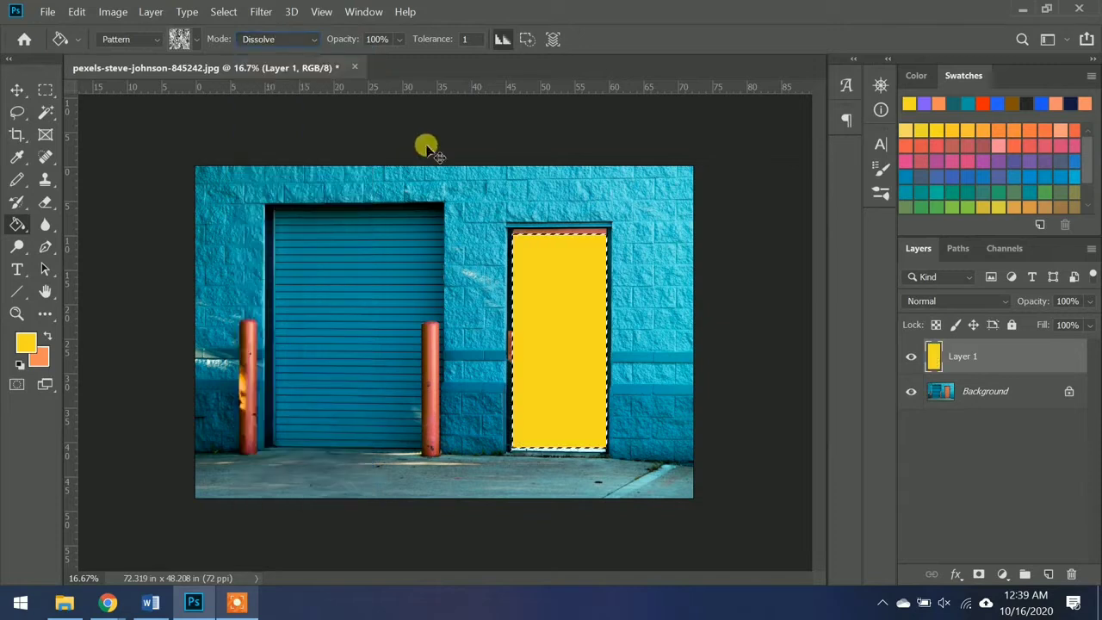
click(278, 39)
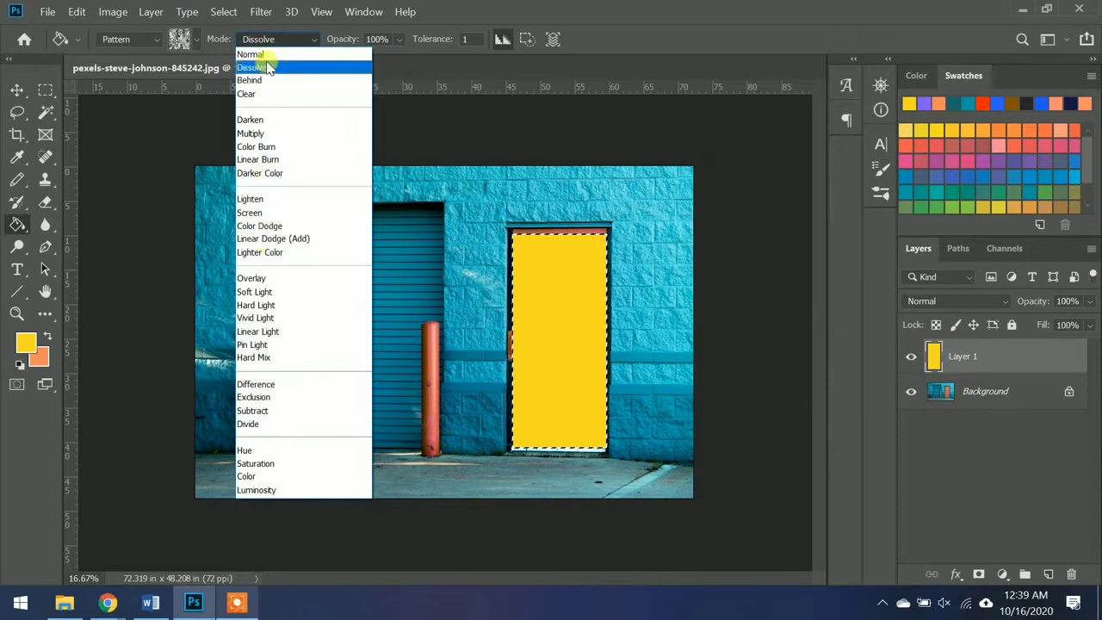
click(267, 67)
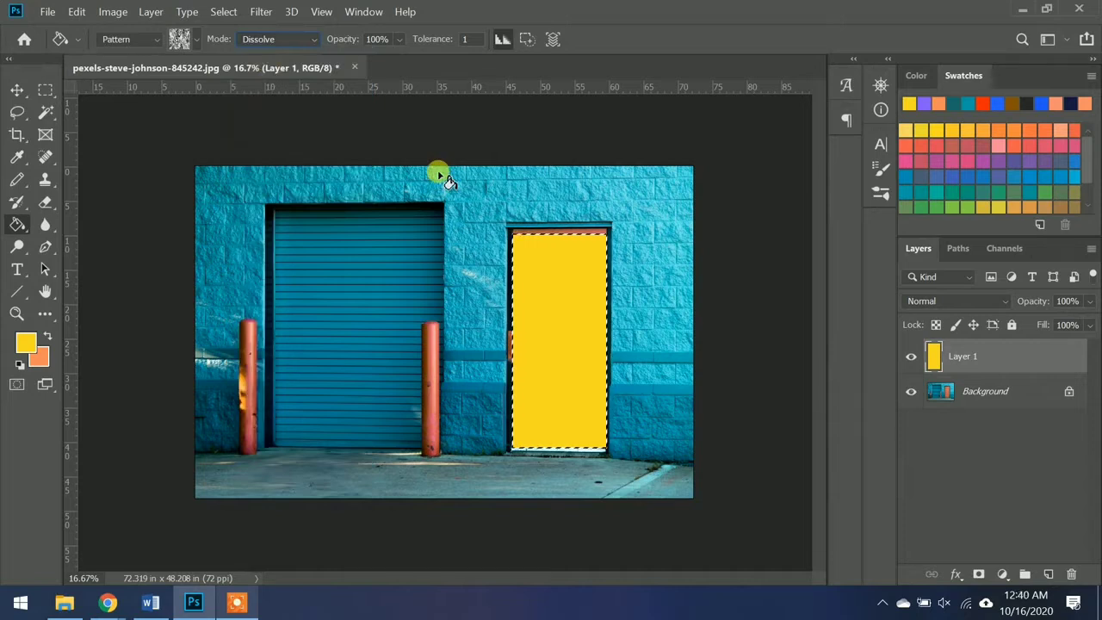
click(551, 314)
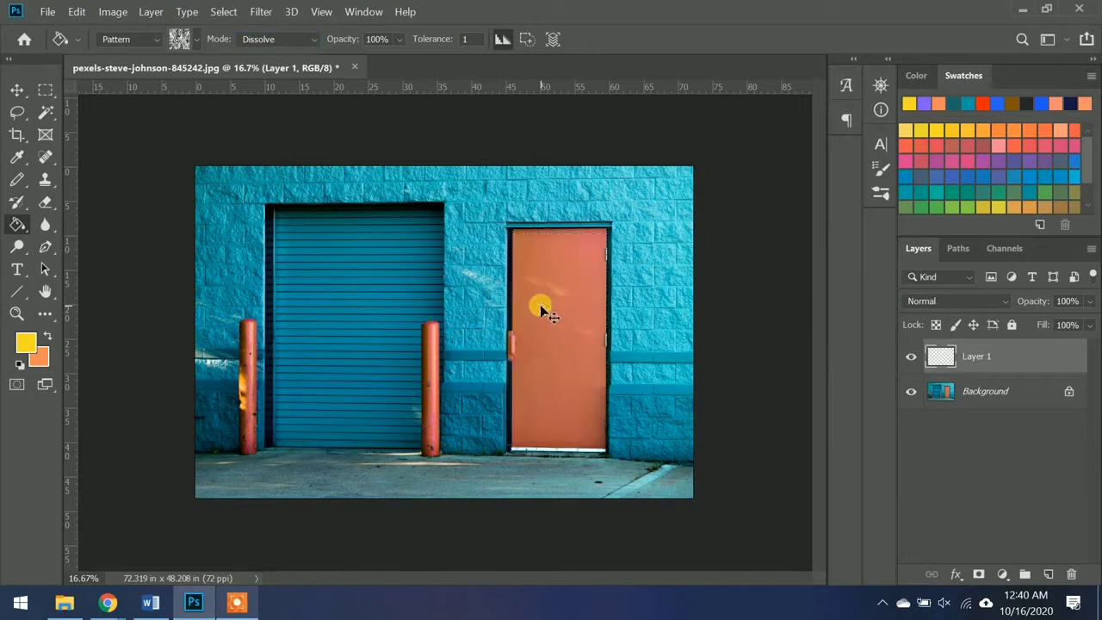
Step: Switch the Paint Bucket's fill source from Pattern to Foreground
click(197, 39)
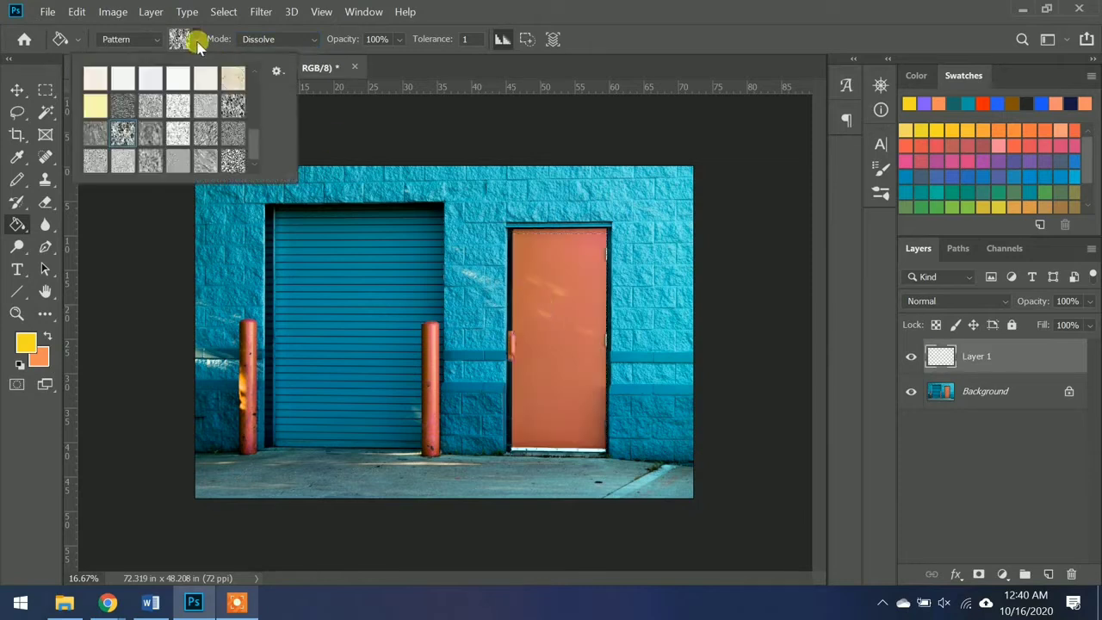
click(151, 40)
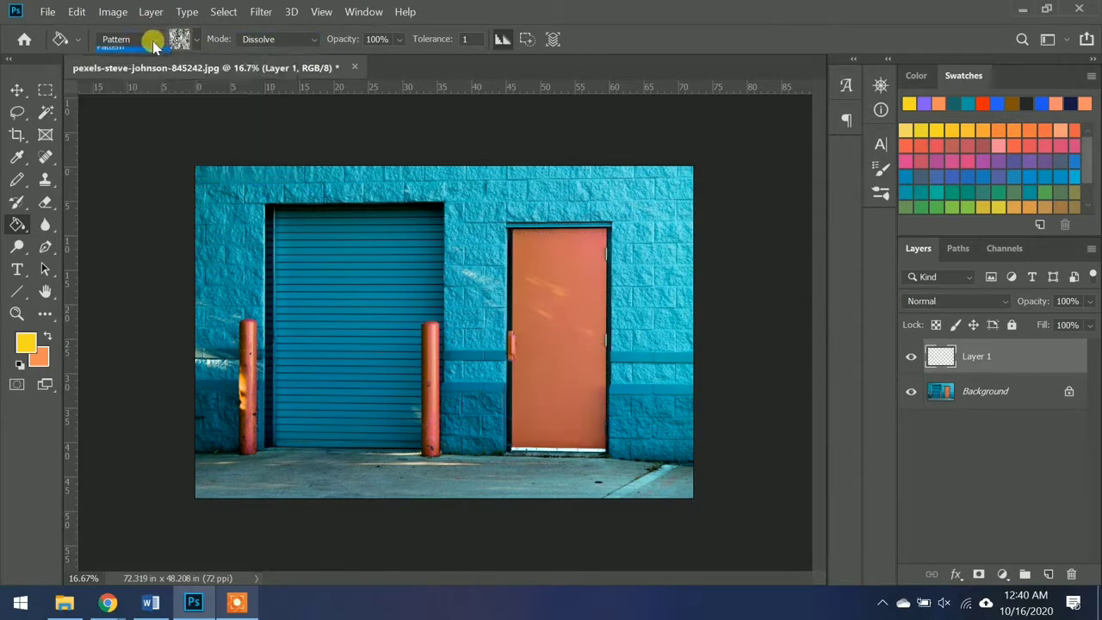
click(151, 40)
click(134, 55)
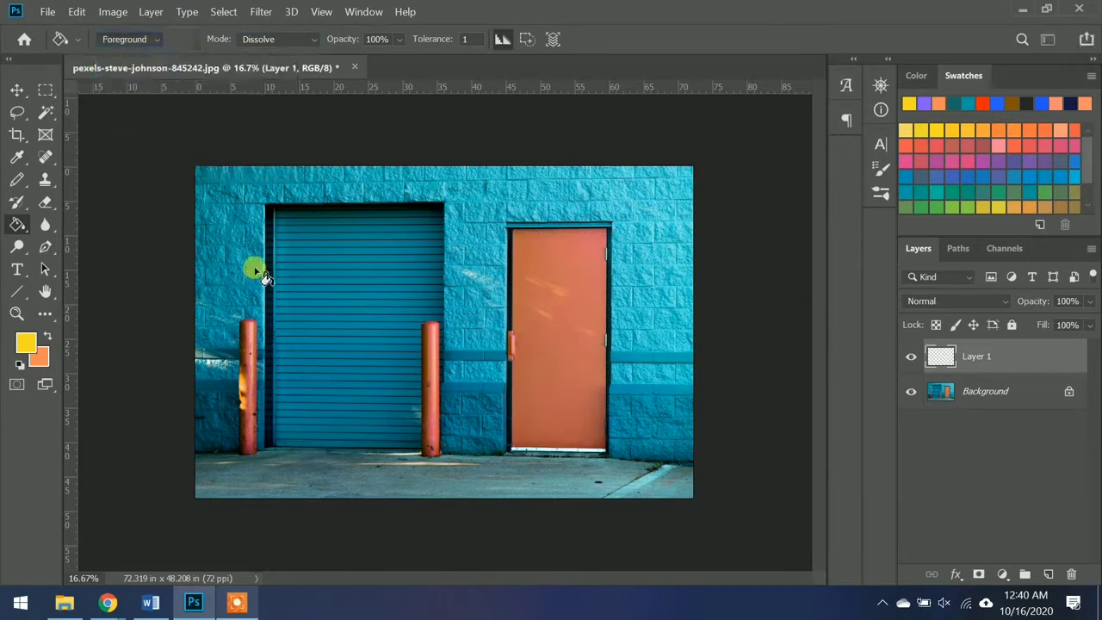
Step: Undo the door's existing yellow fill and refill the selection with the foreground color in Dissolve mode
click(255, 270)
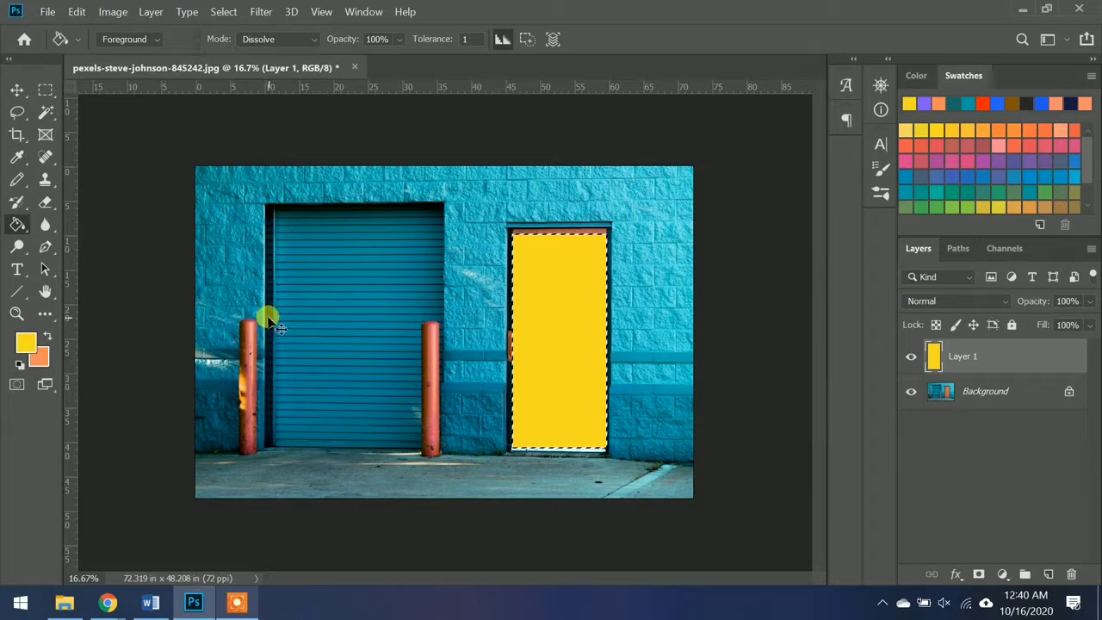
key(ctrl+z)
key(ctrl+z)
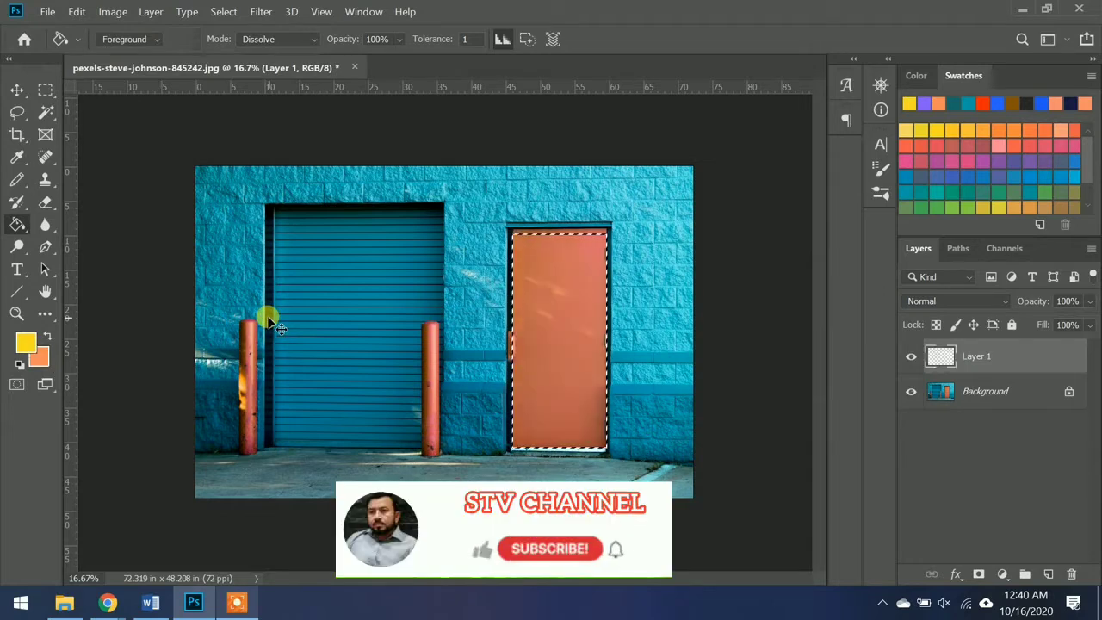
click(543, 318)
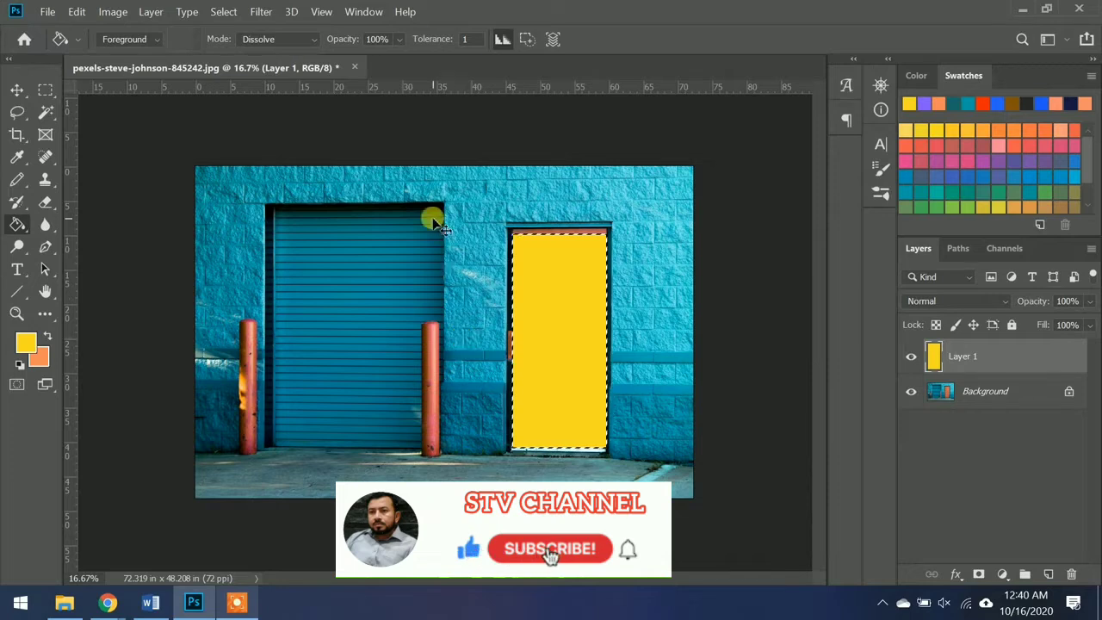
Step: Set the Paint Bucket's mode to Darken and fill the cleared door selection with yellow
key(ctrl+plus)
key(ctrl+plus)
key(ctrl+plus)
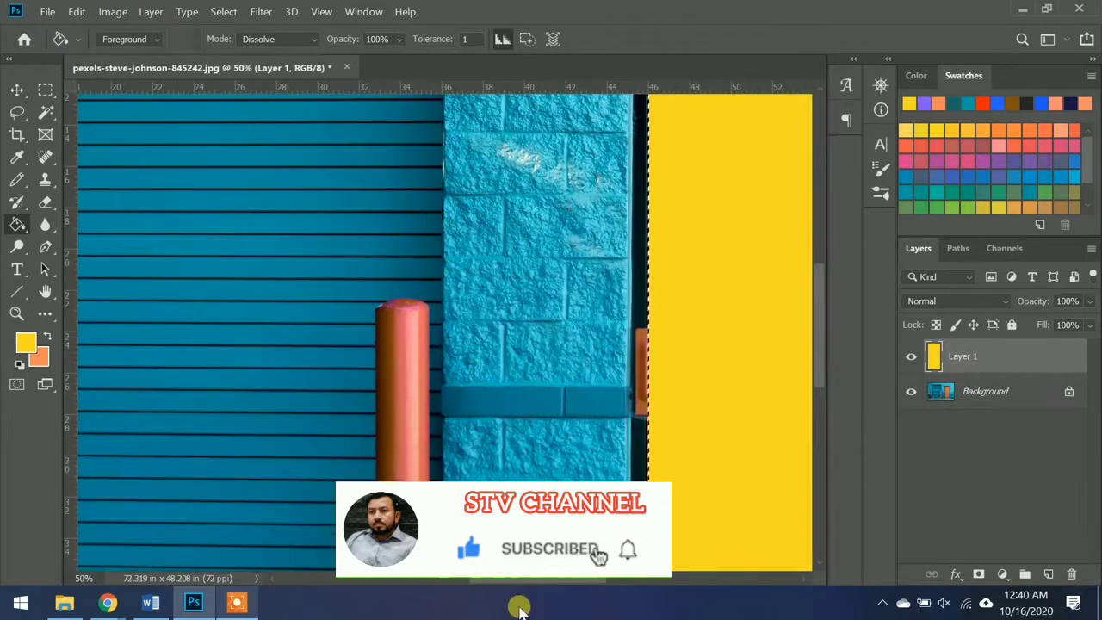
drag(513, 585, 576, 585)
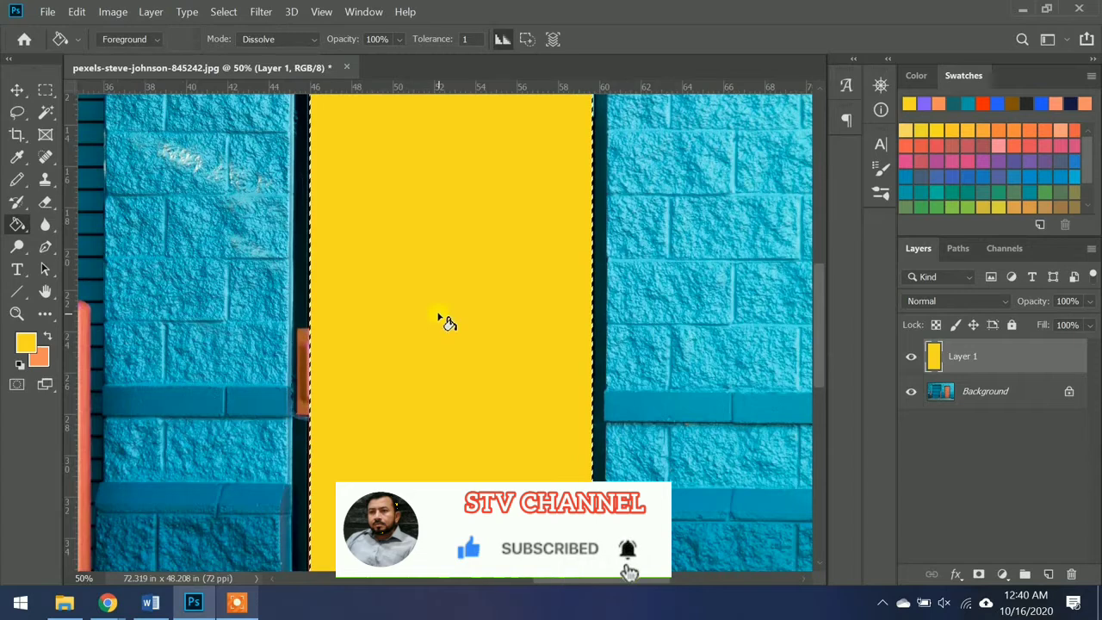
click(299, 39)
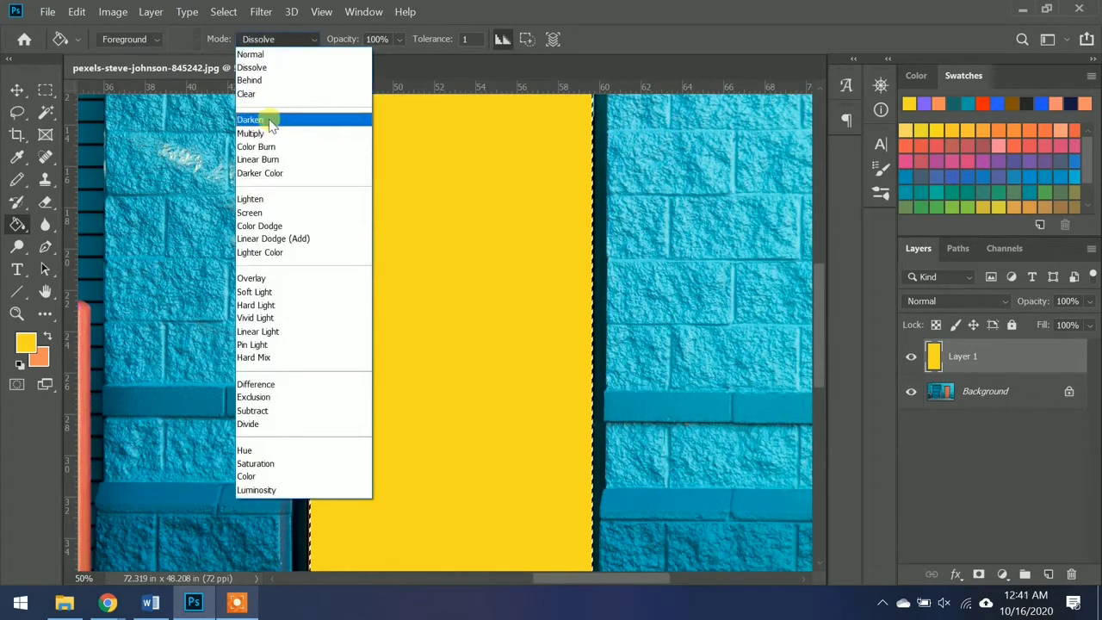
click(269, 121)
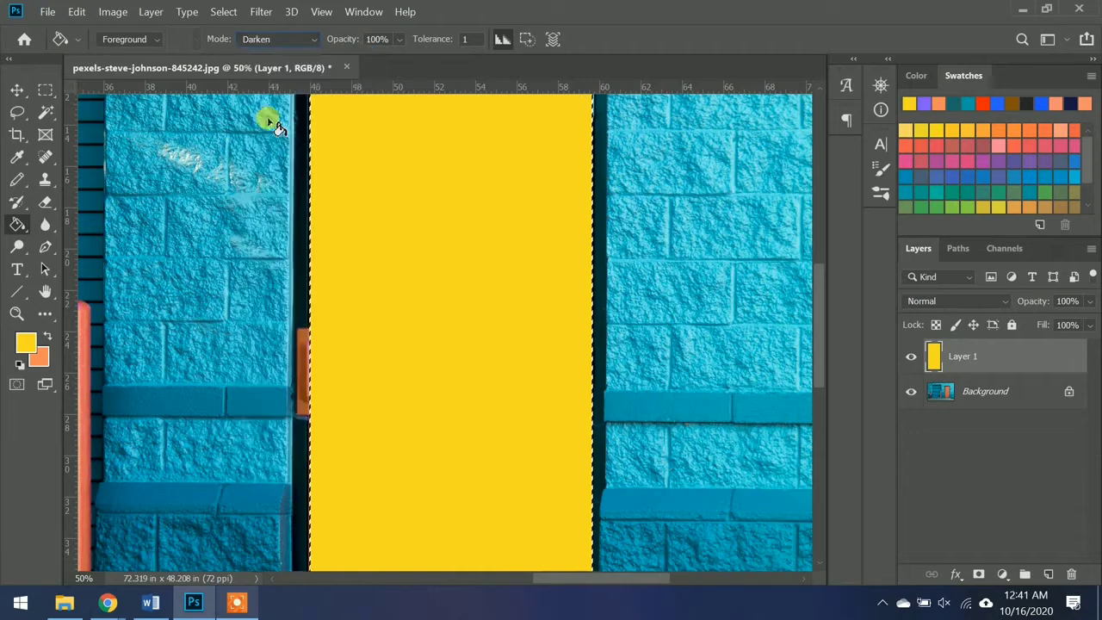
click(411, 250)
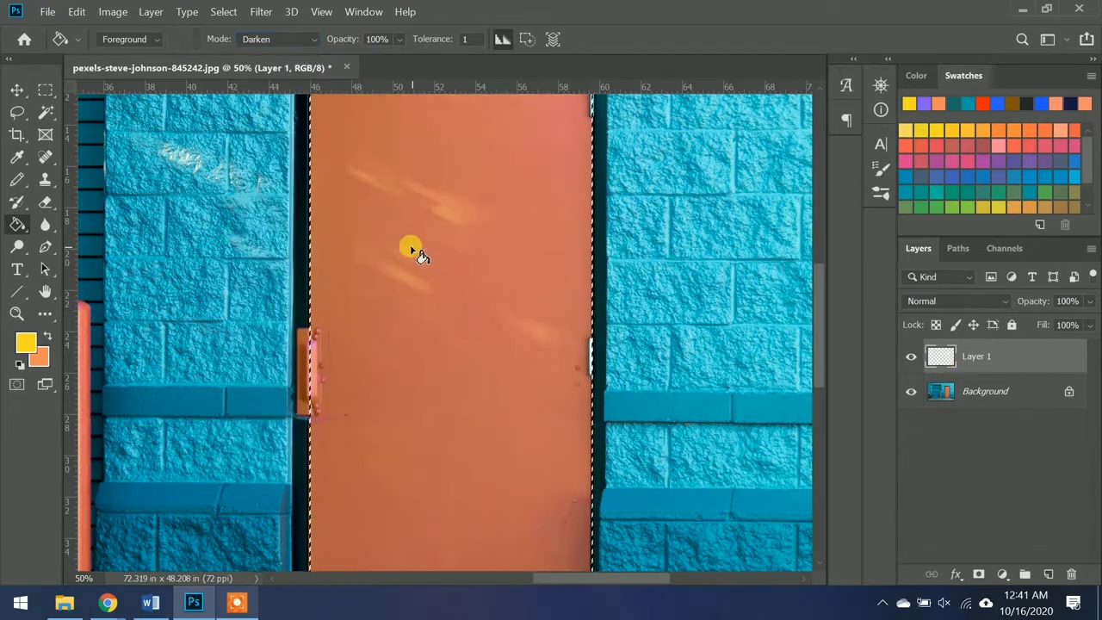
click(418, 308)
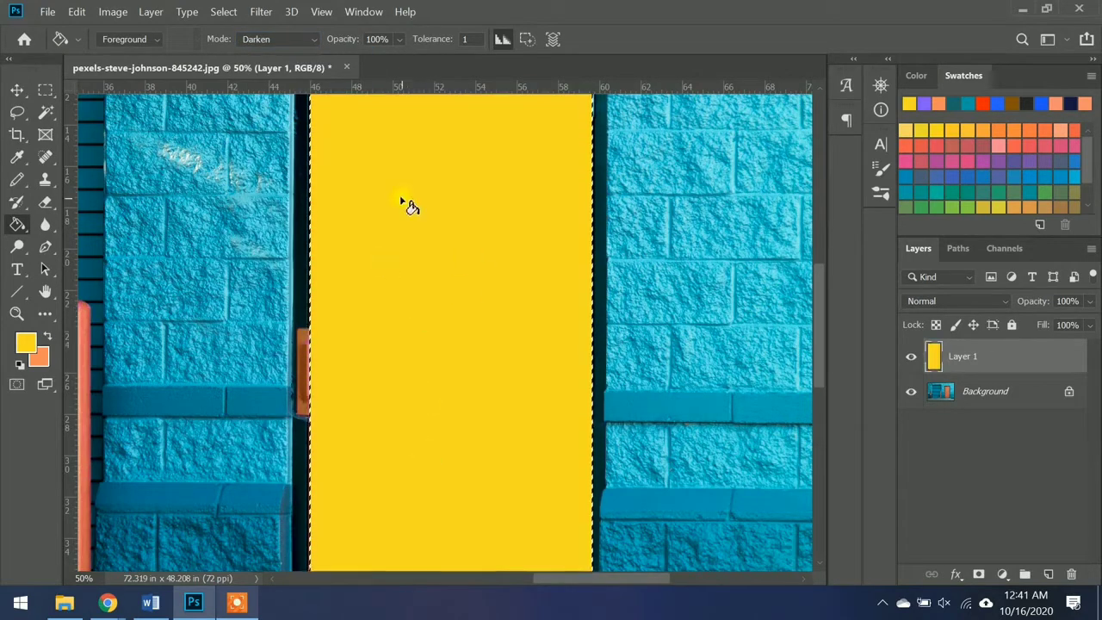
Step: Set the Paint Bucket's mode to Overlay, try it on the door selection, and undo the yellow fill
click(284, 40)
click(256, 278)
click(362, 285)
key(ctrl+z)
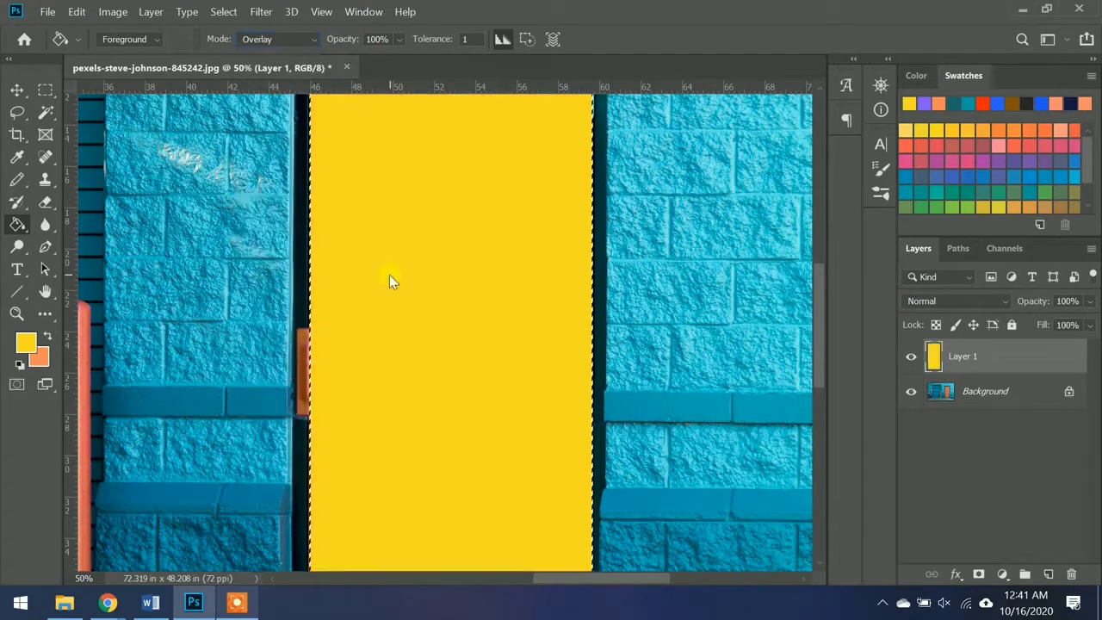
click(476, 317)
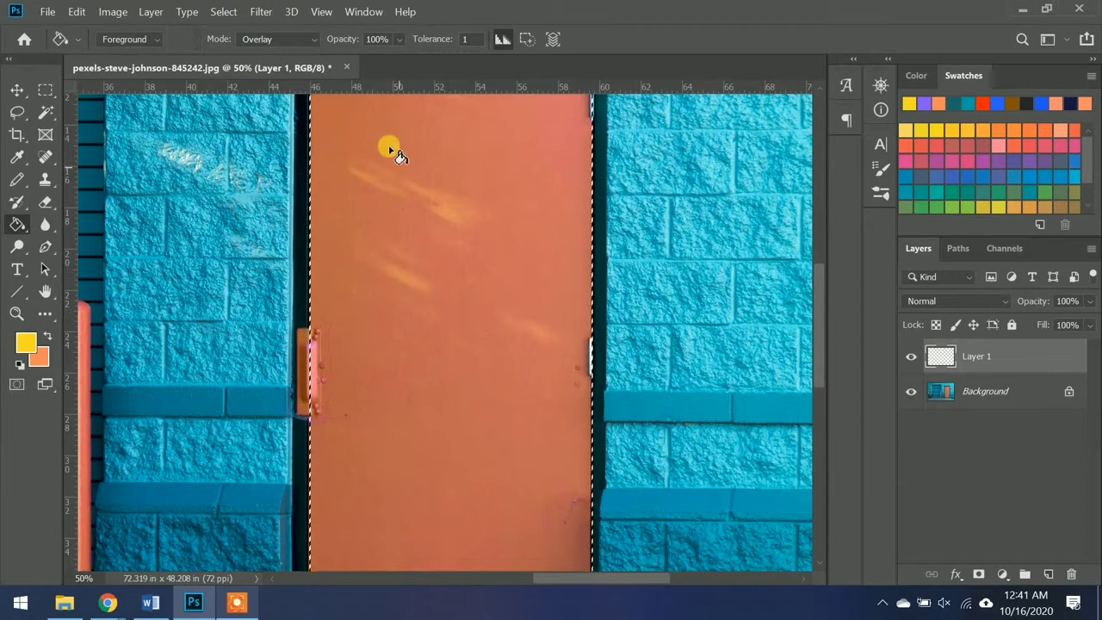
Step: Lower the Paint Bucket's opacity to 24% and fill the door selection with yellow
click(399, 46)
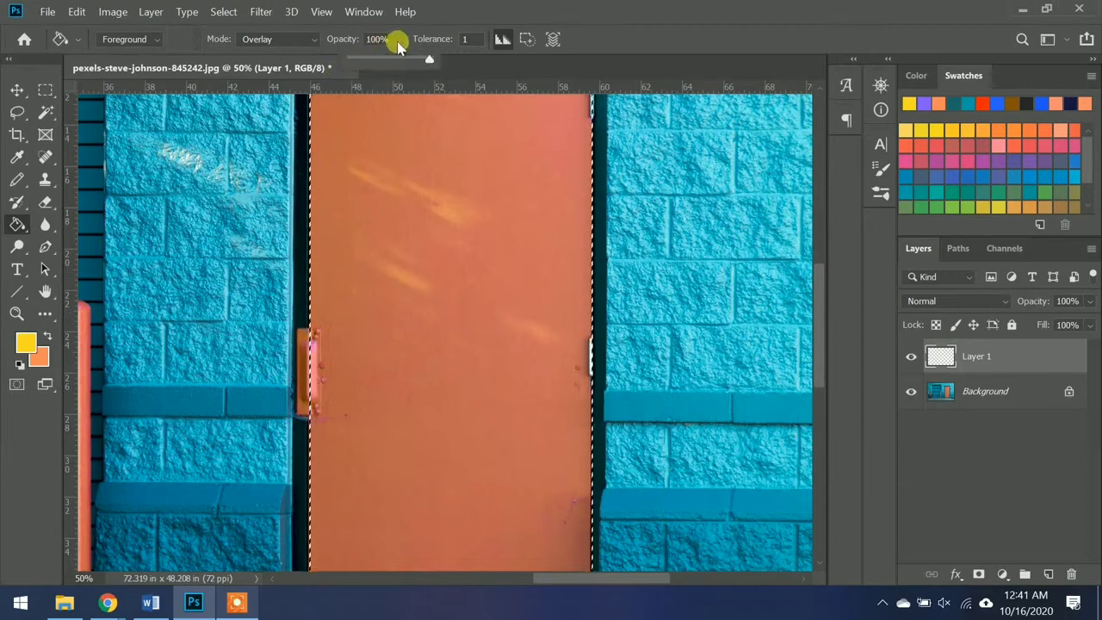
drag(430, 64, 371, 69)
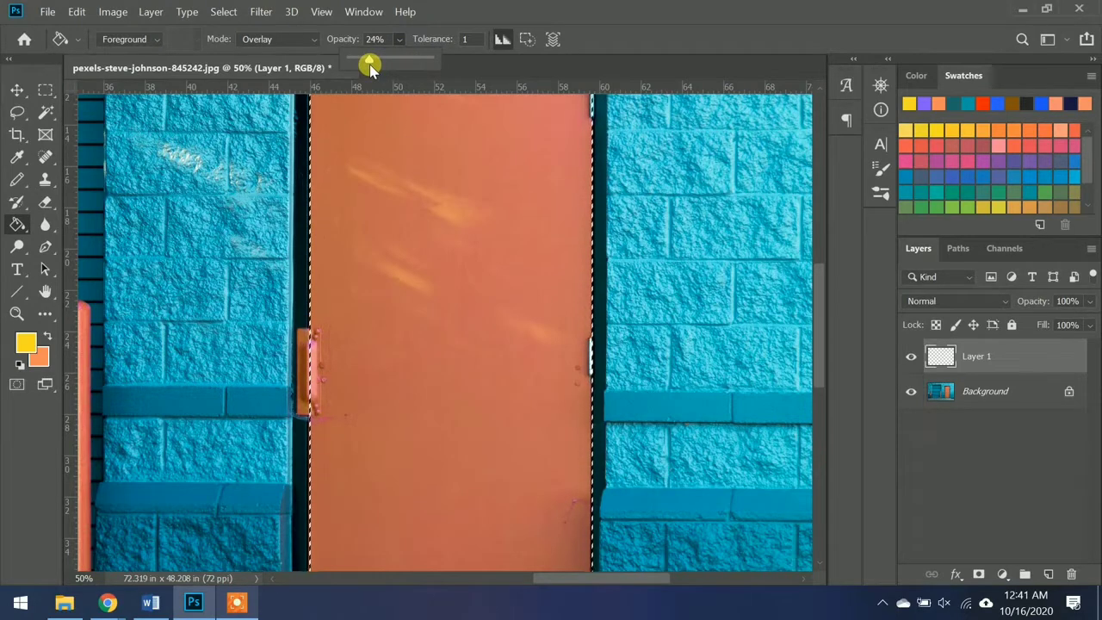
click(18, 227)
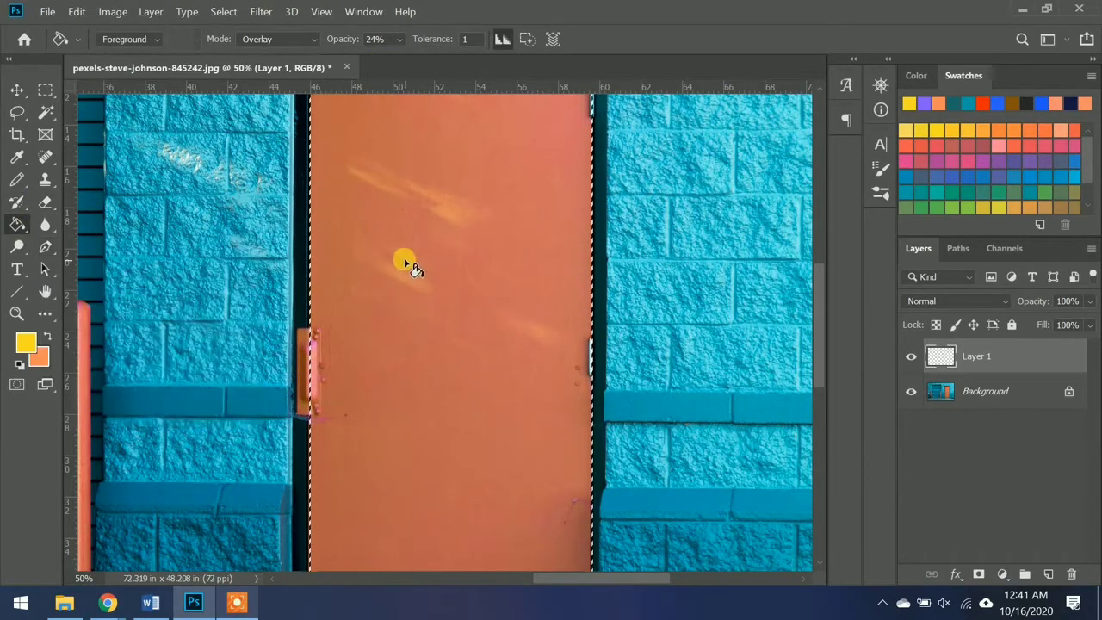
click(401, 260)
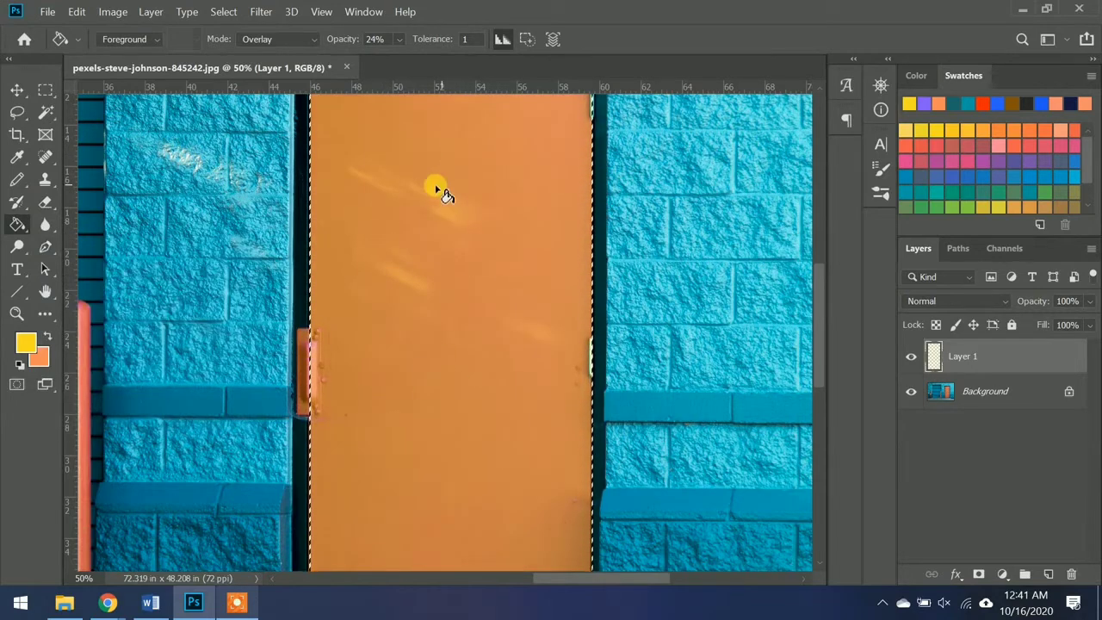
click(508, 332)
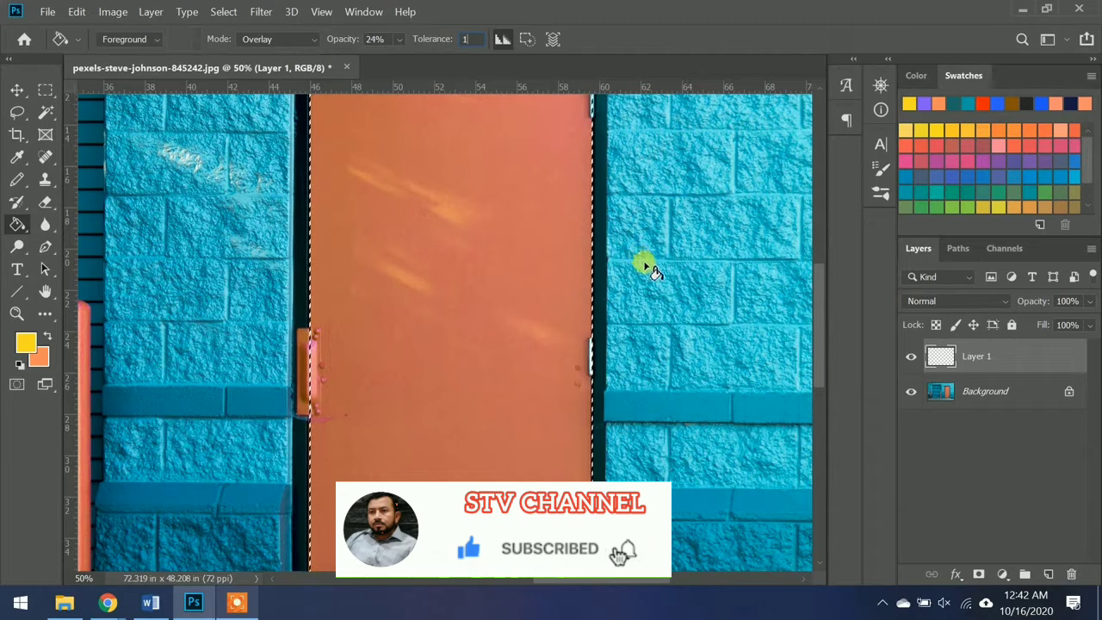
Step: Deselect the door and make the Background layer active
key(ctrl+d)
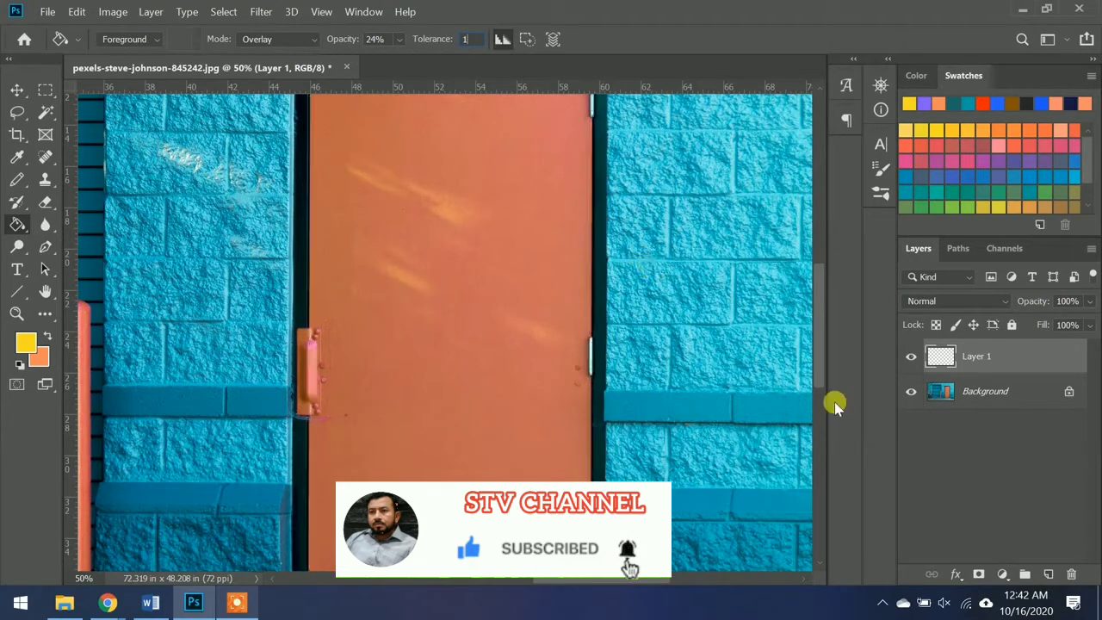
click(955, 394)
click(646, 273)
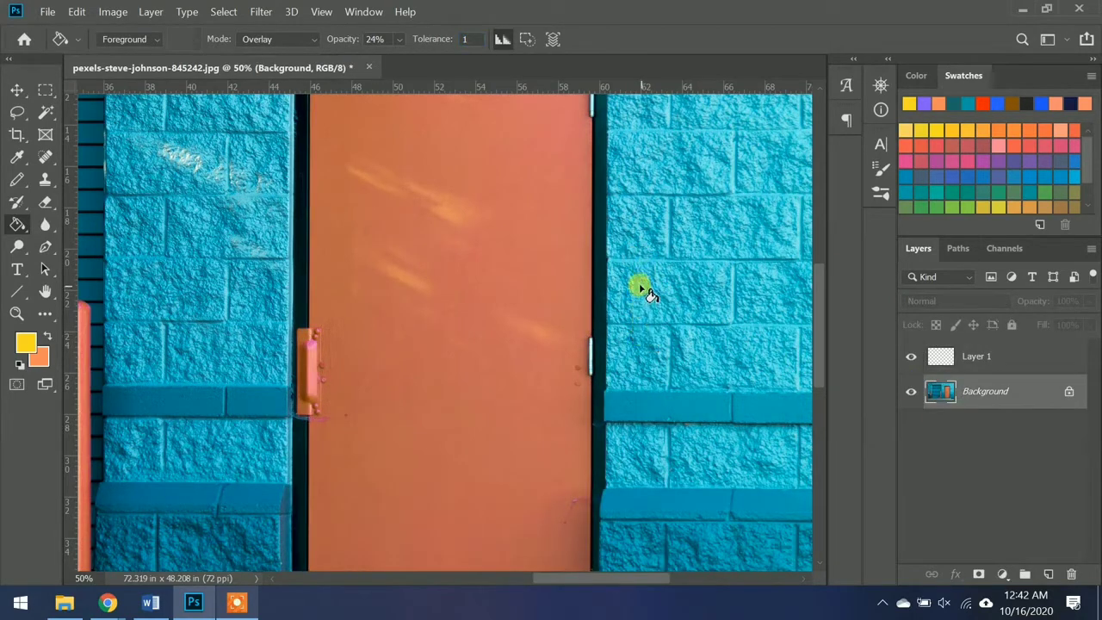
Step: Set the Paint Bucket's opacity to 100% and fill a light spot on the brick edge beside the door at tolerance 1
key(ctrl+plus)
key(ctrl+plus)
key(ctrl+plus)
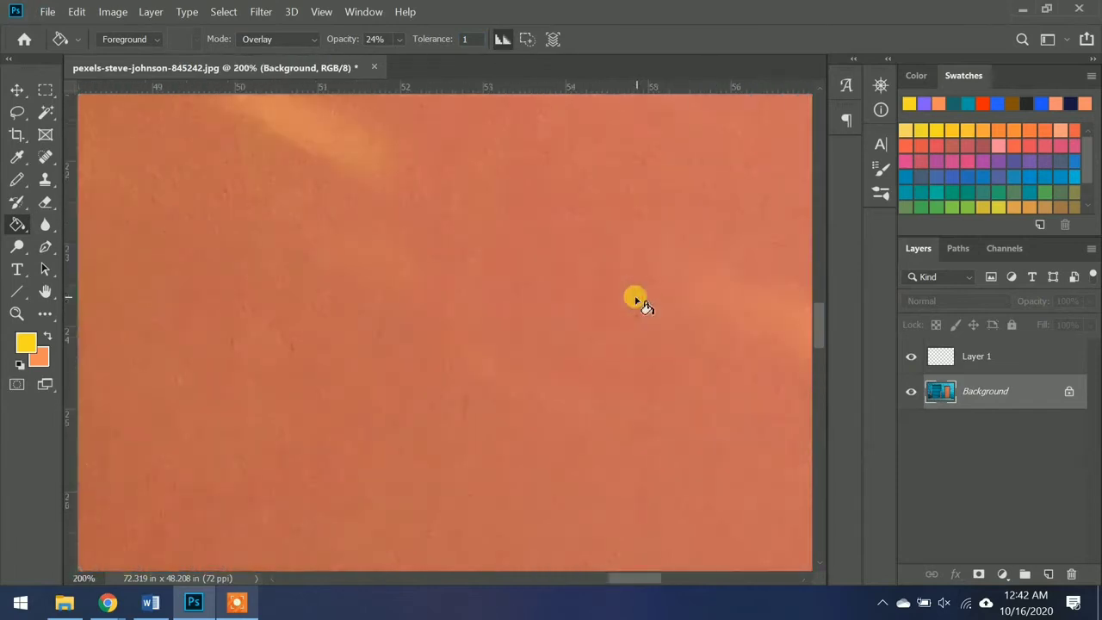
drag(621, 584, 669, 573)
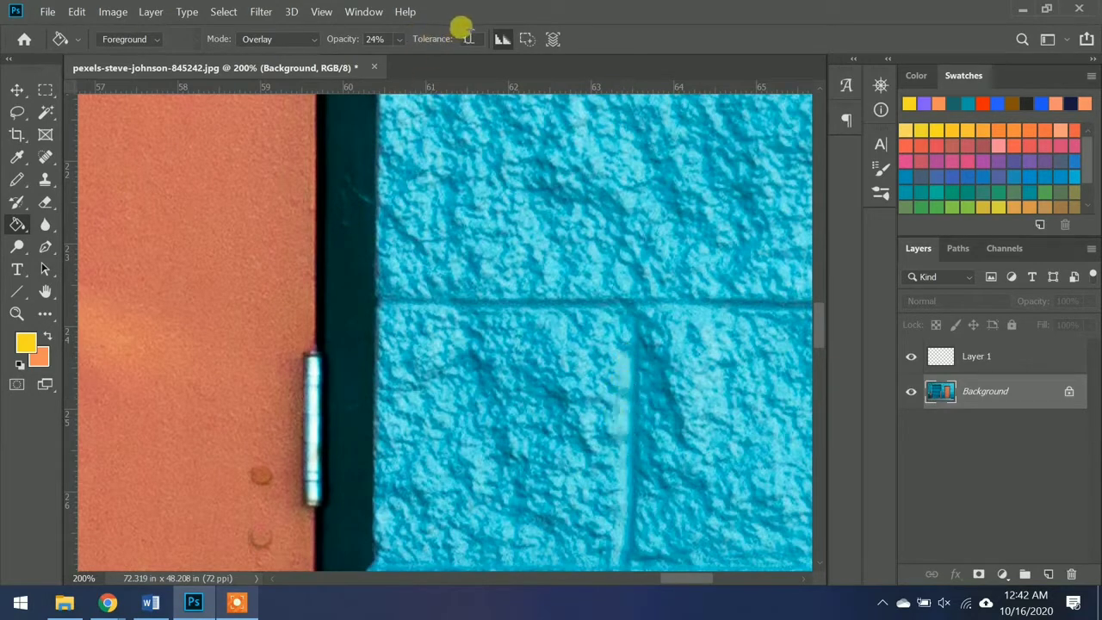
click(401, 40)
drag(407, 56, 491, 57)
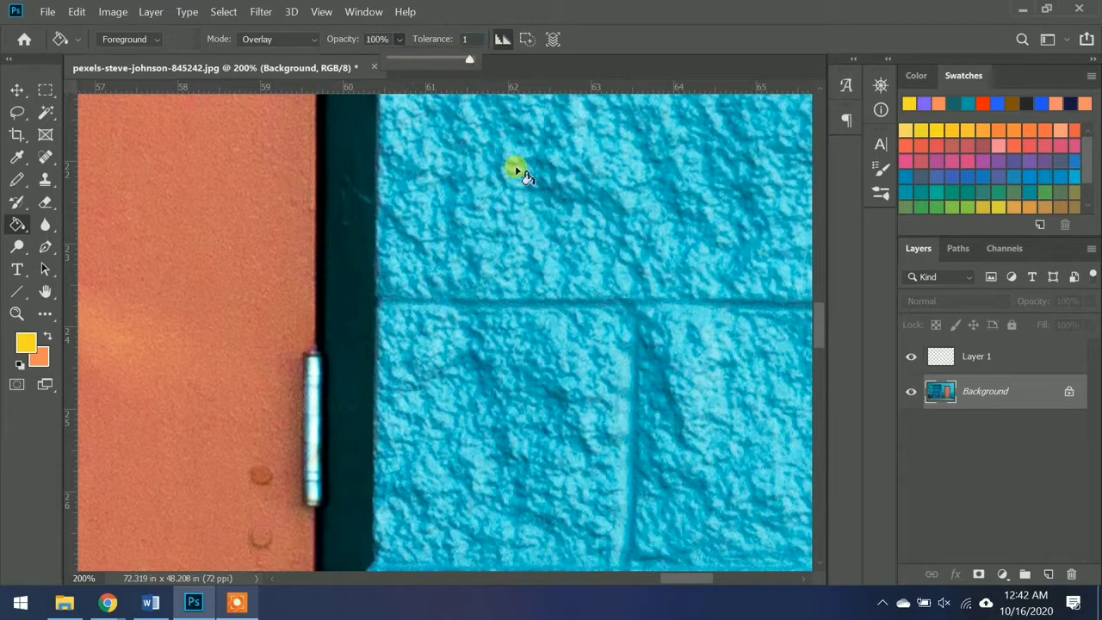
click(627, 428)
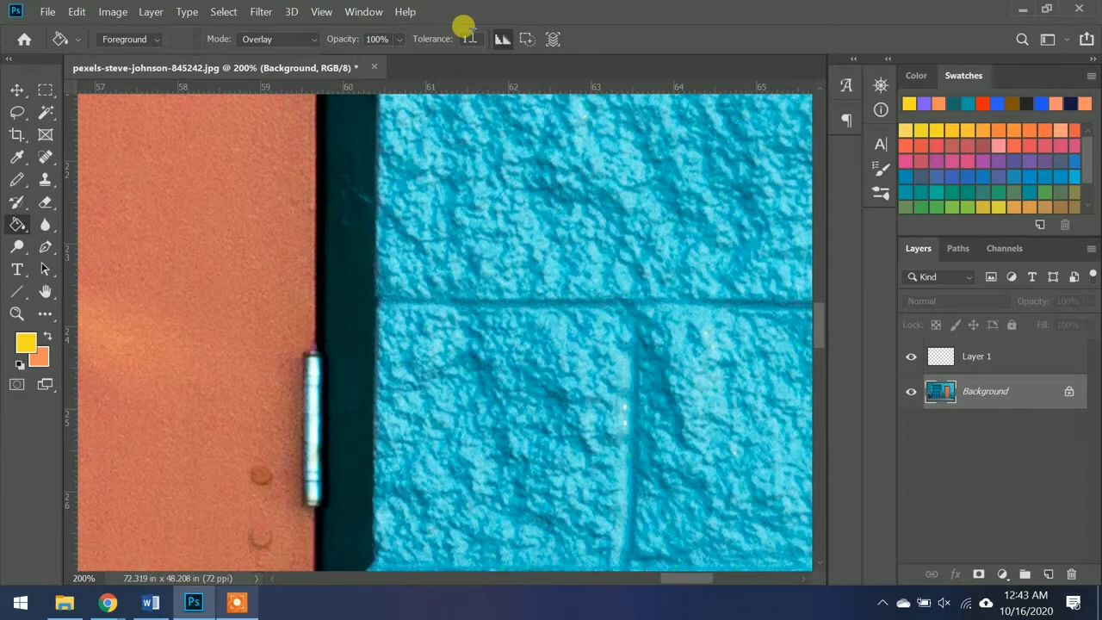
Step: Set the Paint Bucket's tolerance to 40 and try it on the brick wall's light edge, undoing the fill
click(467, 39)
text(40)
key(Return)
click(626, 376)
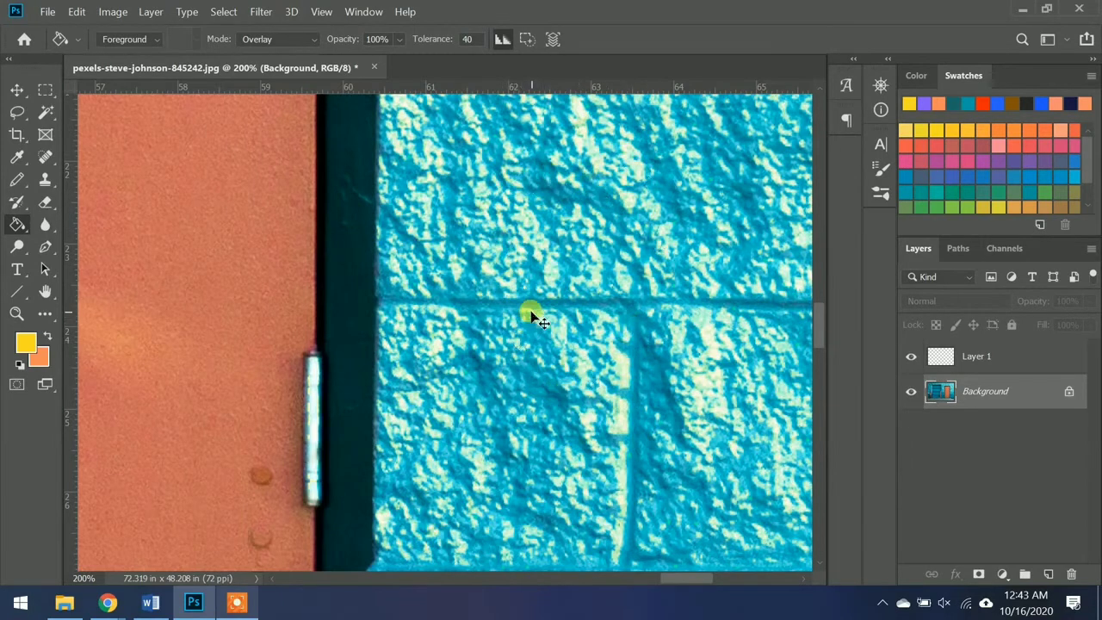
scroll(534, 316, down, 4)
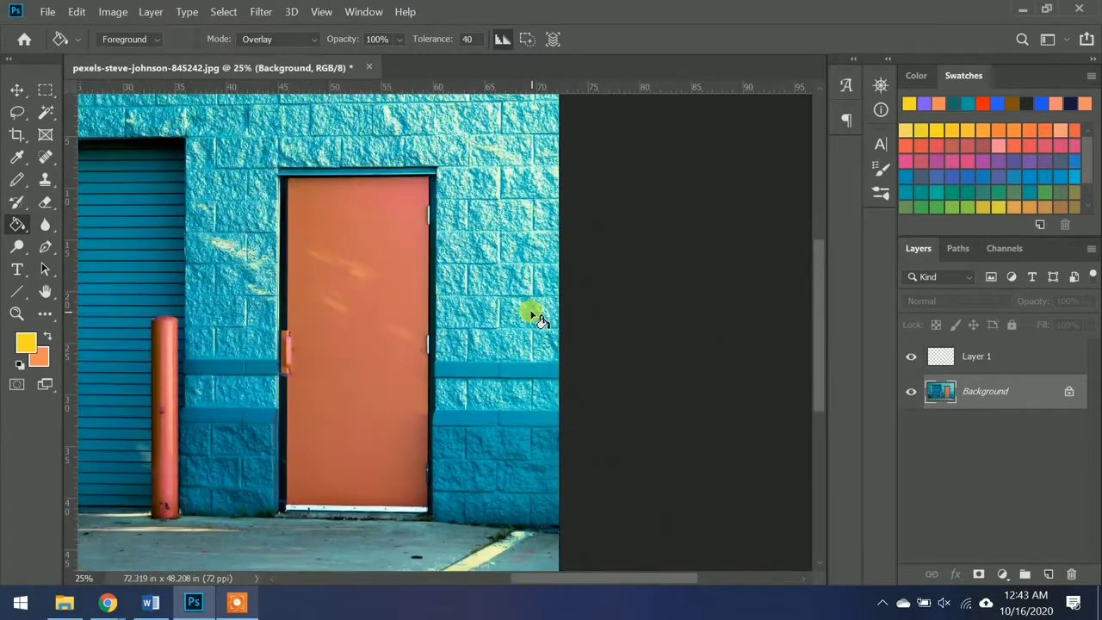
scroll(535, 317, down, 1)
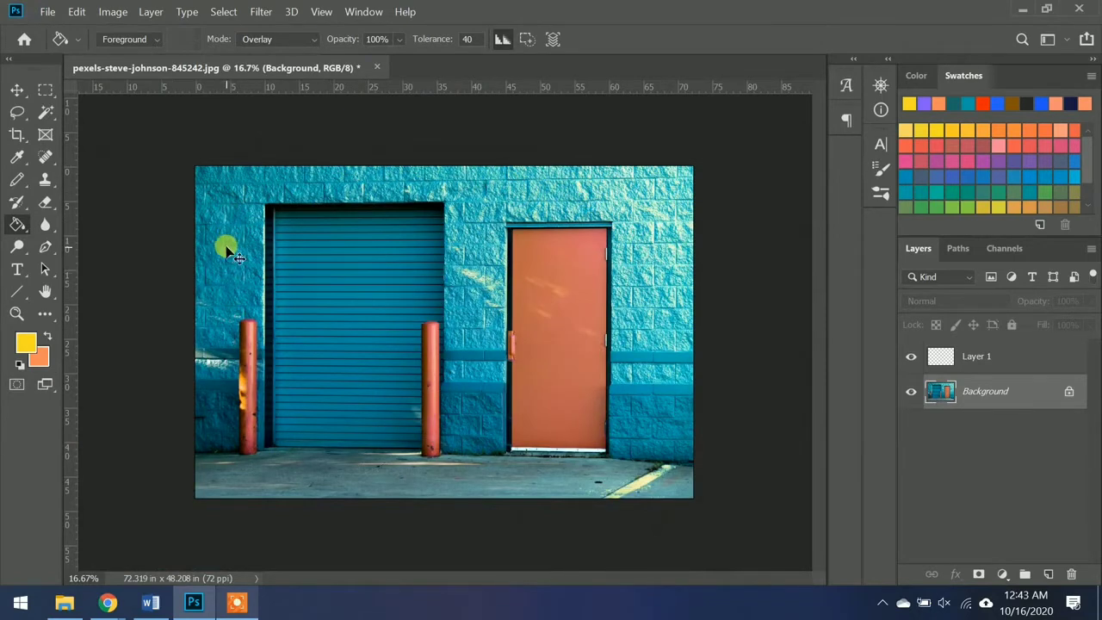
key(ctrl+z)
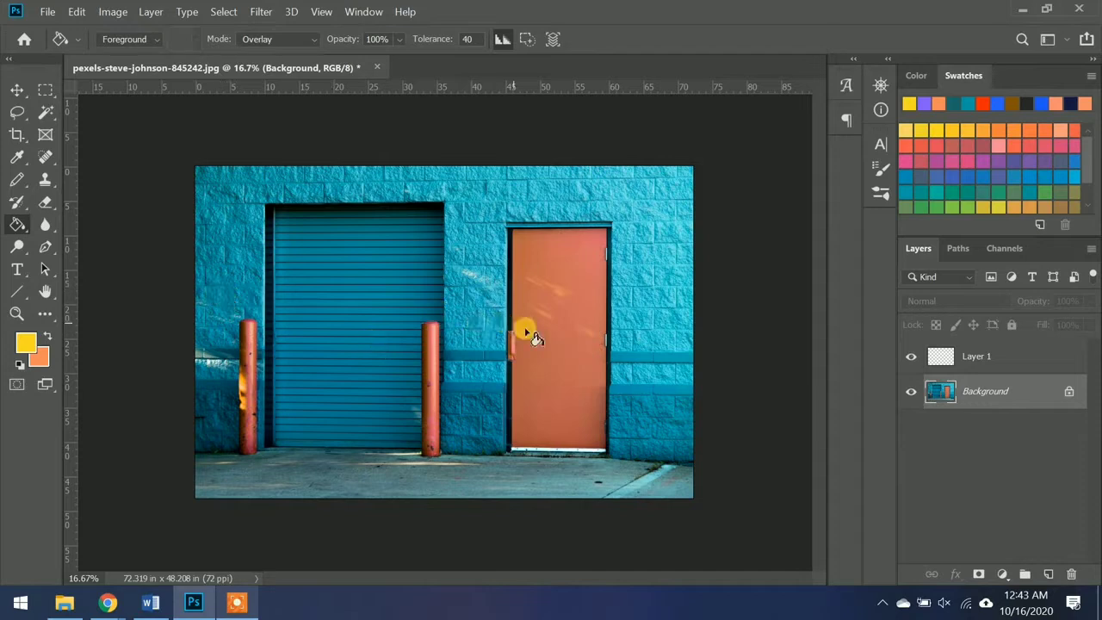
Step: Try the yellow Paint Bucket fill on the door at tolerance 40, then undo it
click(554, 359)
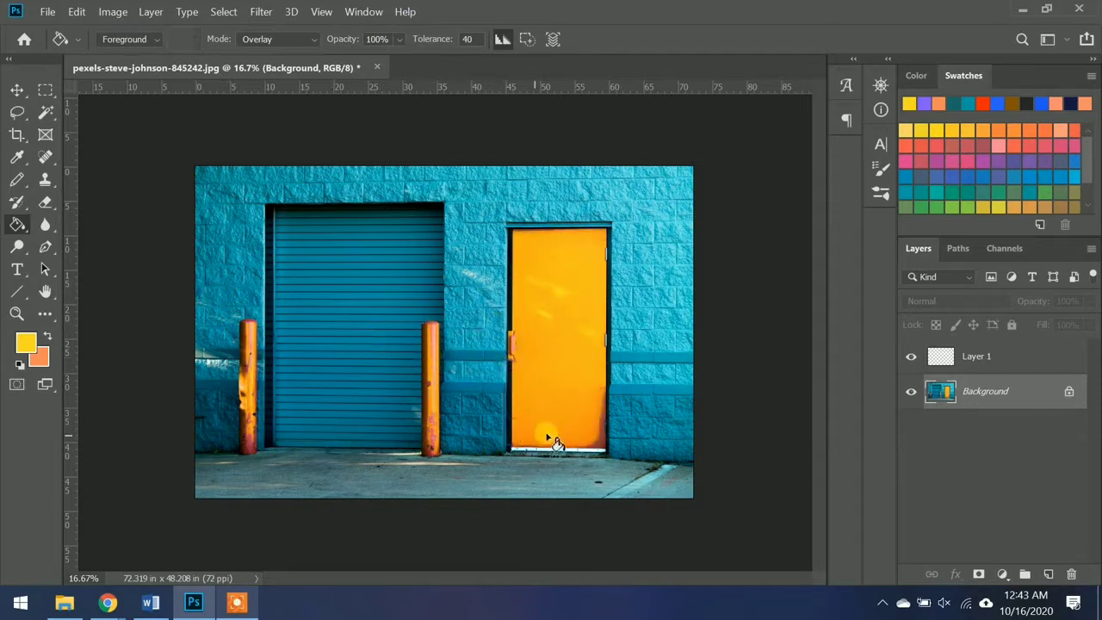
key(ctrl+z)
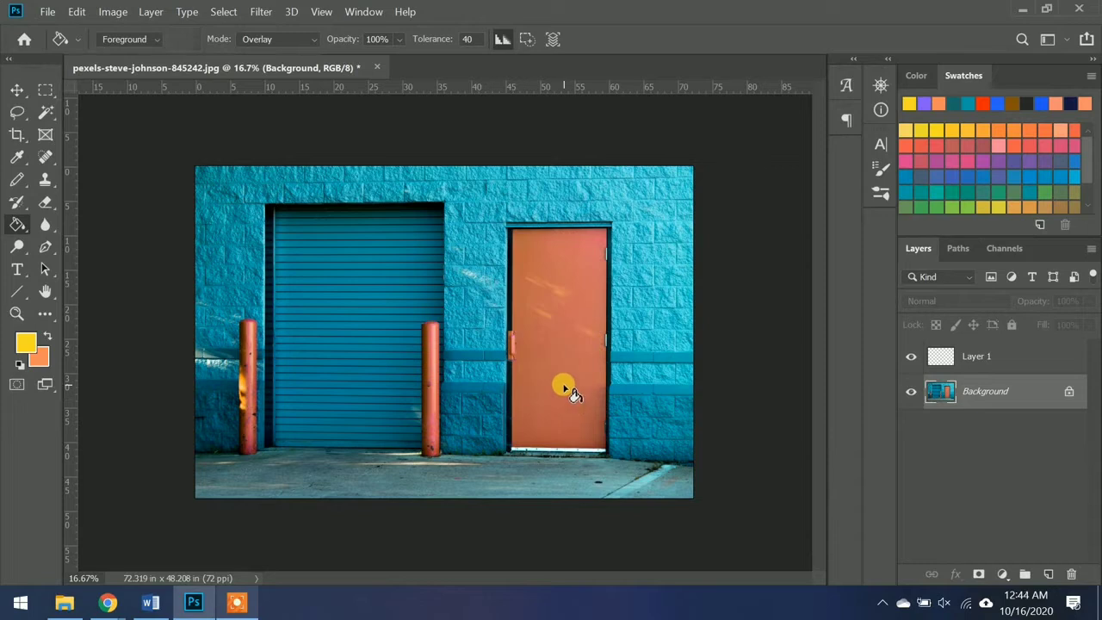
Step: Set the Paint Bucket's tolerance to 150 and try it on the brick wall and the door, undoing each fill
double_click(472, 38)
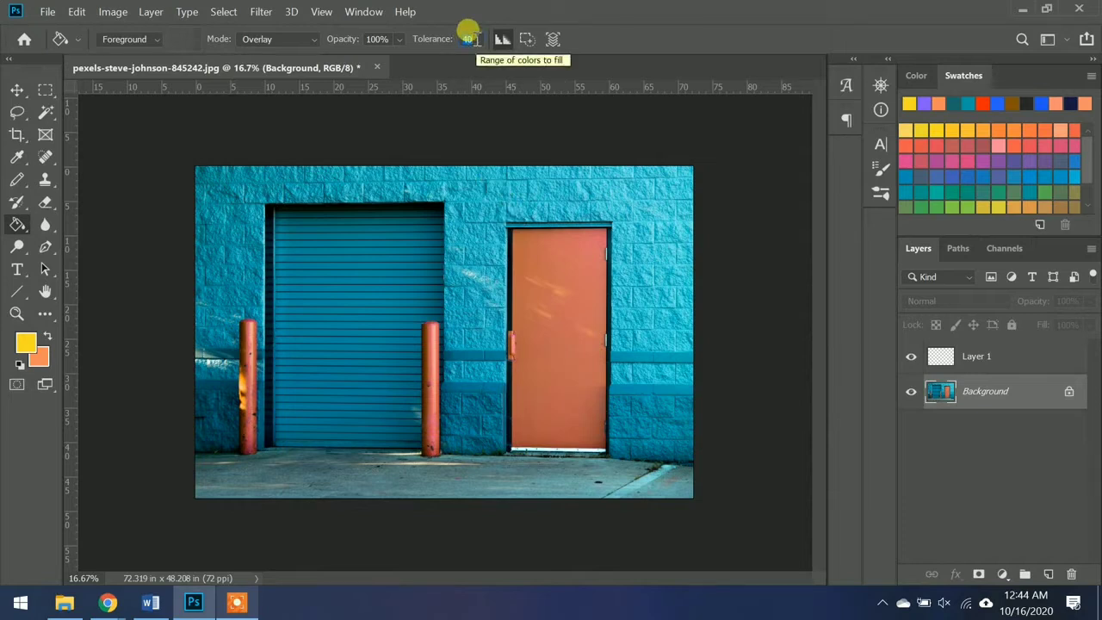
text(150)
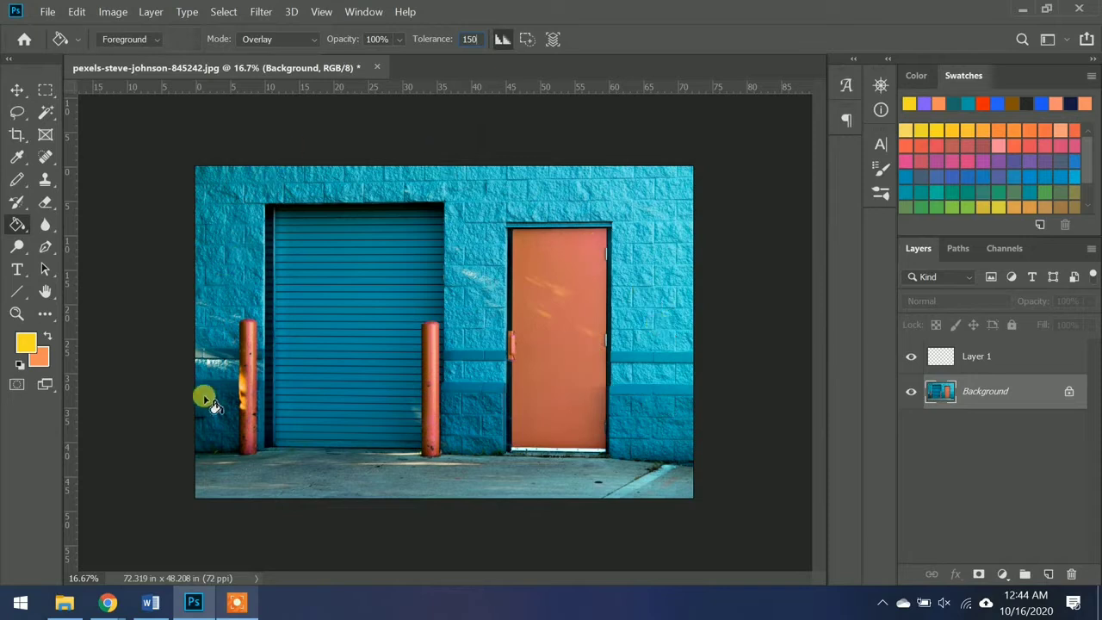
click(643, 305)
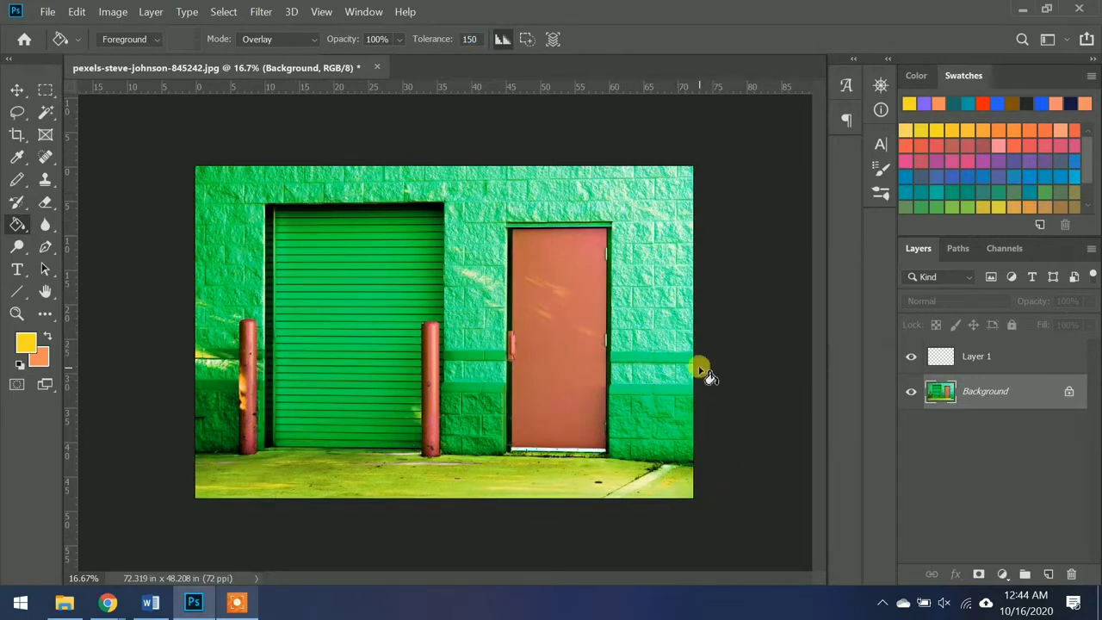
key(ctrl+z)
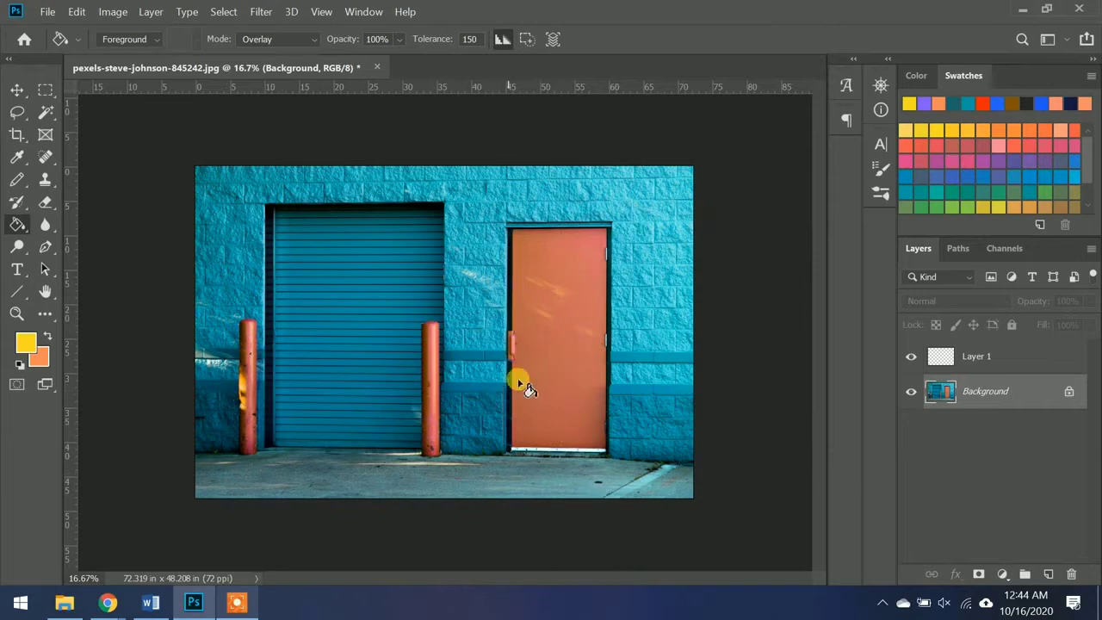
click(650, 318)
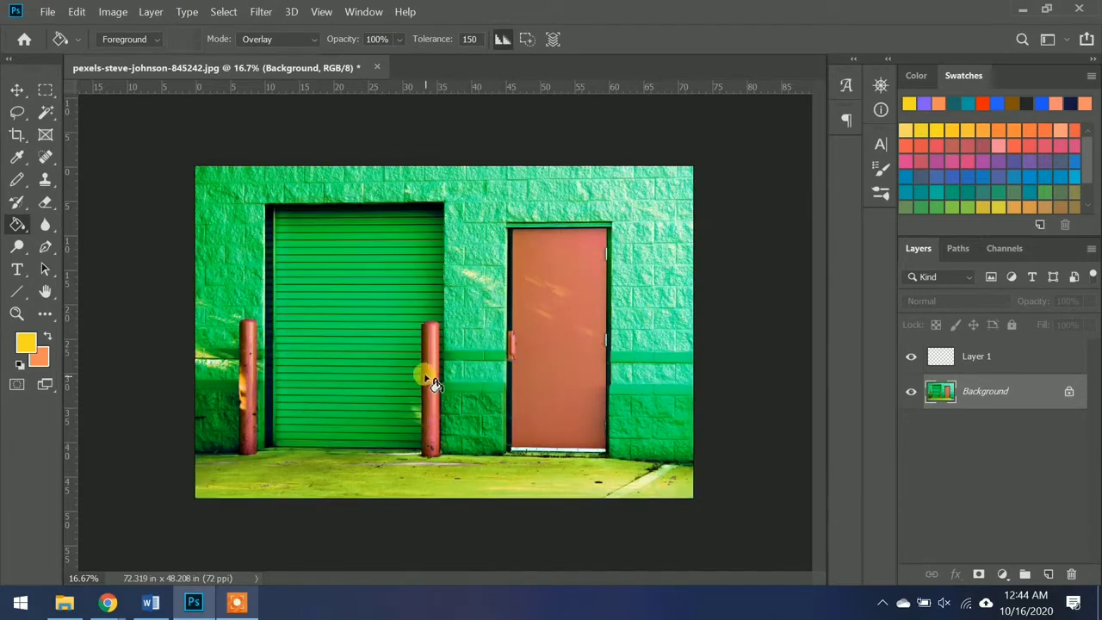
key(ctrl+z)
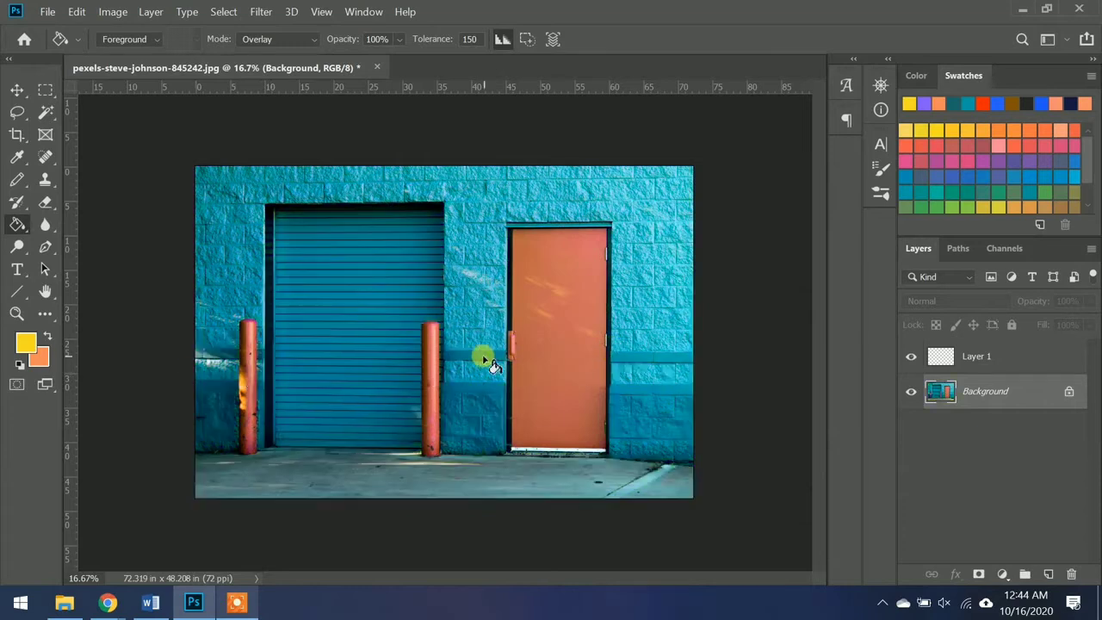
click(554, 378)
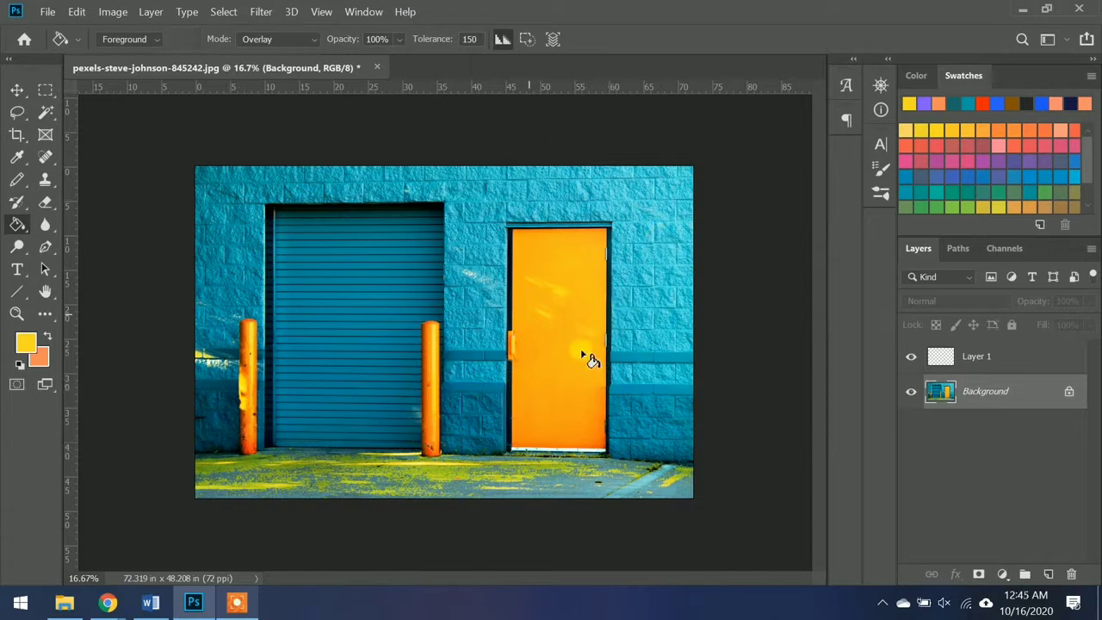
key(ctrl+z)
Step: Set the Paint Bucket's tolerance to 255 and try it on the brick wall between the two doors, undoing the fill
click(473, 38)
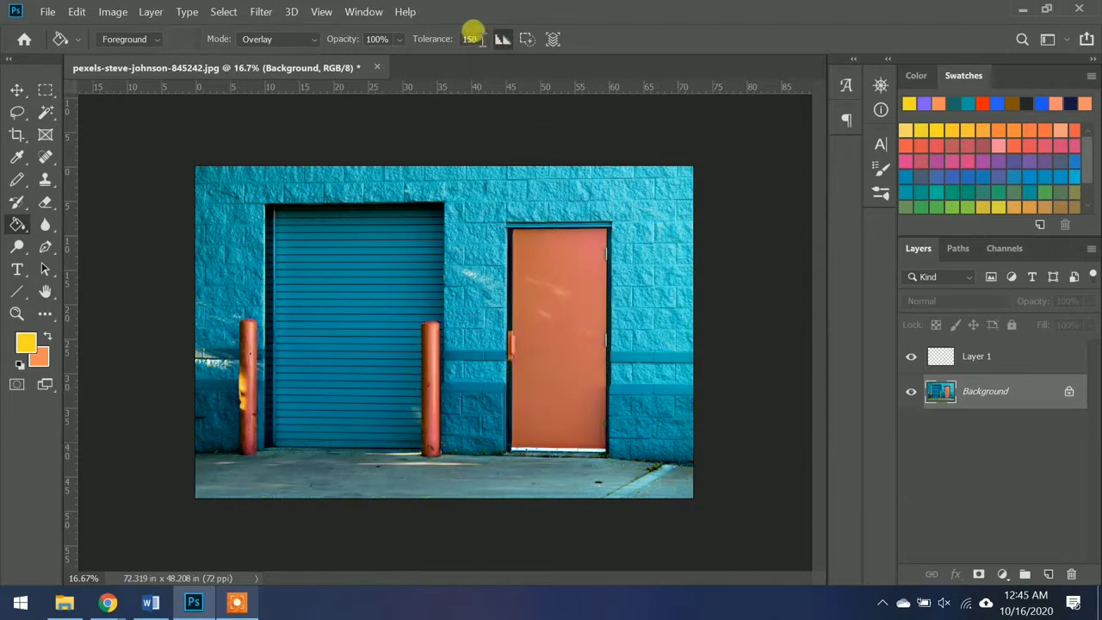
text(2)
text(50)
key(BackSpace)
click(470, 324)
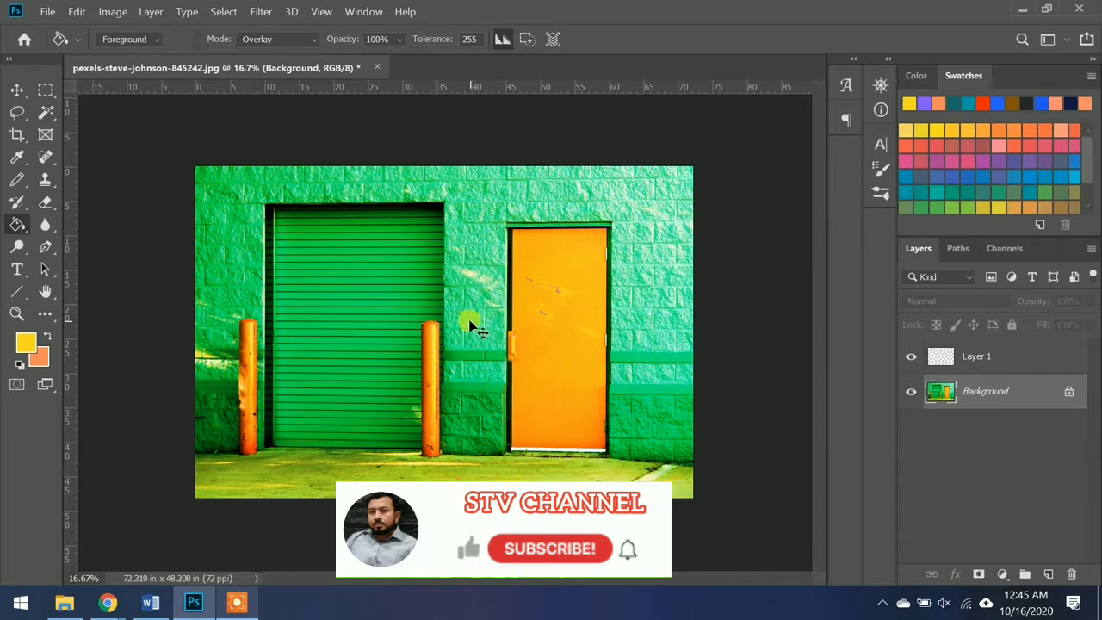
key(ctrl+z)
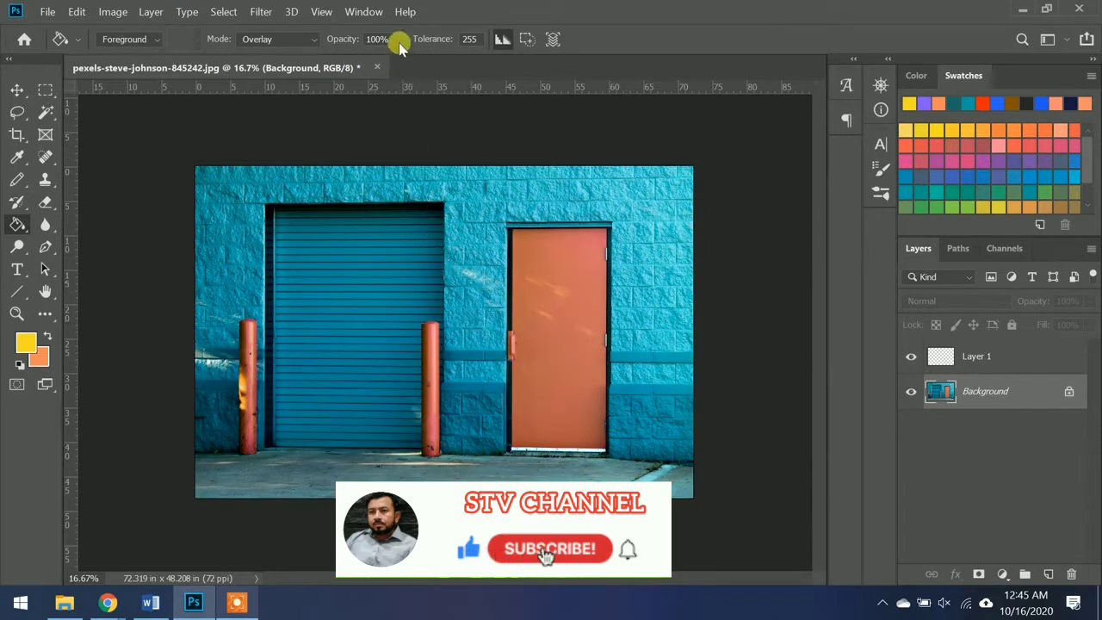
Step: Lower the Paint Bucket's opacity to 42% and fill the brick wall with yellow
drag(421, 67, 385, 67)
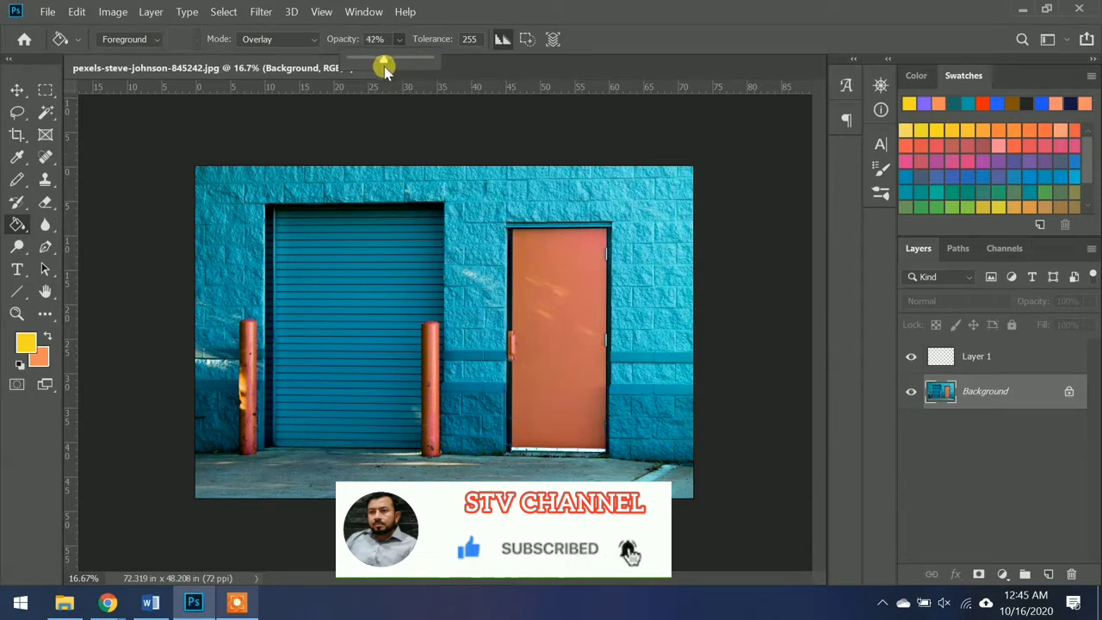
click(467, 245)
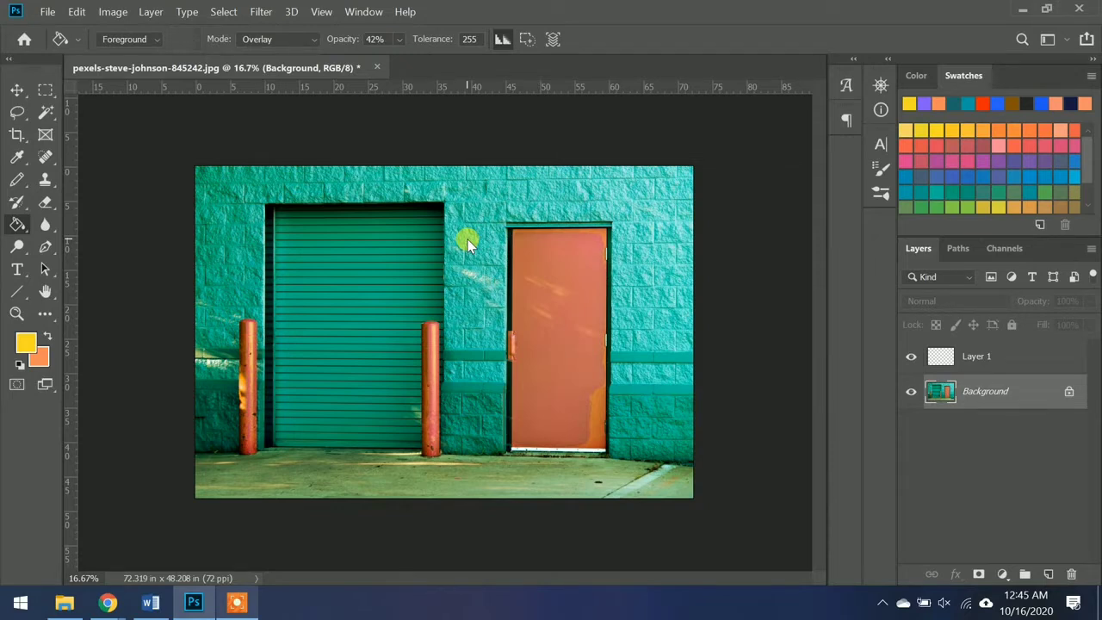
Step: Undo the wall fill, turn off the Paint Bucket's anti-aliasing and retry the fill on the brick wall, undoing it again
click(501, 40)
click(526, 40)
key(ctrl+z)
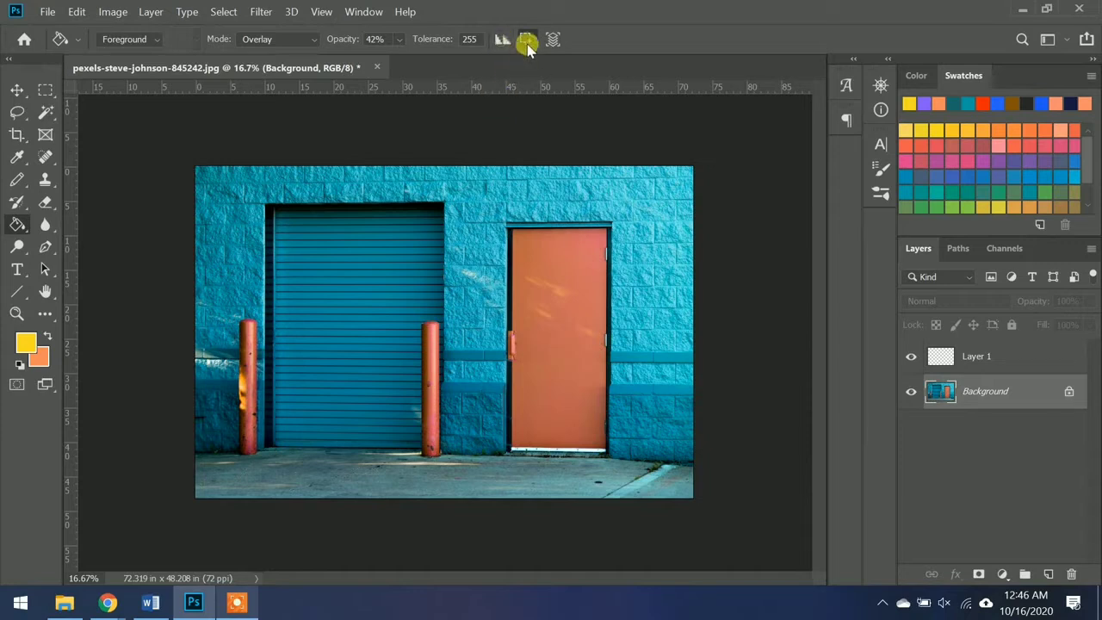
click(478, 258)
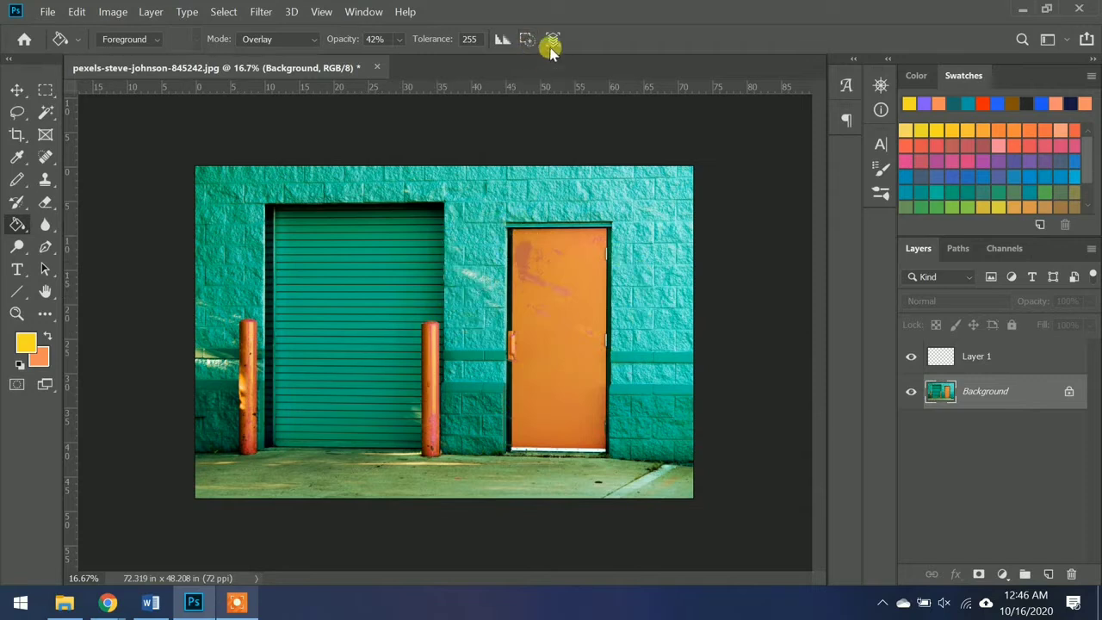
key(ctrl+z)
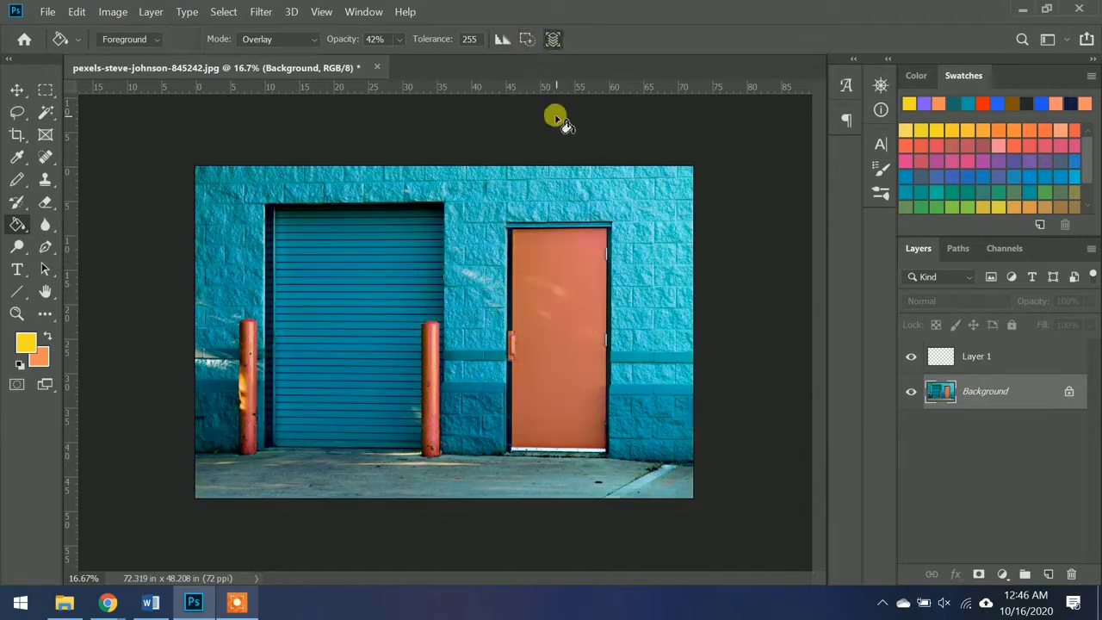
Step: Turn on the Paint Bucket's All Layers option and try it on the brick wall, undoing the fill
click(554, 42)
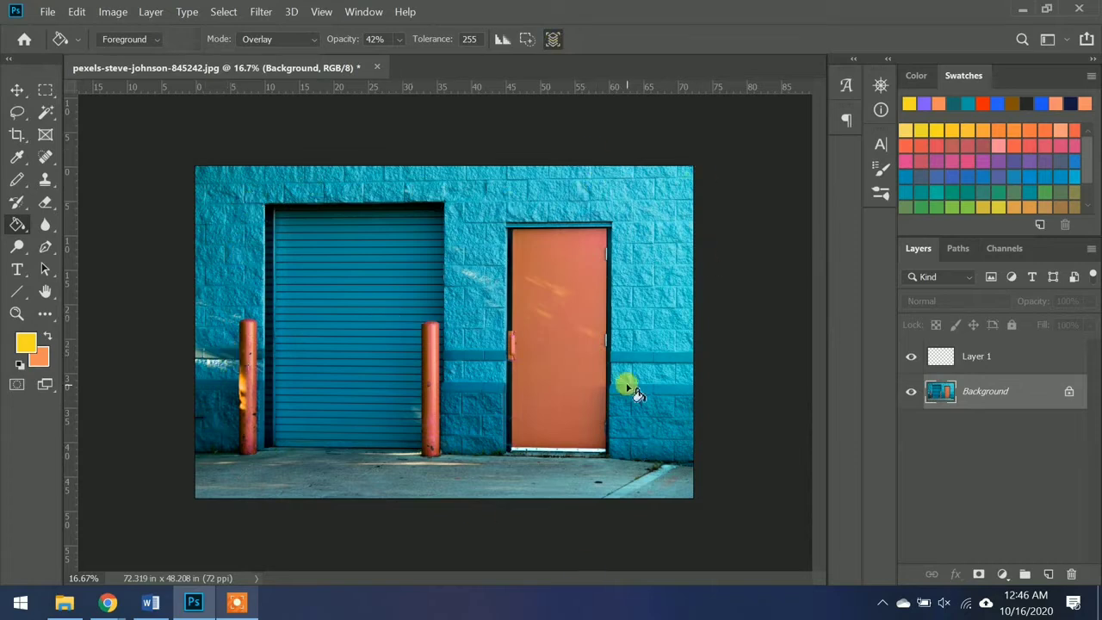
click(526, 41)
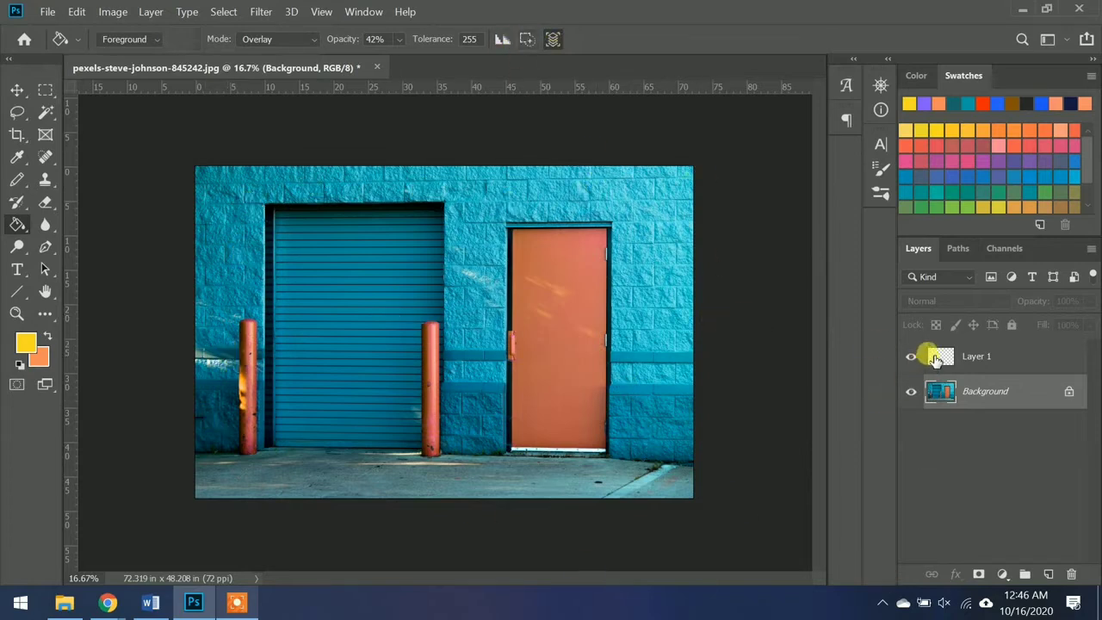
ctrl+click(939, 357)
click(560, 250)
click(480, 252)
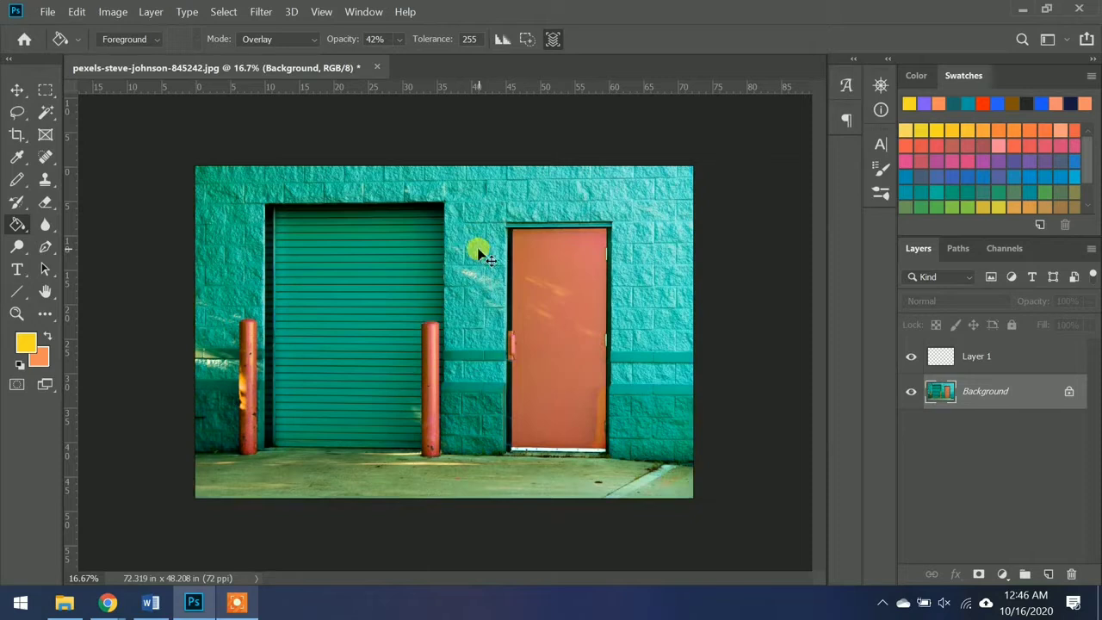
key(ctrl+z)
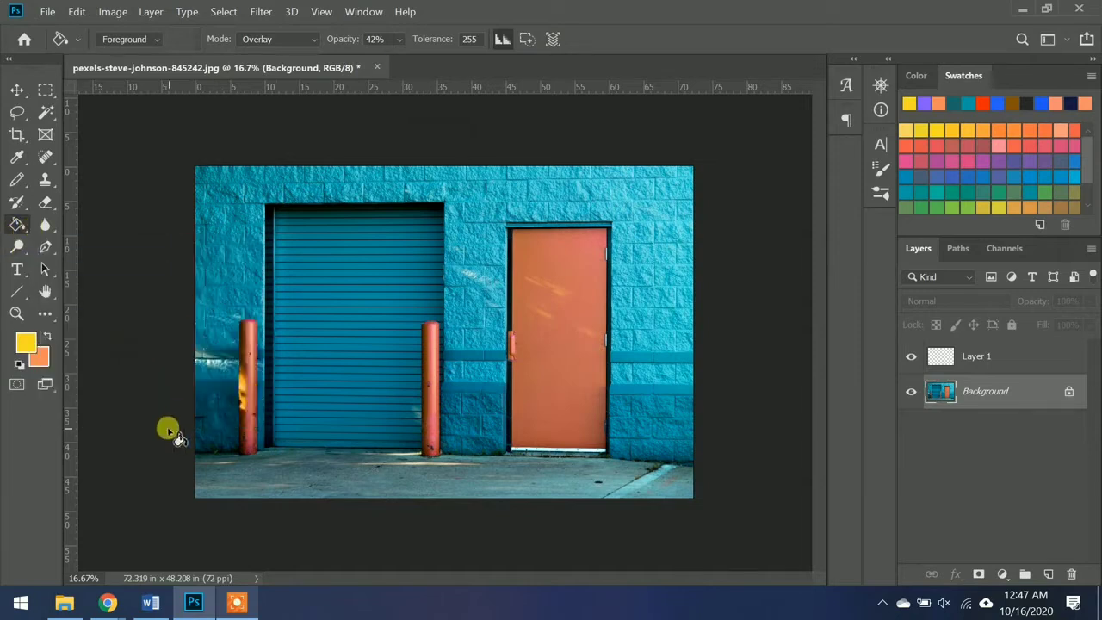
Step: Switch to the Topics document in Word, review the items on smooth edges and contiguous pixels, and return to Photoshop
click(150, 603)
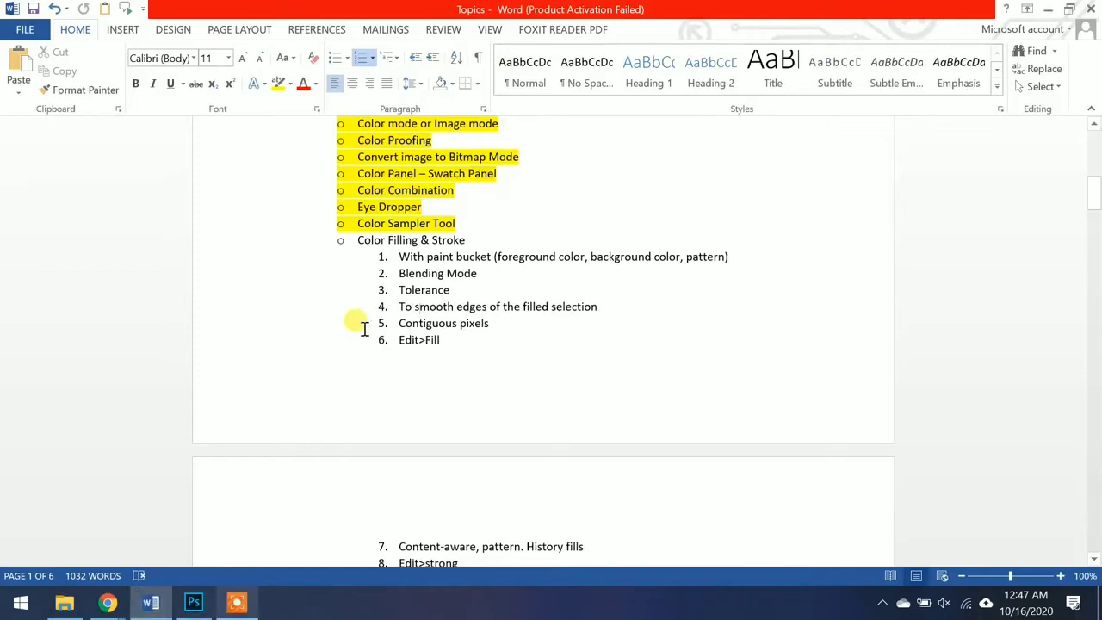
drag(399, 273, 573, 320)
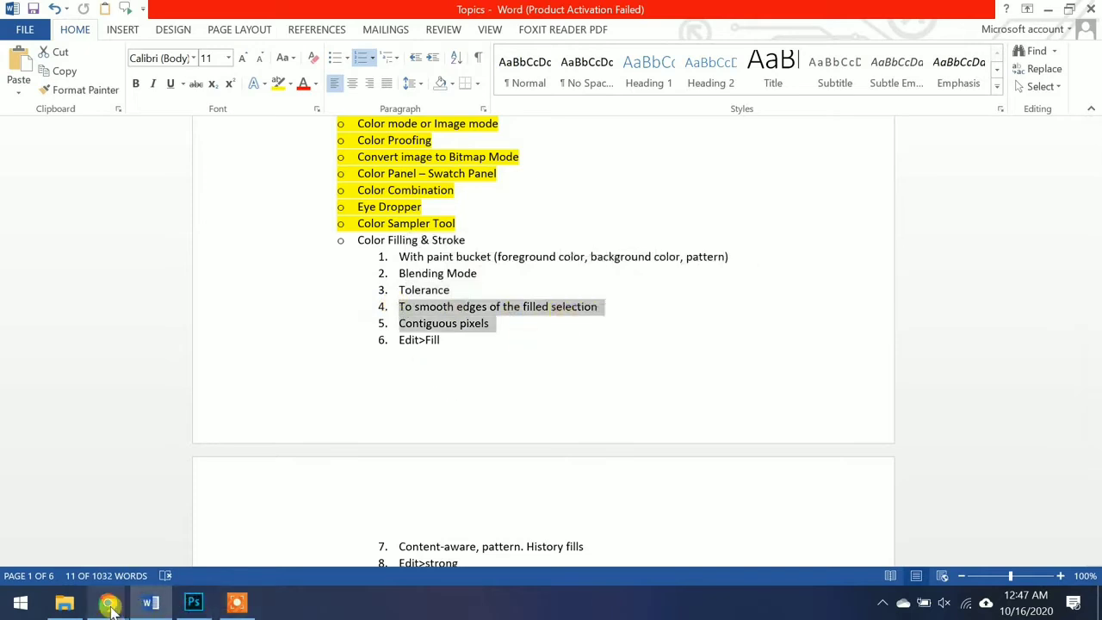
click(193, 606)
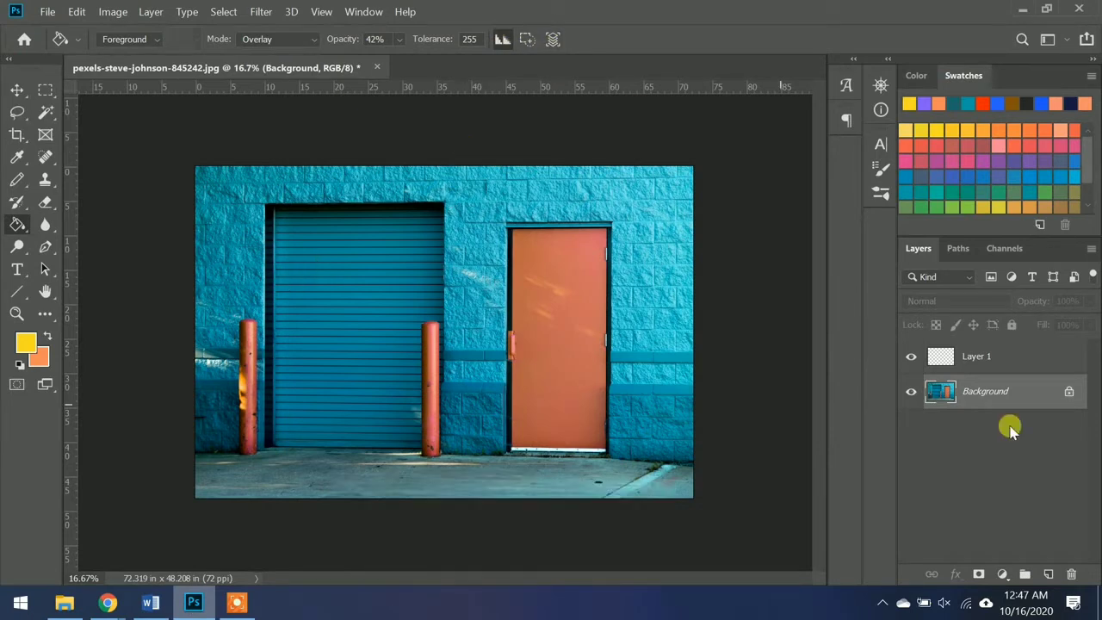
Step: Make Layer 1 active and draw a rectangular marquee selection around the orange door
click(961, 358)
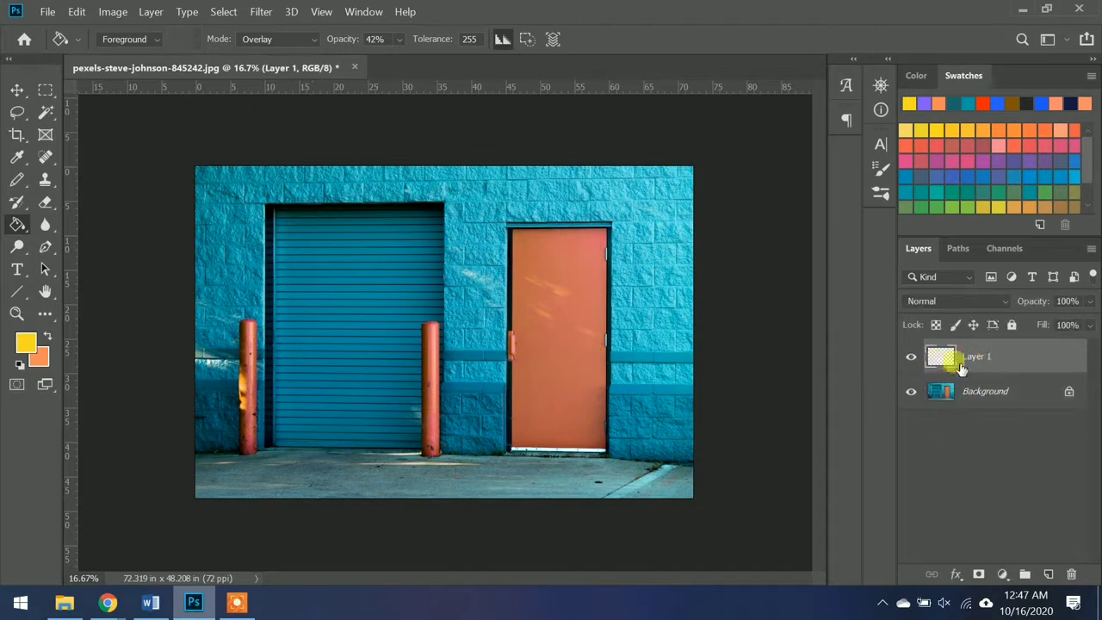
click(45, 91)
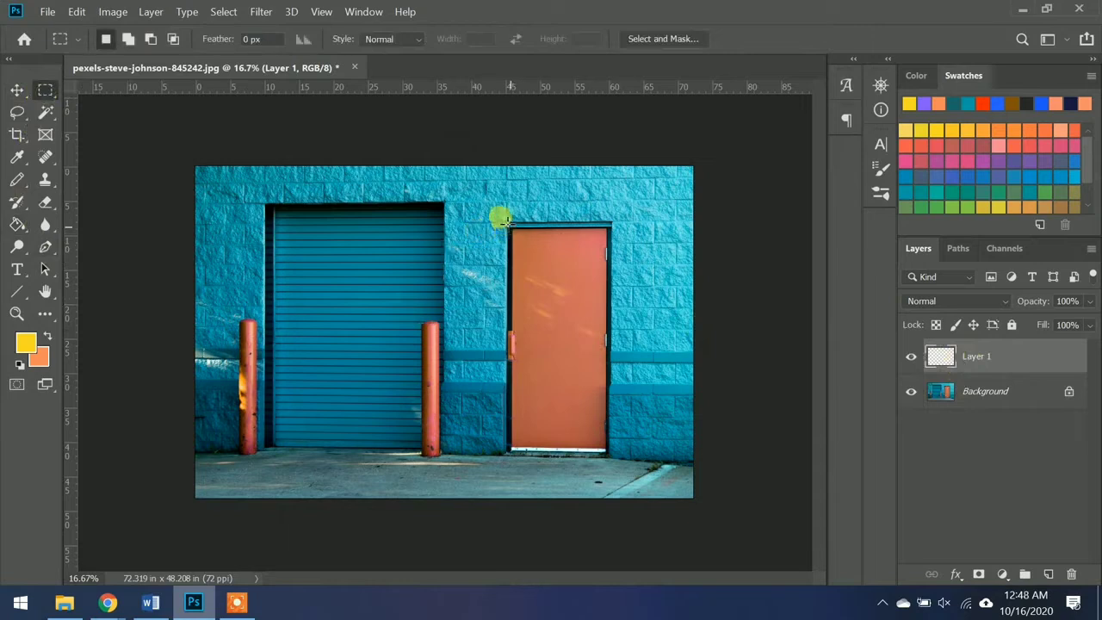
drag(508, 223, 603, 445)
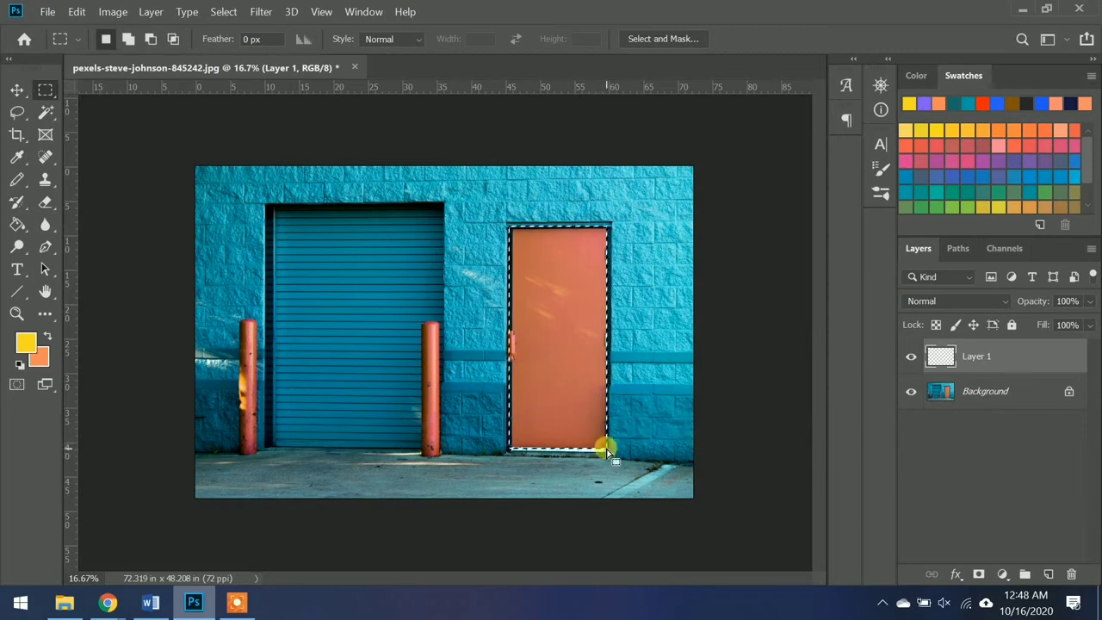
Step: Fill the door selection with the foreground color in Divide mode at 50% opacity, keeping Preserve Transparency on
click(77, 12)
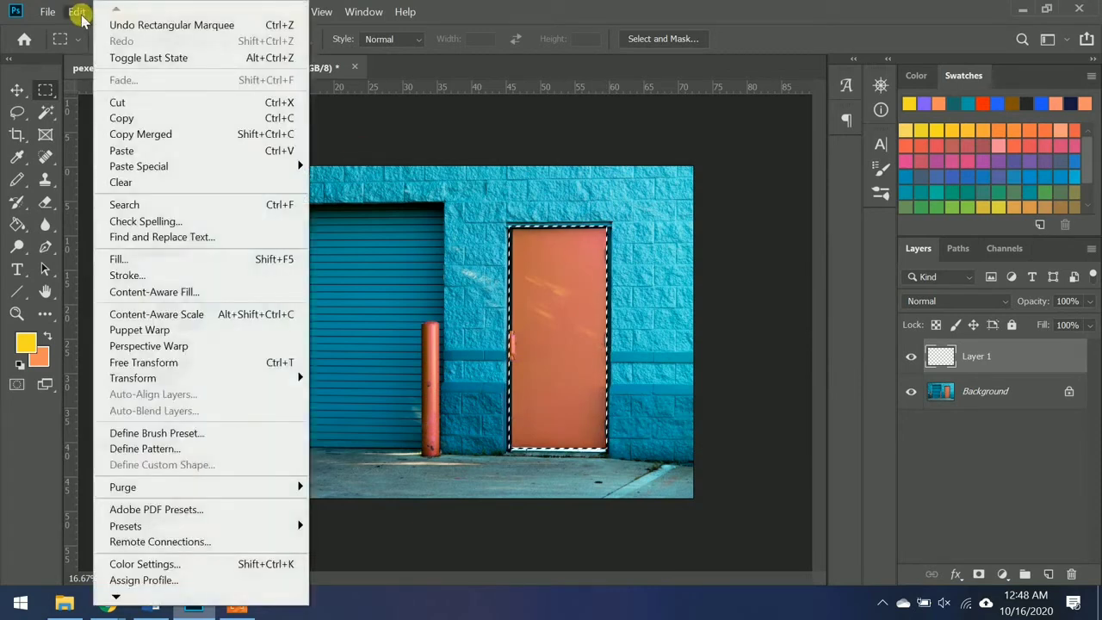
click(120, 260)
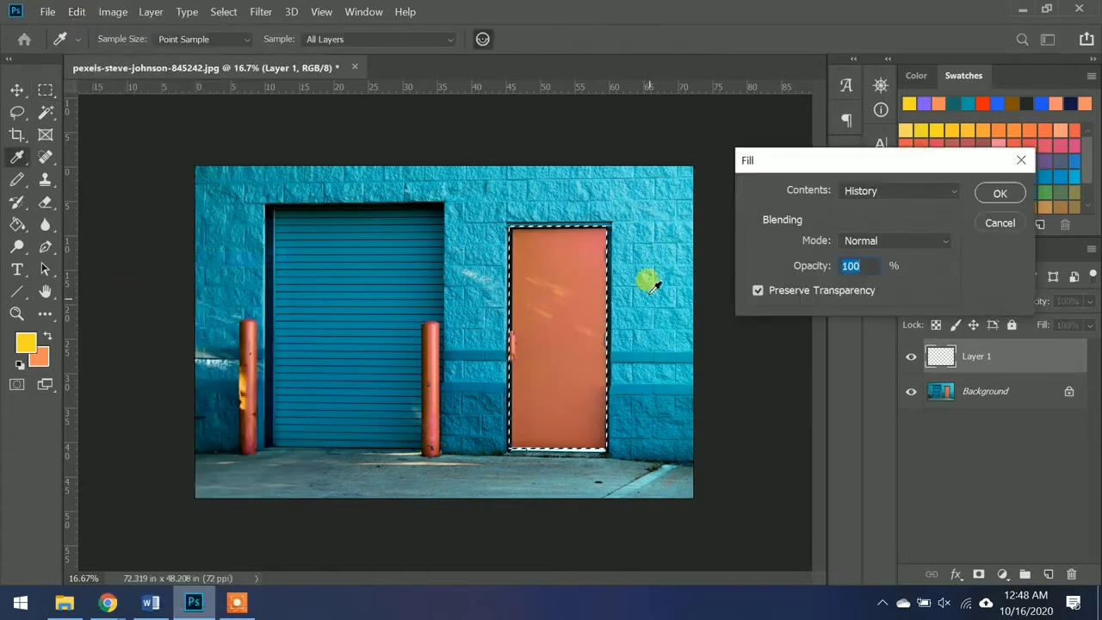
drag(811, 172, 780, 156)
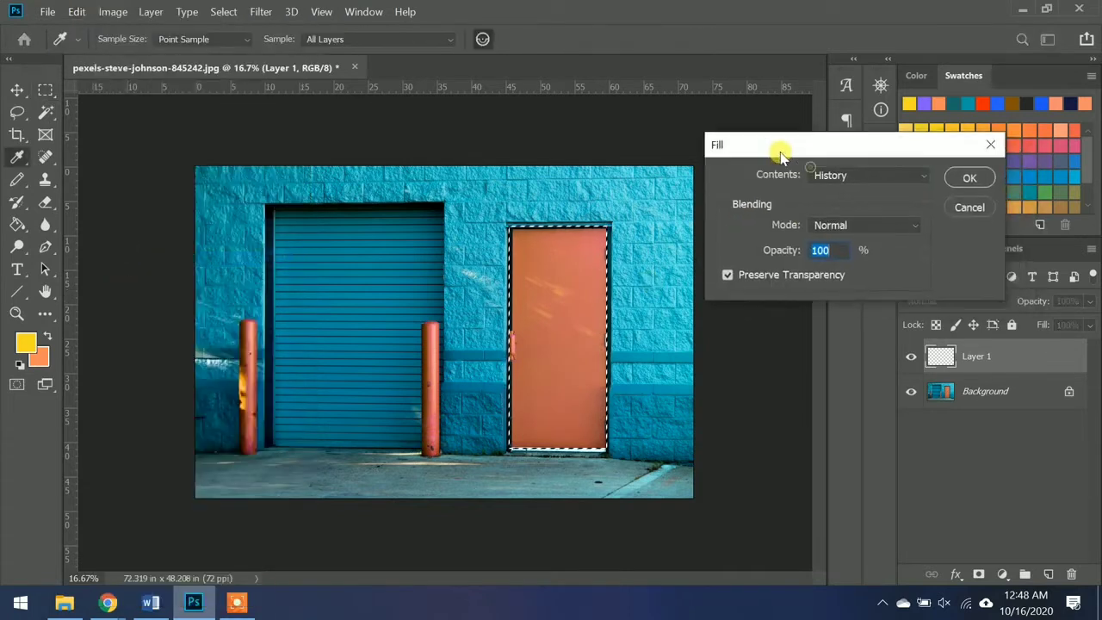
click(834, 176)
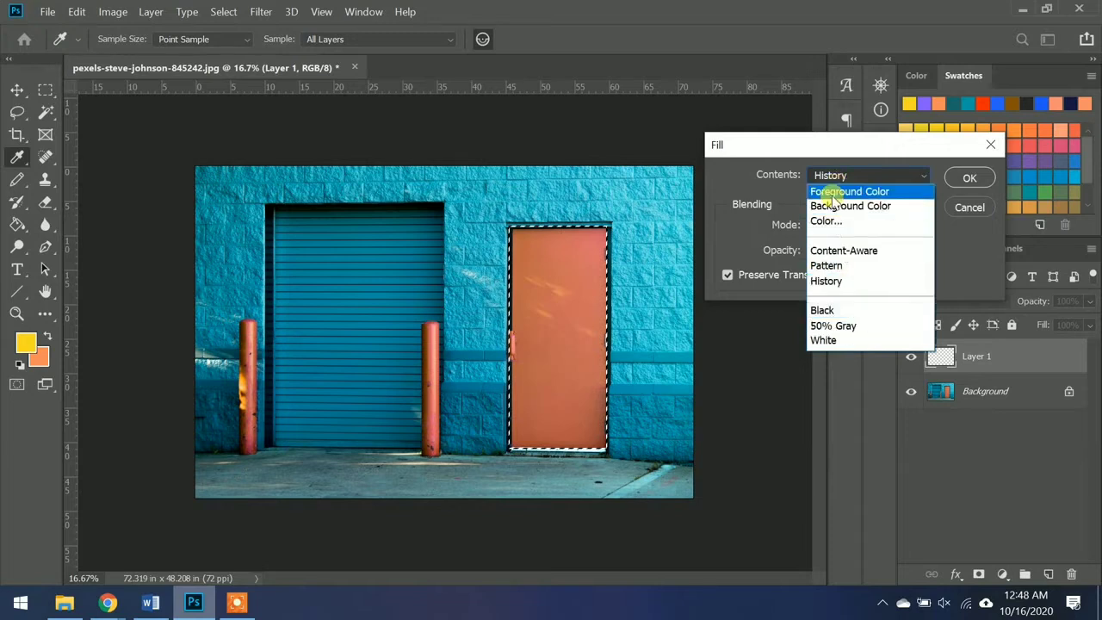
click(833, 192)
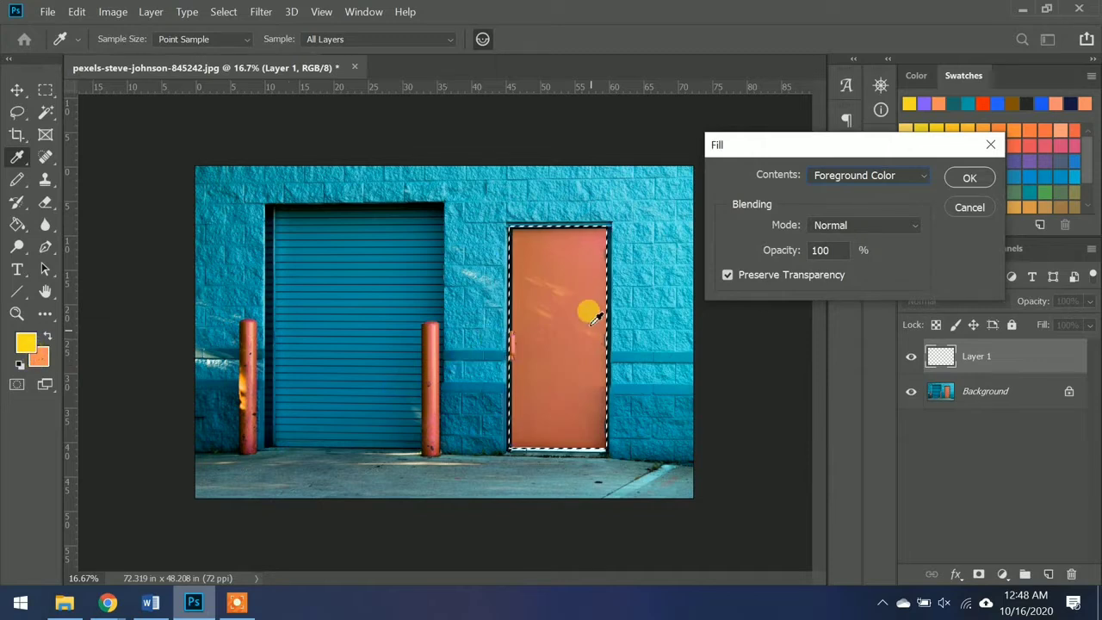
click(886, 225)
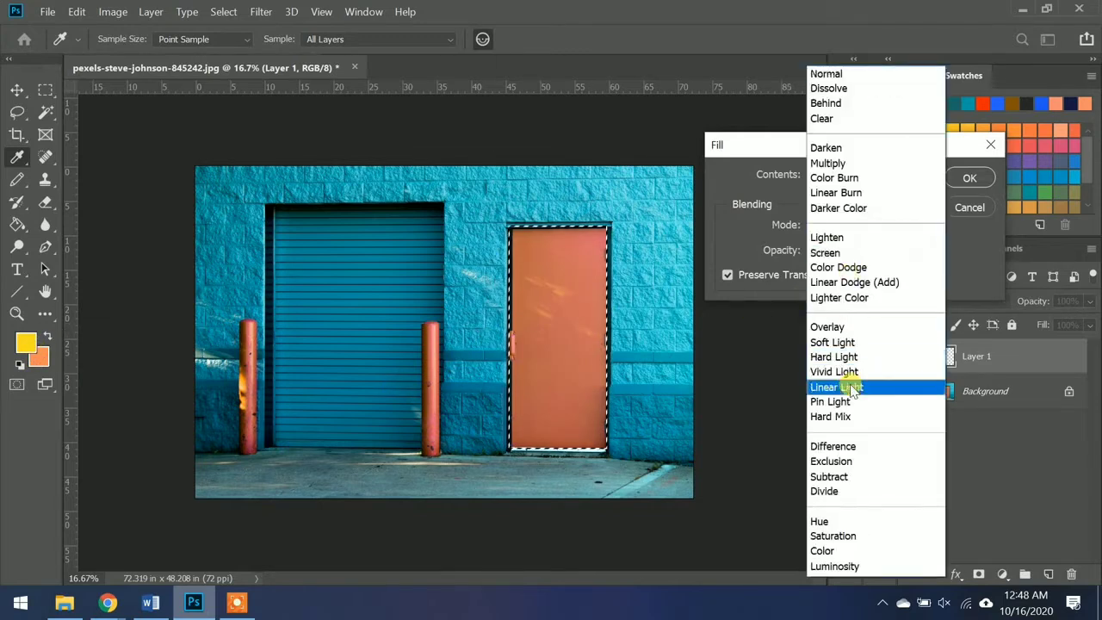
click(844, 492)
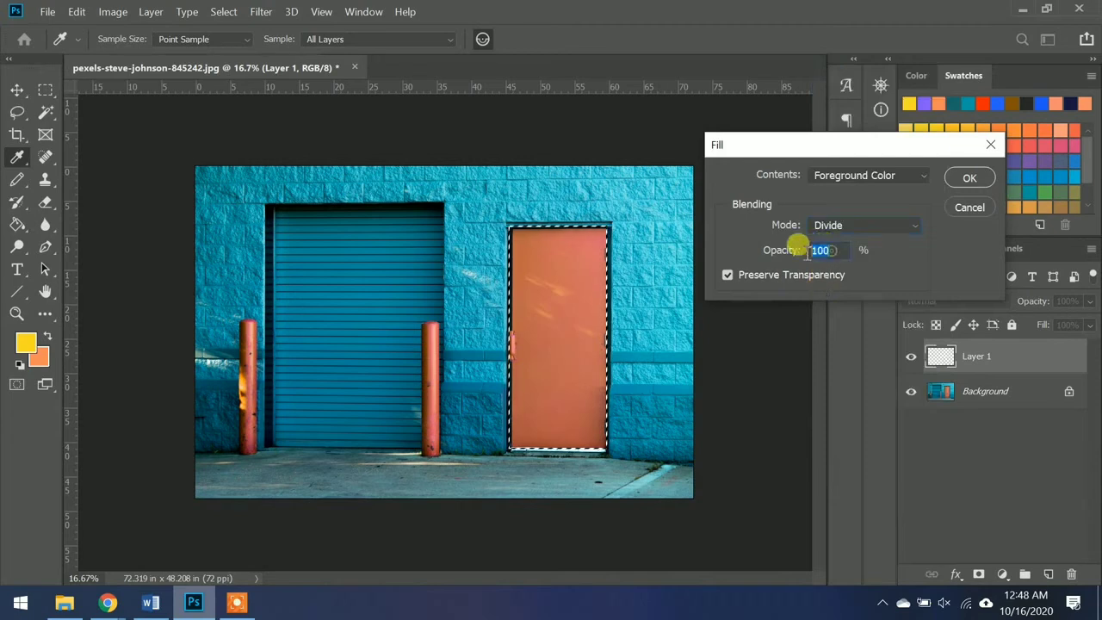
text(50)
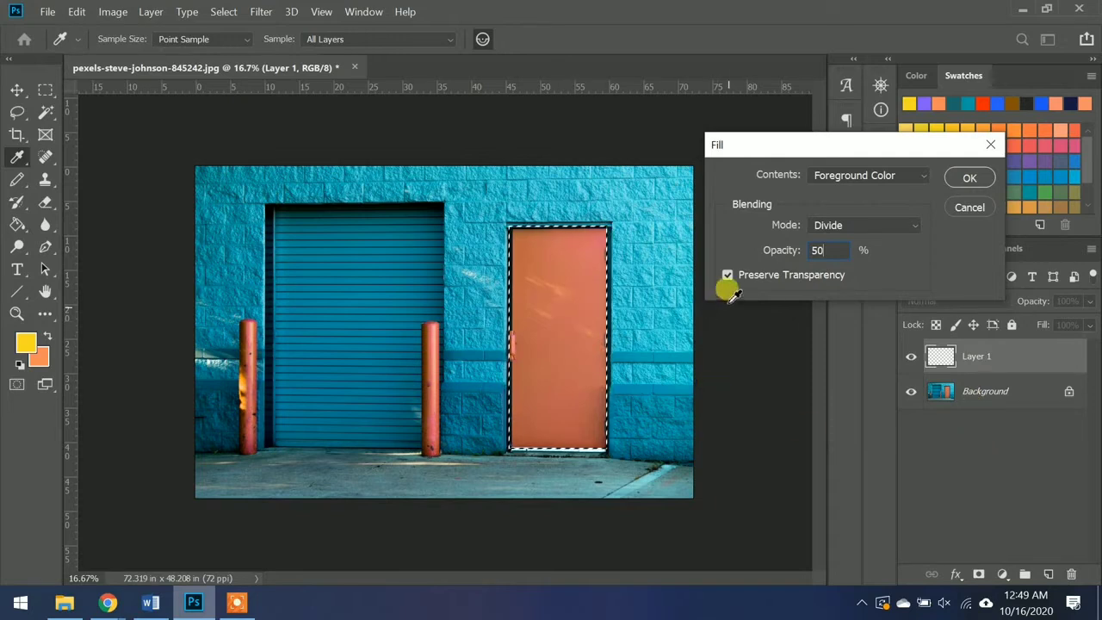
click(971, 177)
key(m)
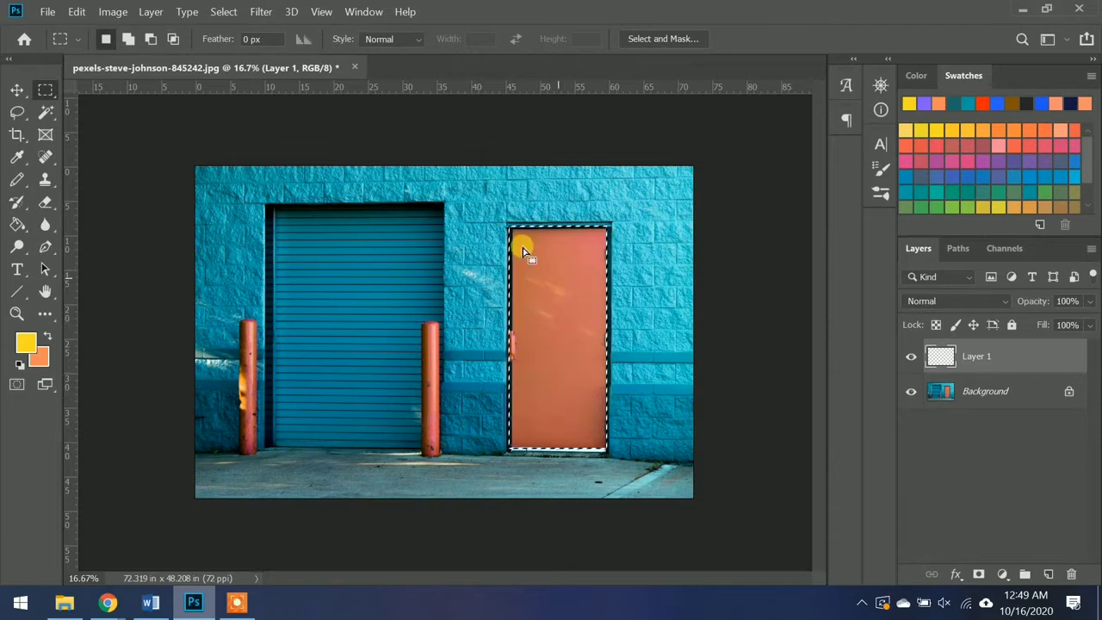
Step: Repeat the foreground color fill on the door selection with Preserve Transparency off, undoing the fill
click(114, 13)
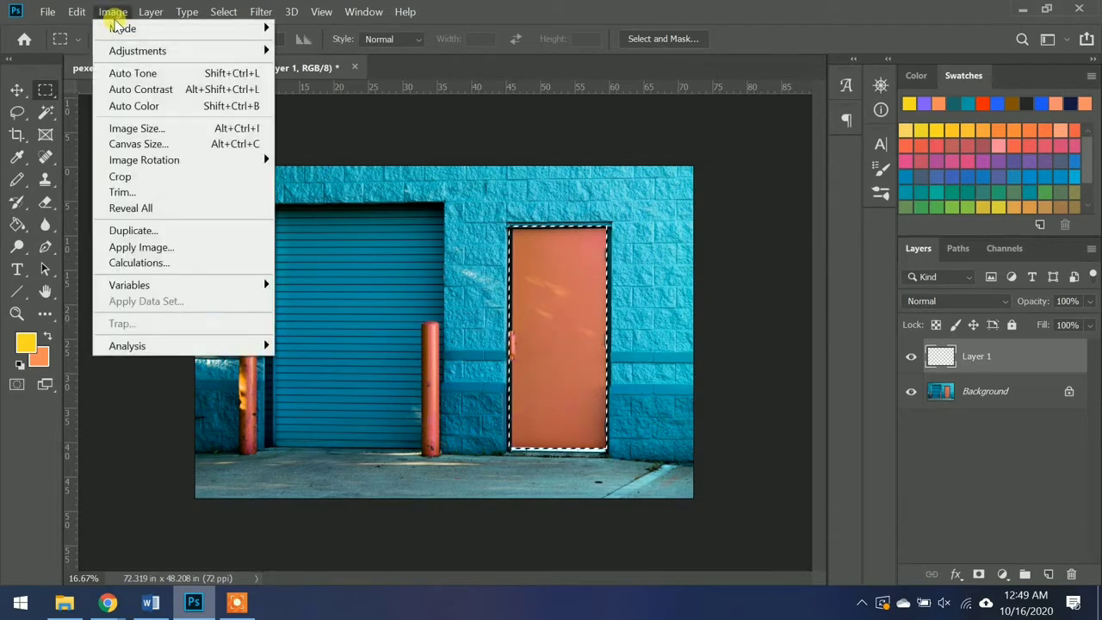
mouse_move(79, 12)
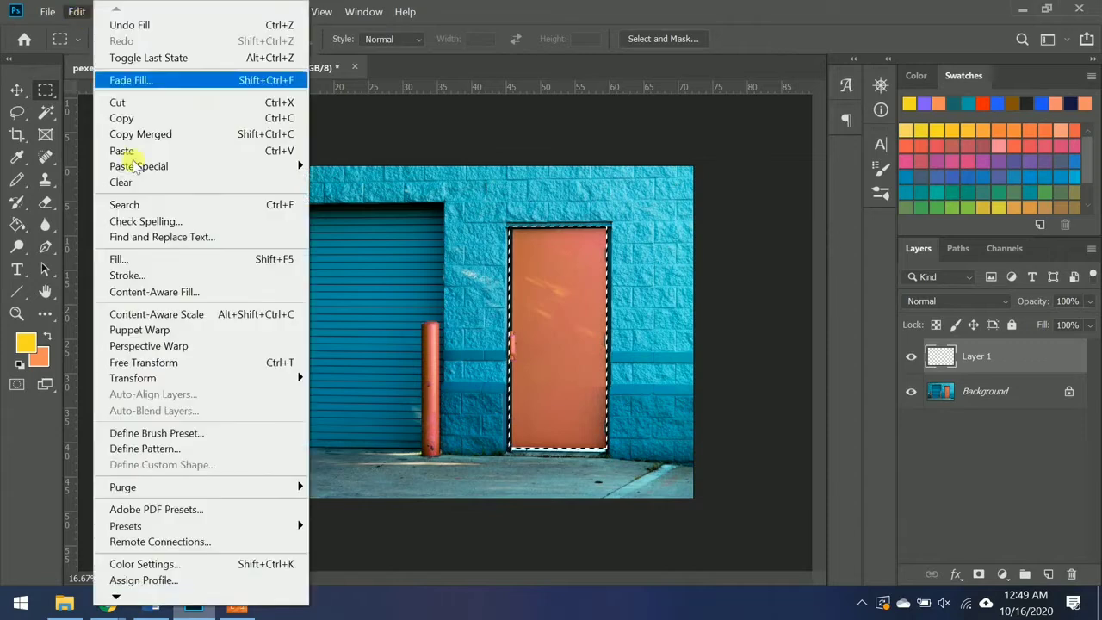
click(119, 259)
click(727, 276)
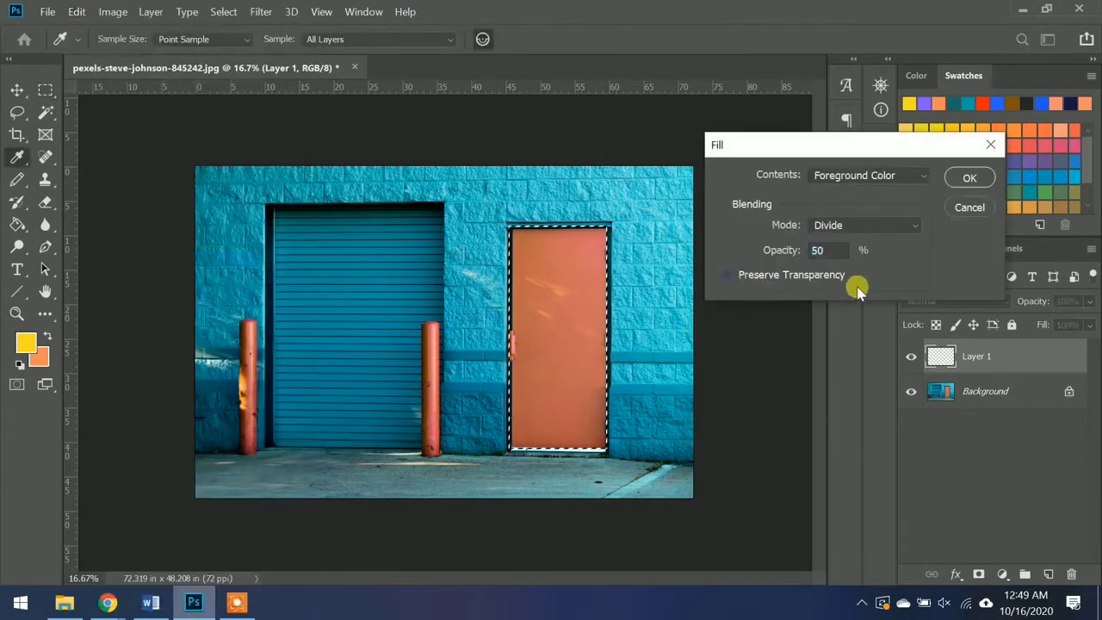
click(966, 181)
key(m)
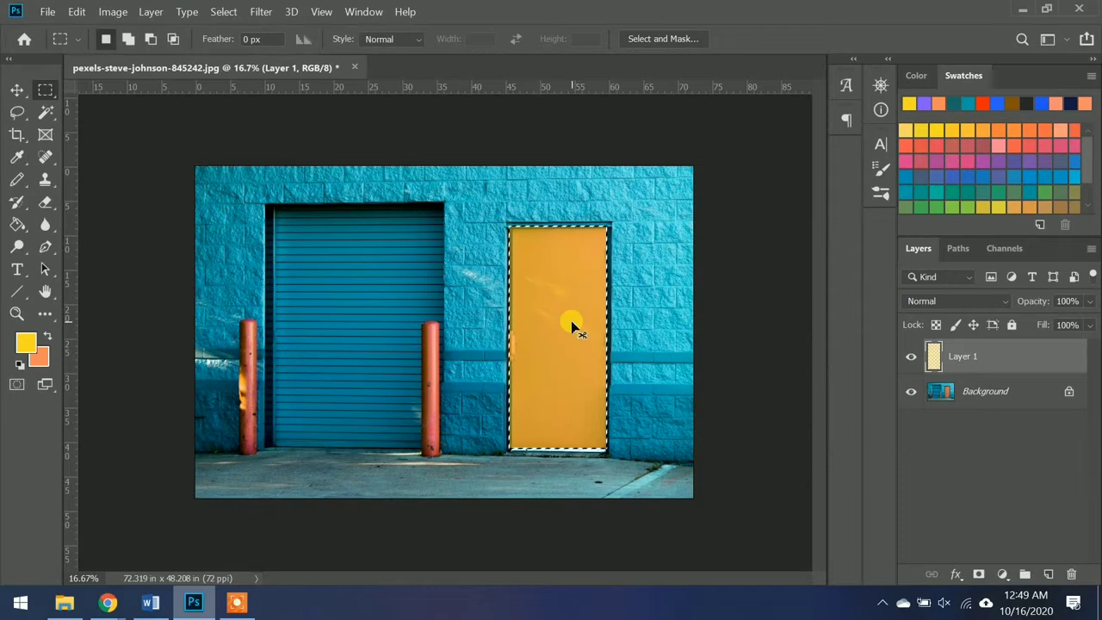
key(ctrl+z)
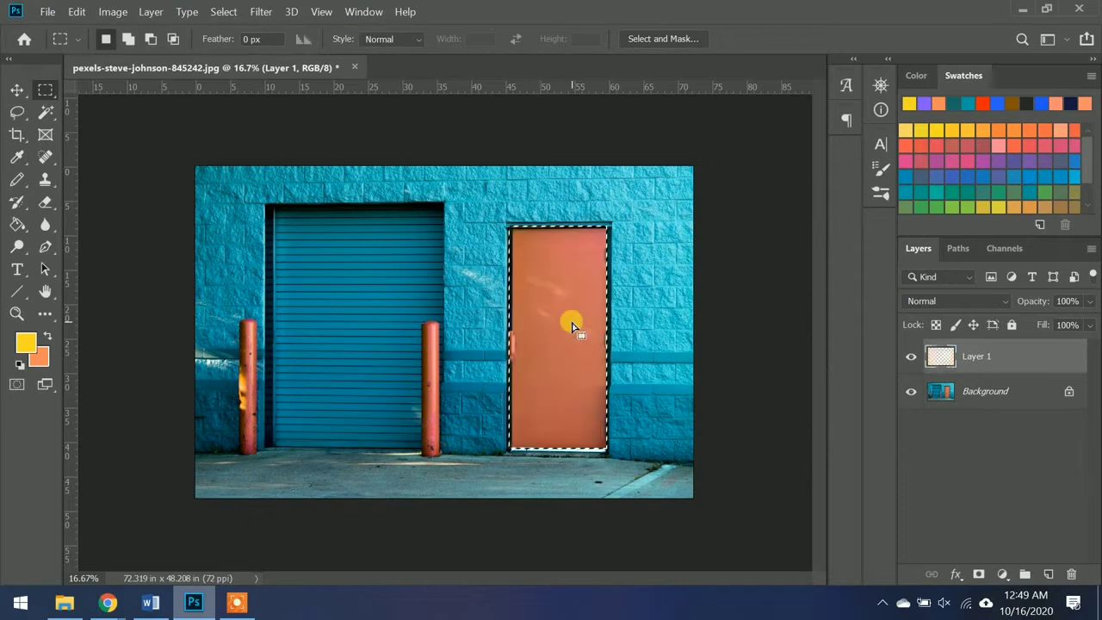
Step: Reopen the Fill settings, set the contents to Background Color and review the blending modes
click(77, 11)
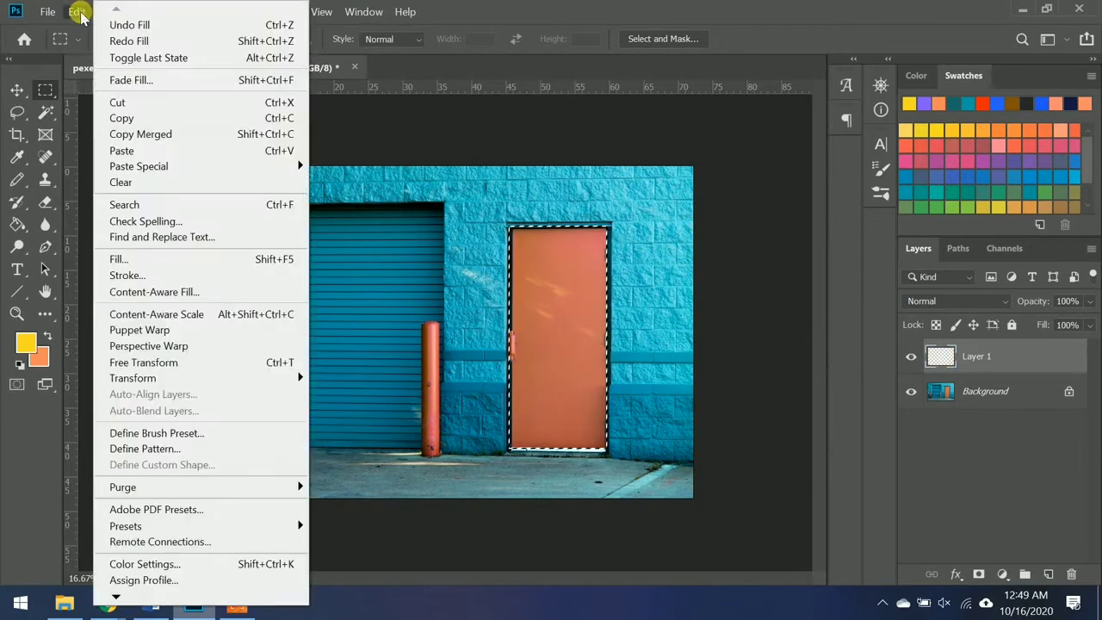
click(183, 260)
click(865, 179)
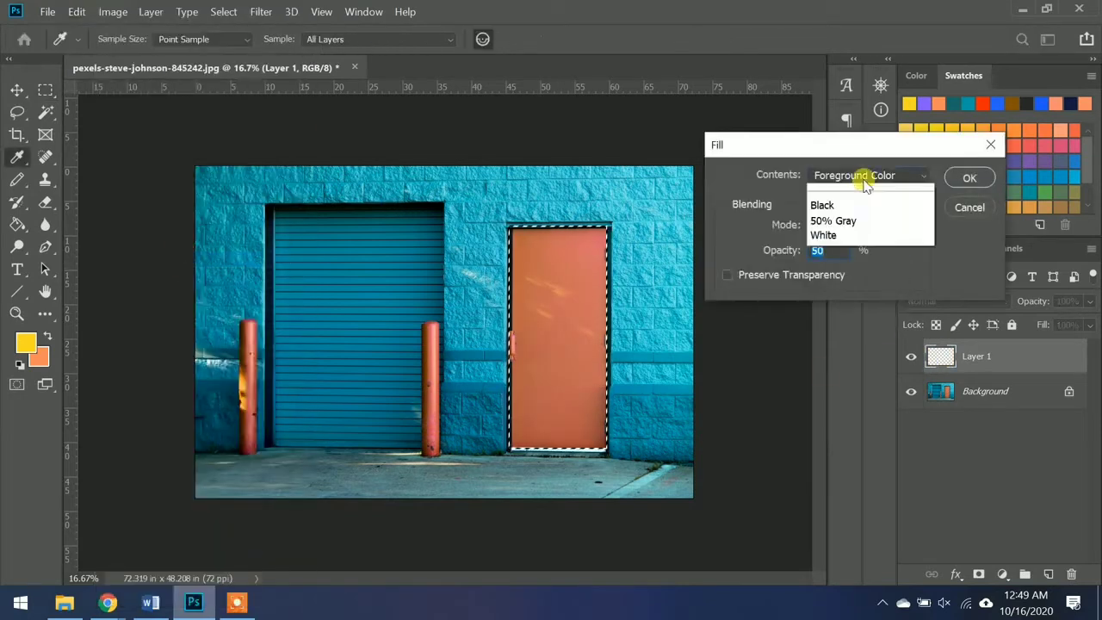
click(859, 206)
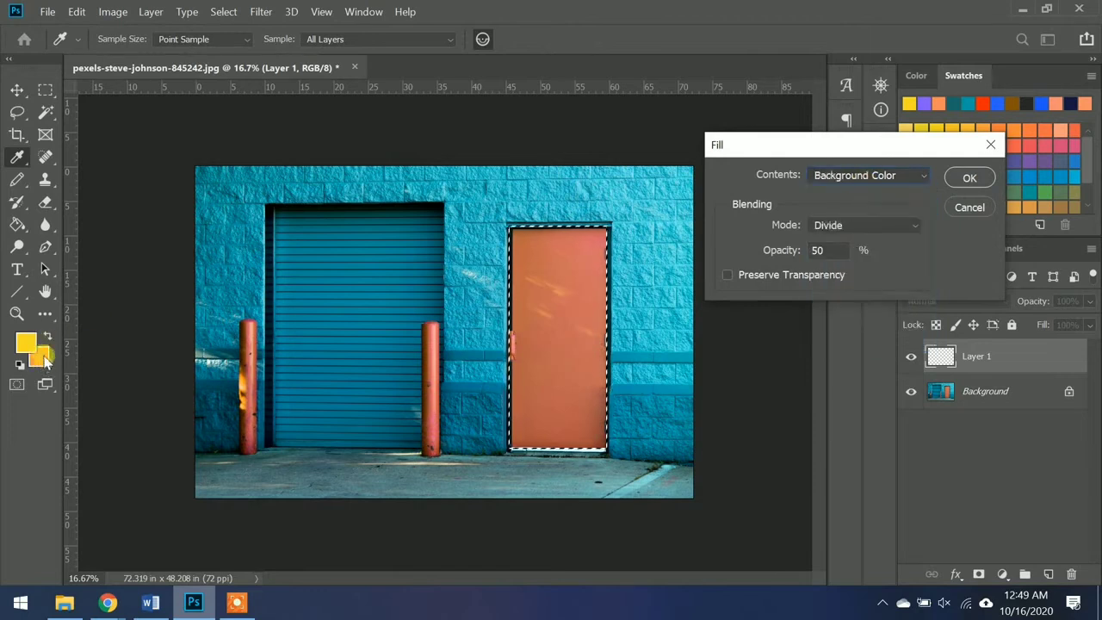
click(860, 224)
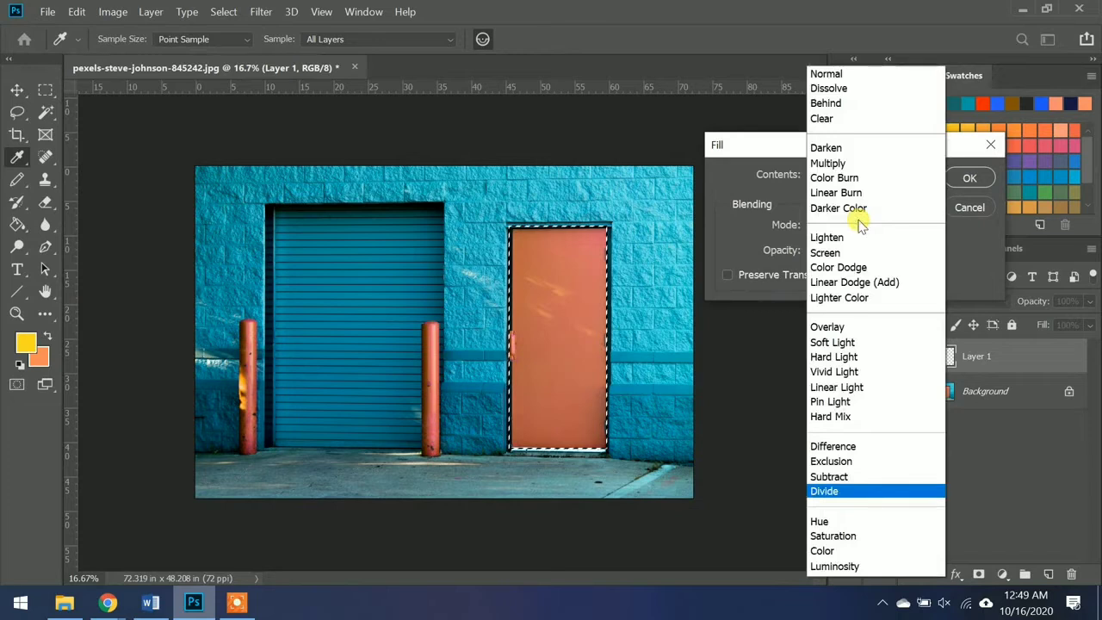
click(740, 233)
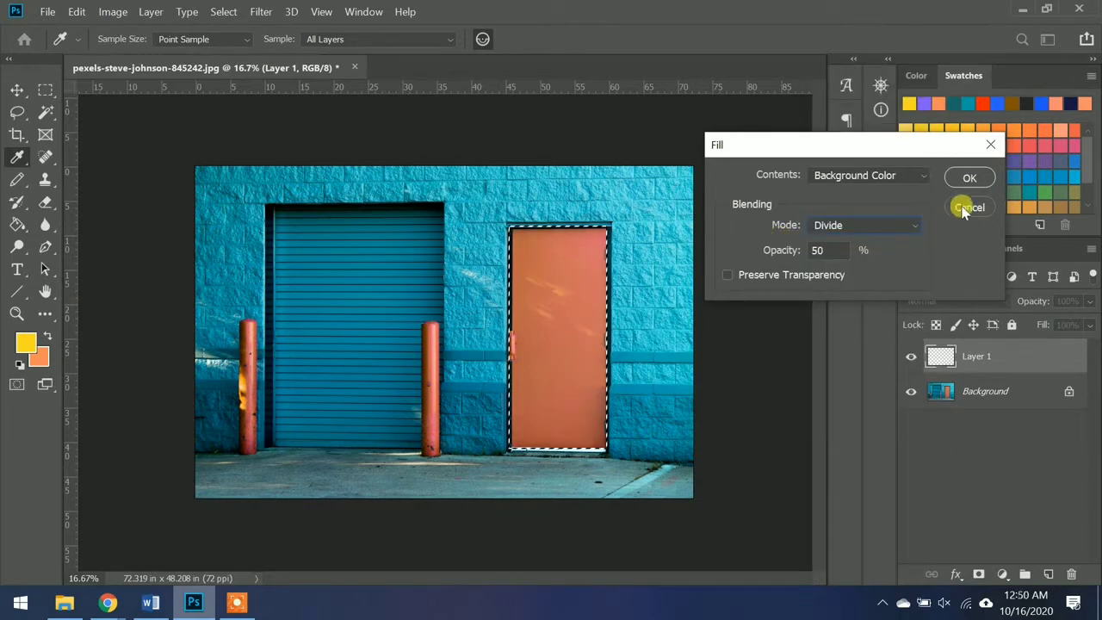
Step: Switch the fill contents to a custom color and choose dark red 6d2424
click(852, 177)
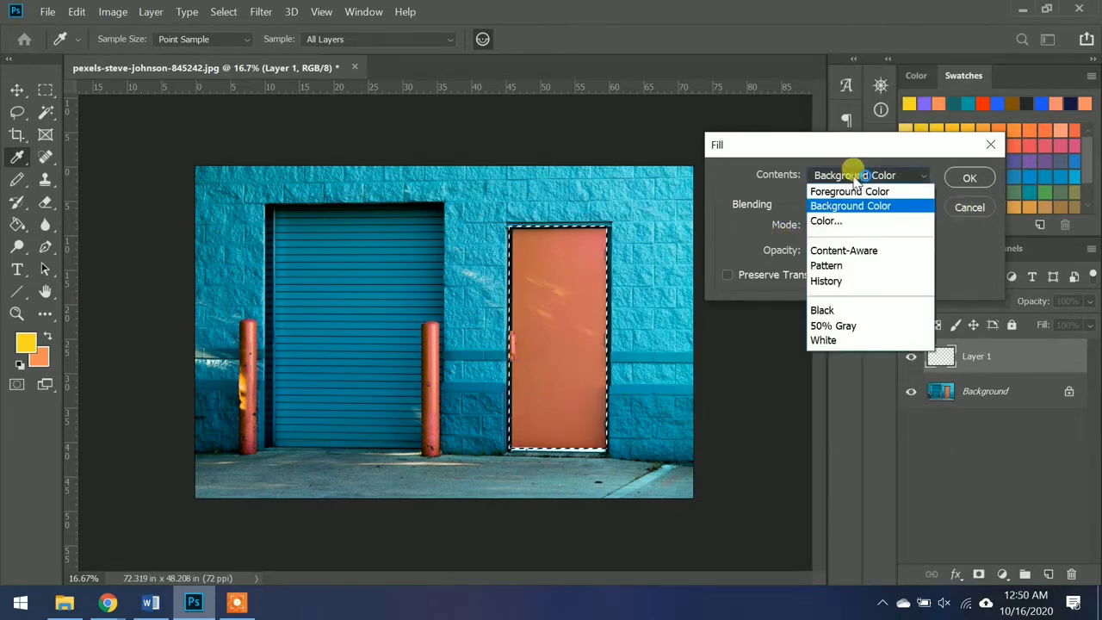
click(839, 223)
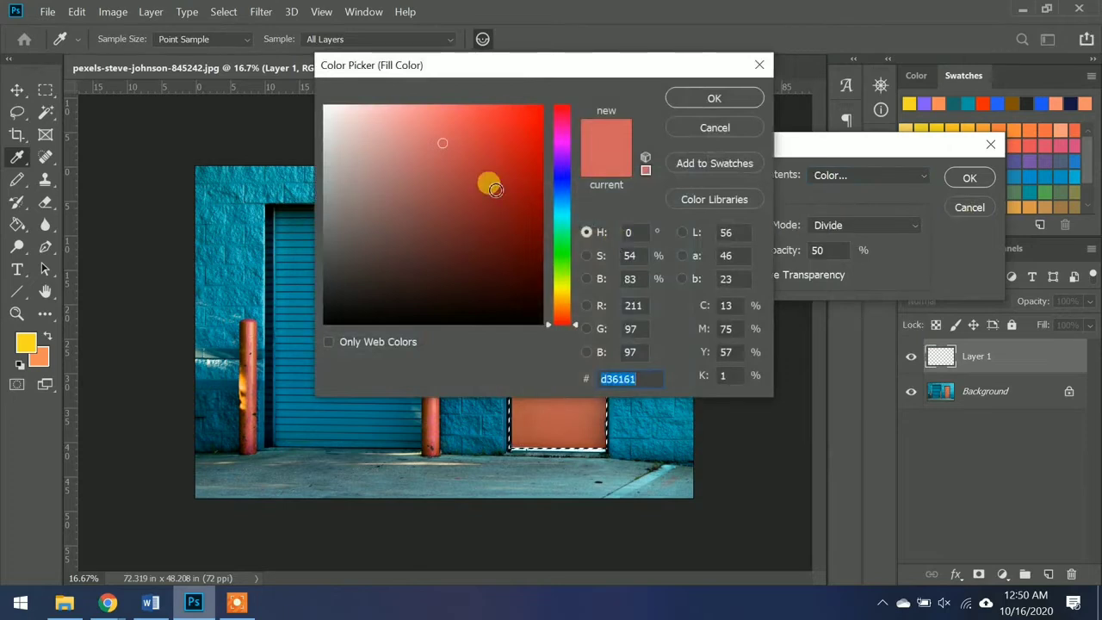
click(376, 257)
mouse_move(376, 257)
mouse_down()
mouse_move(469, 209)
mouse_move(499, 211)
mouse_move(450, 201)
mouse_move(469, 229)
mouse_up()
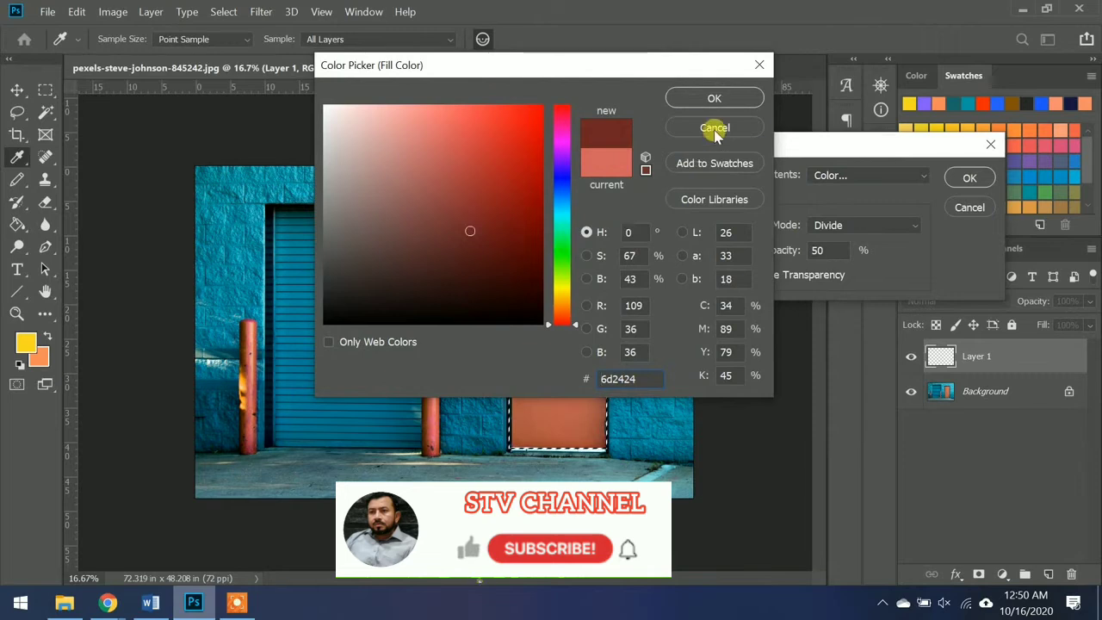
click(714, 99)
Step: Change the fill contents to Content-Aware and cancel the Fill command
click(853, 179)
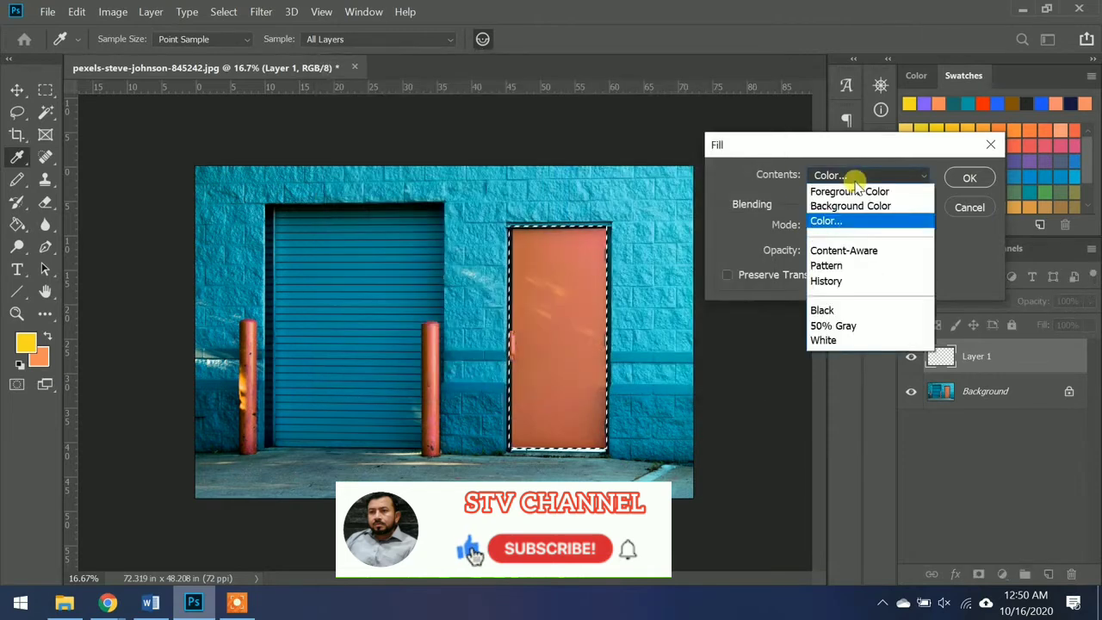
click(878, 253)
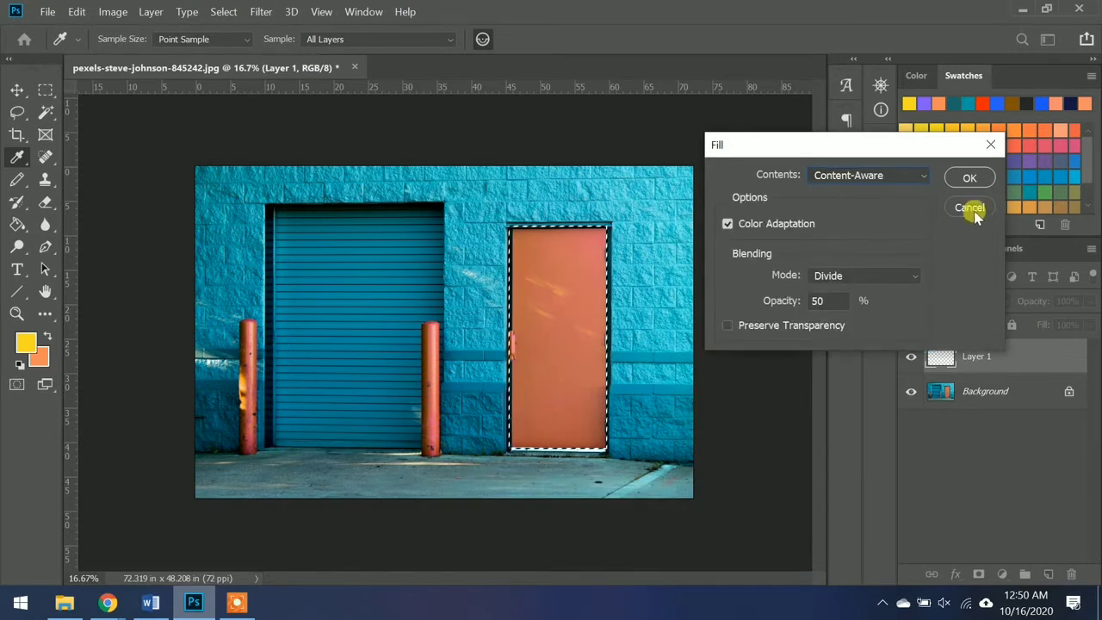
click(972, 210)
Step: Replace the selection with a slightly larger rectangular marquee around the orange door and its frame, about 16.8 by 35 in
click(496, 217)
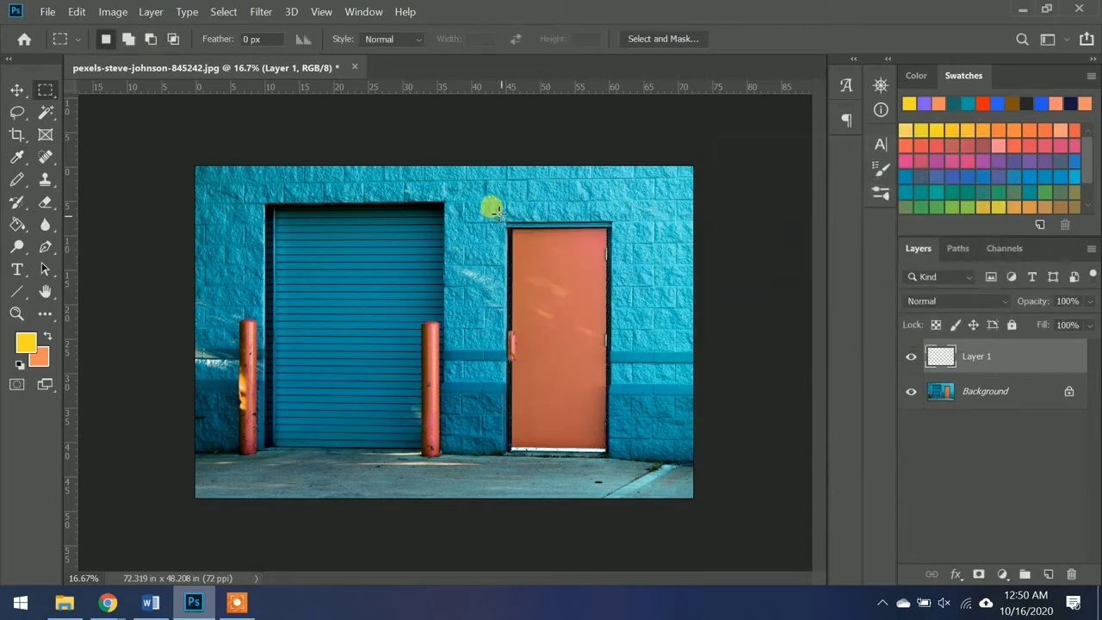
drag(499, 372, 608, 451)
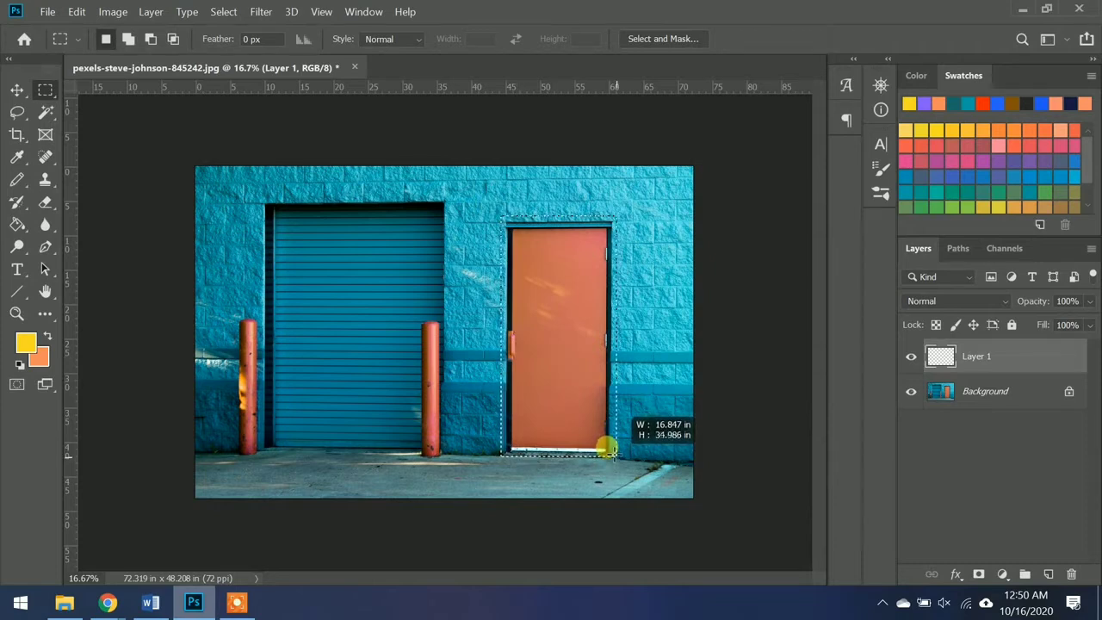
drag(607, 447, 617, 455)
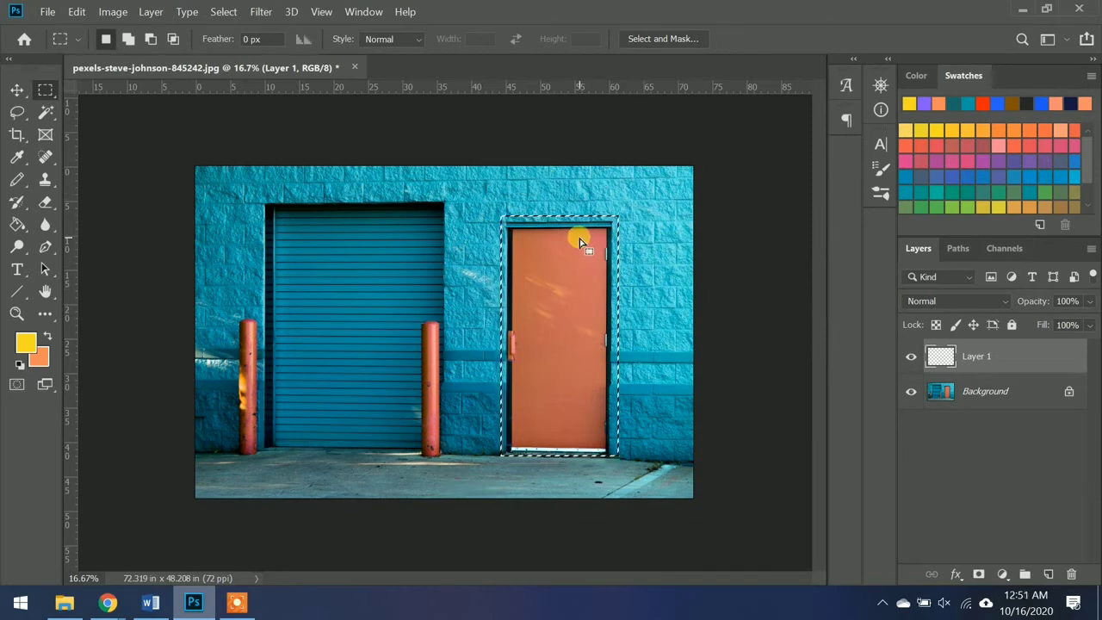
Step: Try a Content-Aware fill of the door selection on Layer 1, using Normal mode, 100% opacity and Color Adaptation
click(79, 12)
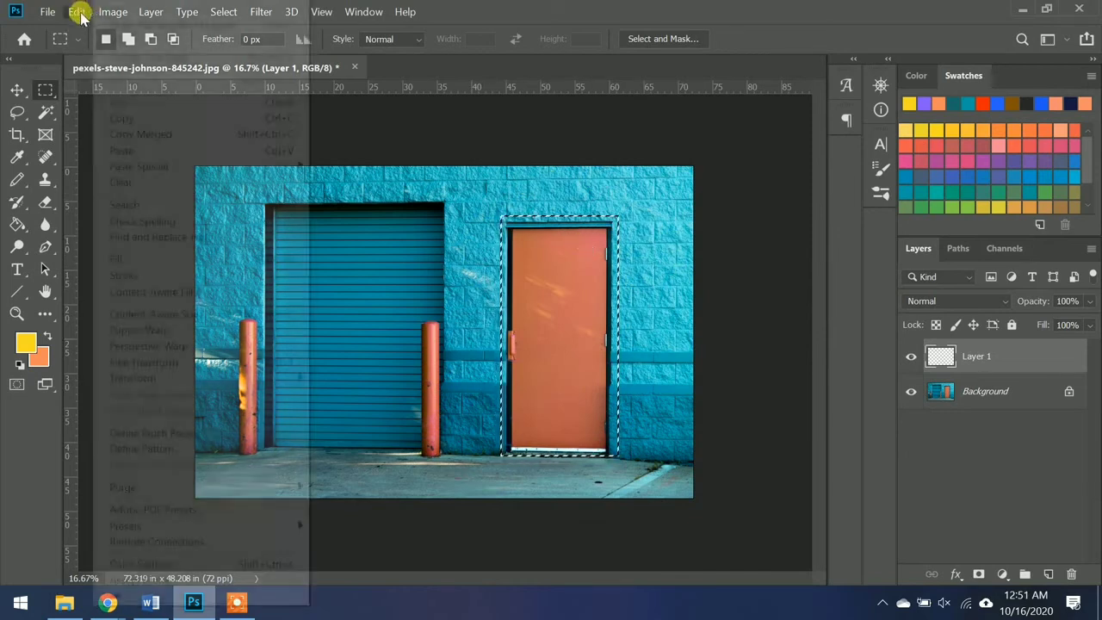
click(144, 267)
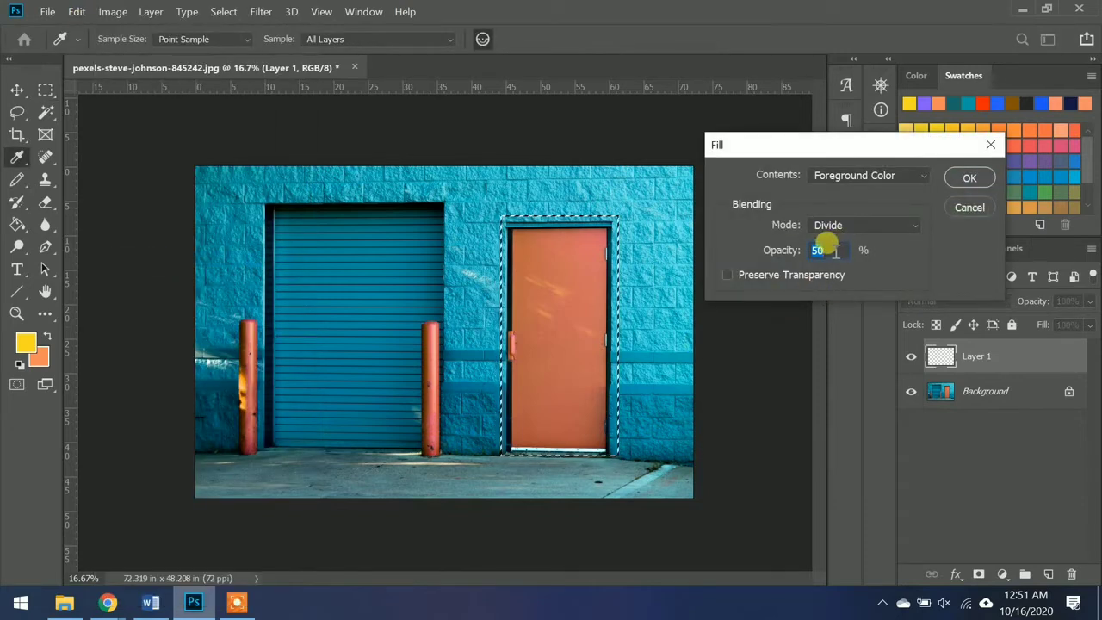
text(100)
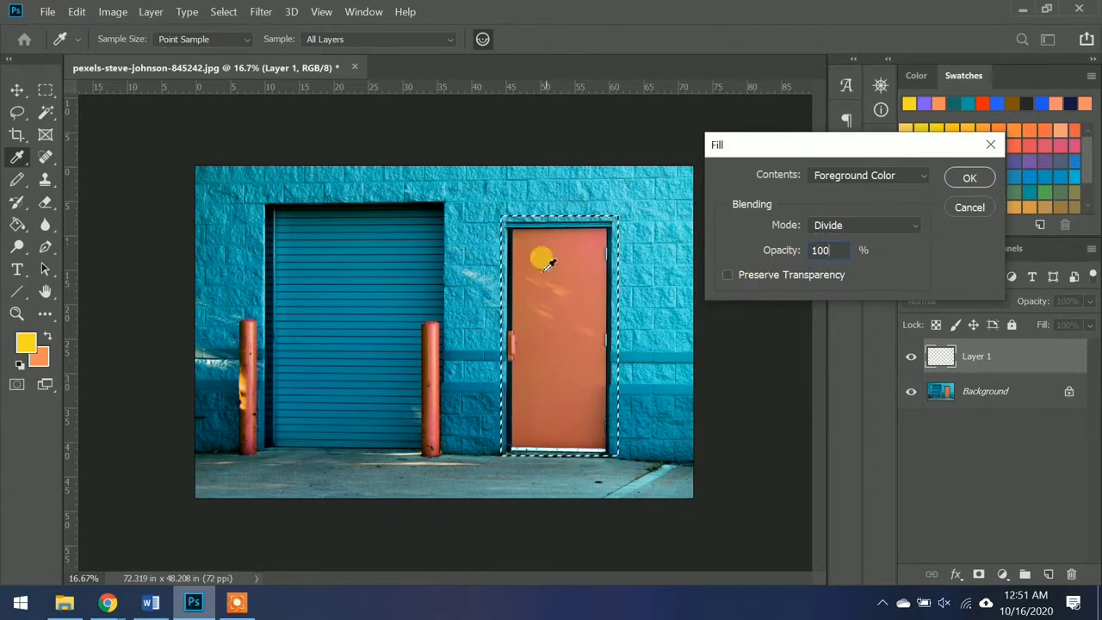
click(856, 175)
click(848, 251)
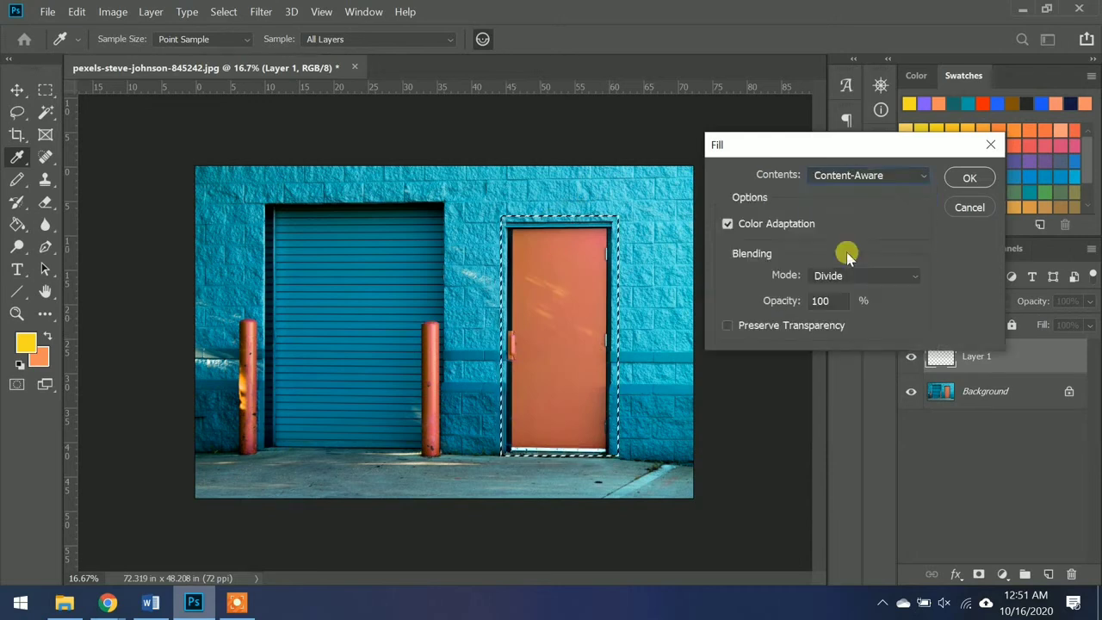
click(843, 276)
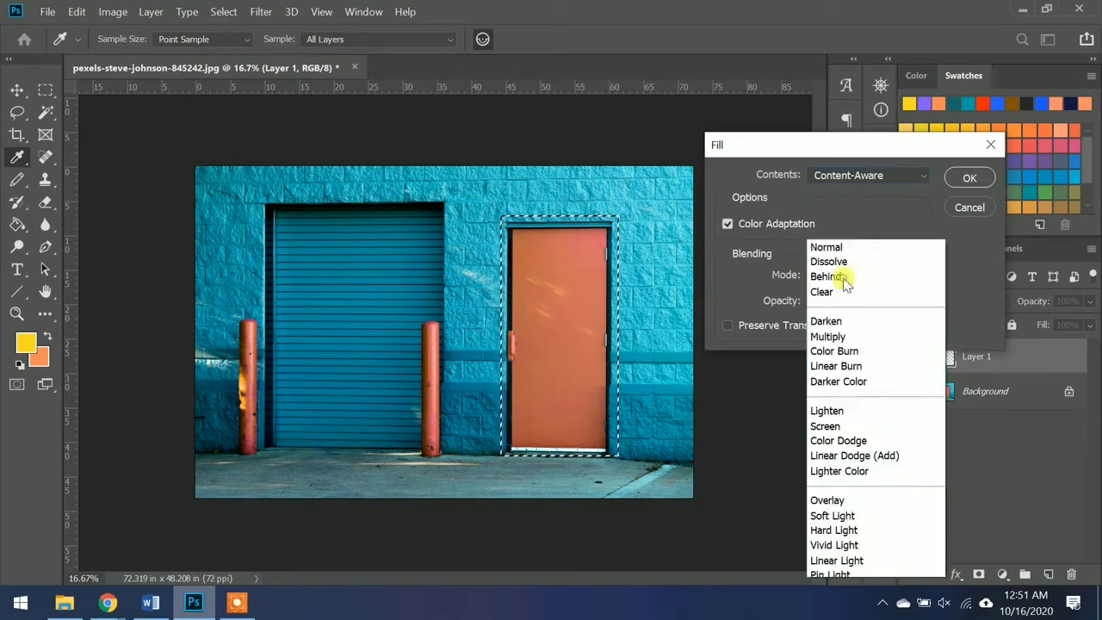
click(829, 75)
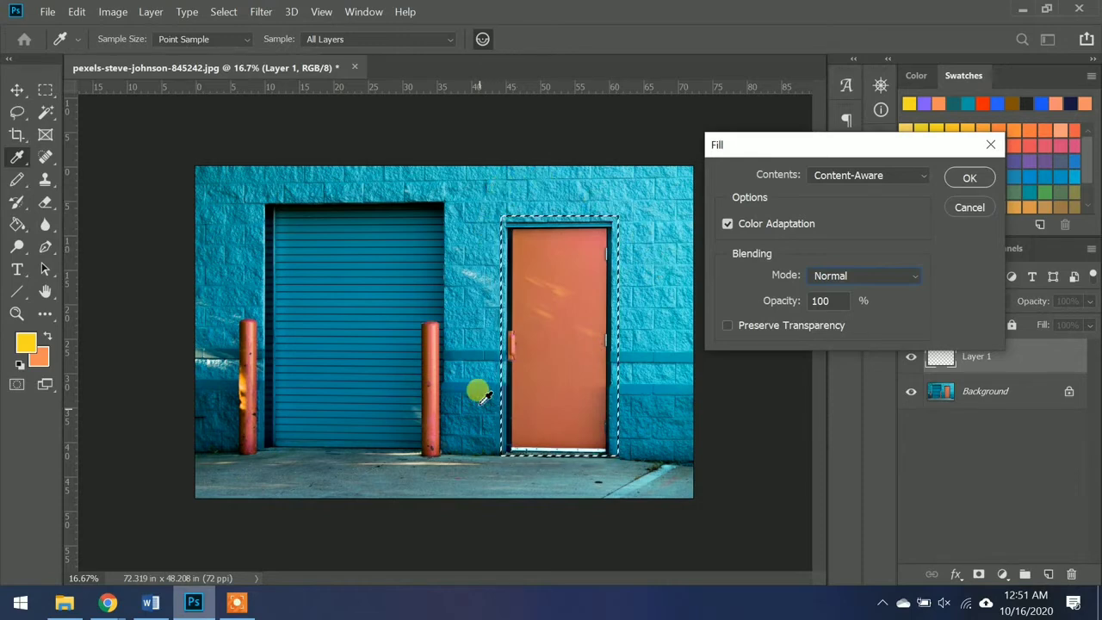
click(967, 177)
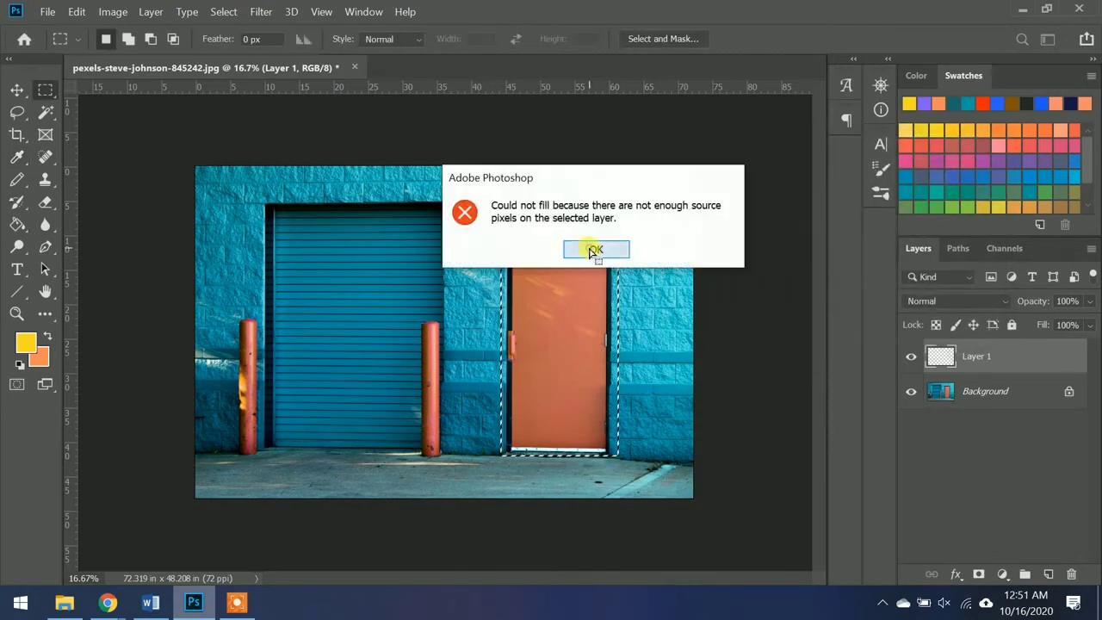
click(594, 250)
Step: Fill the door selection on the Background layer with Content-Aware, using Normal mode, 100% opacity and Color Adaptation, and deselect
click(957, 391)
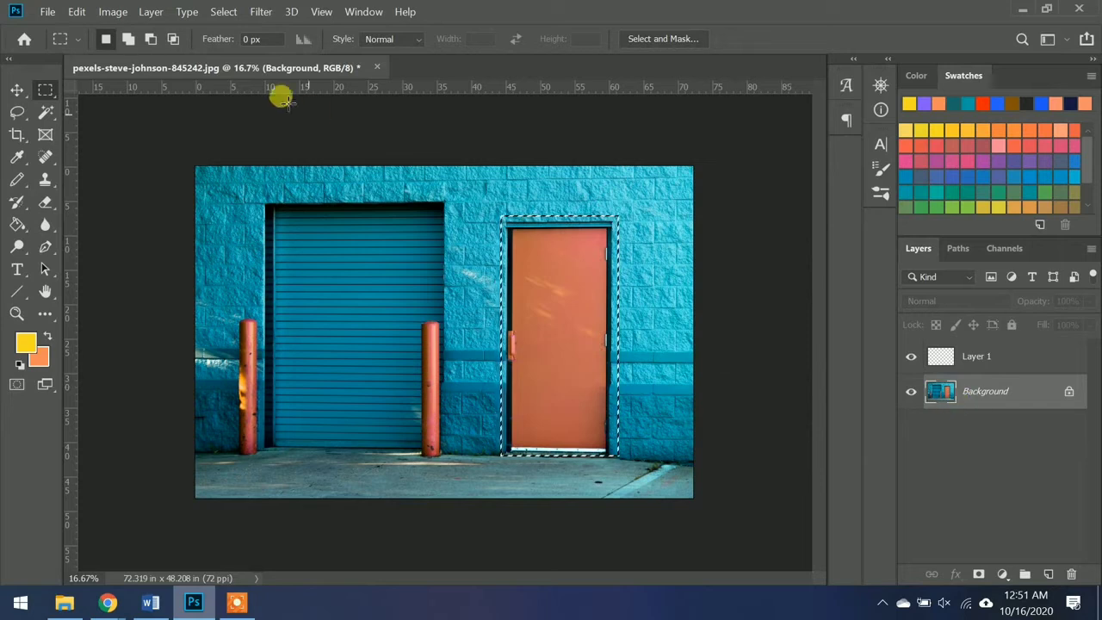
click(76, 12)
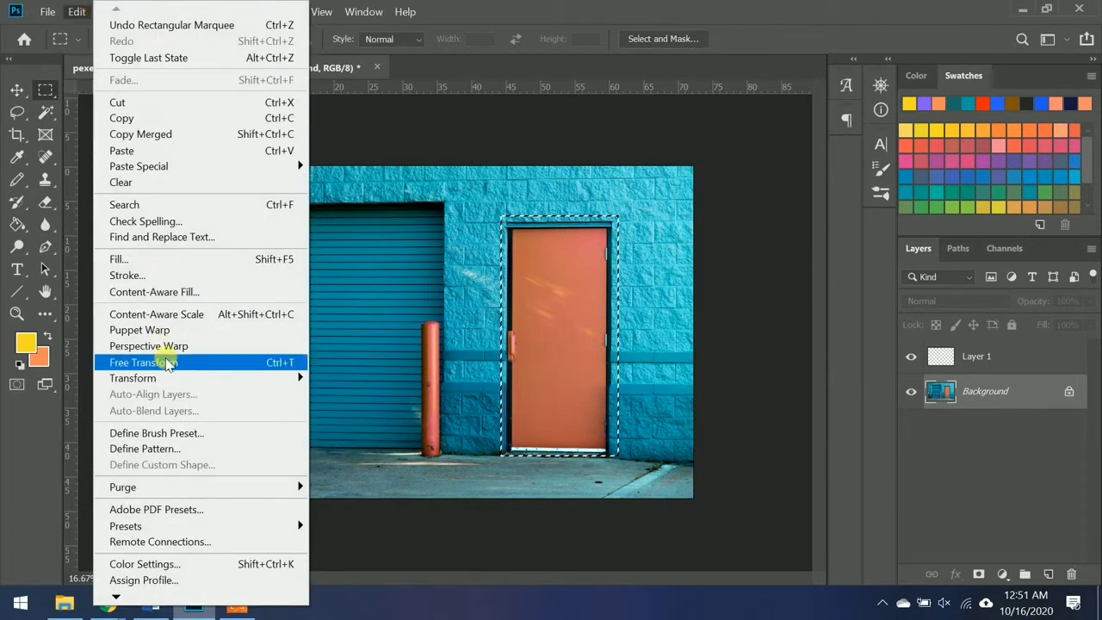
click(127, 260)
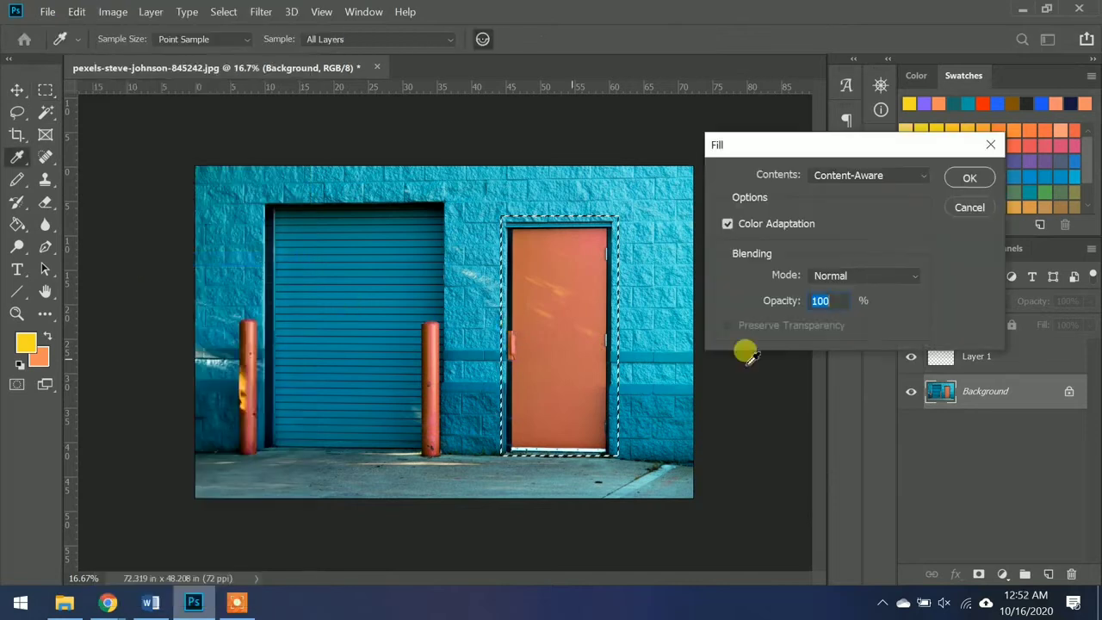
click(970, 178)
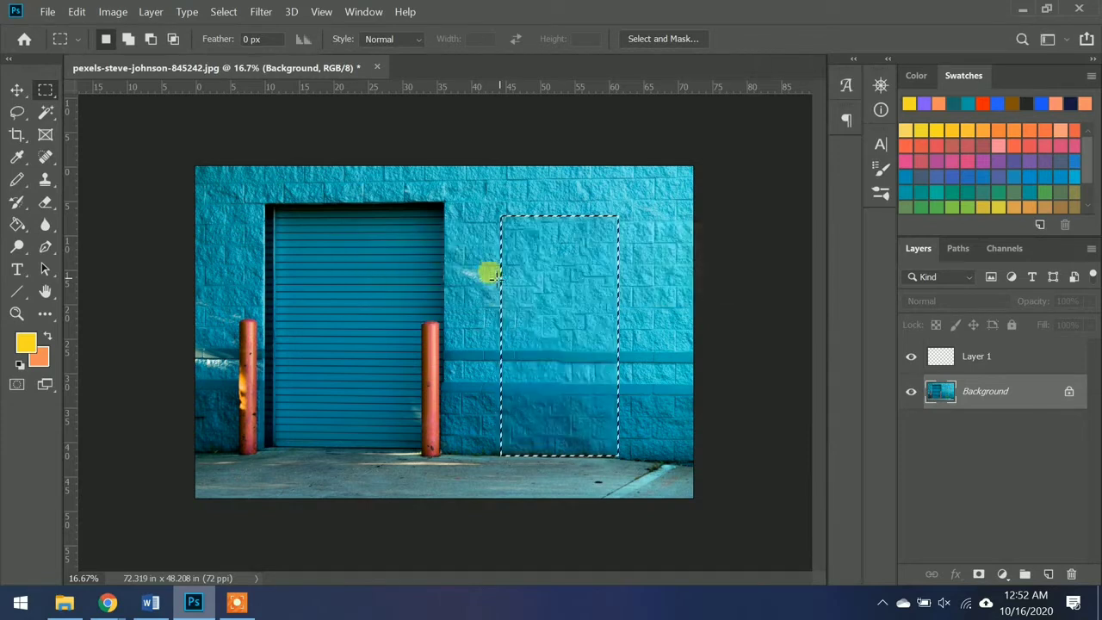
key(ctrl+d)
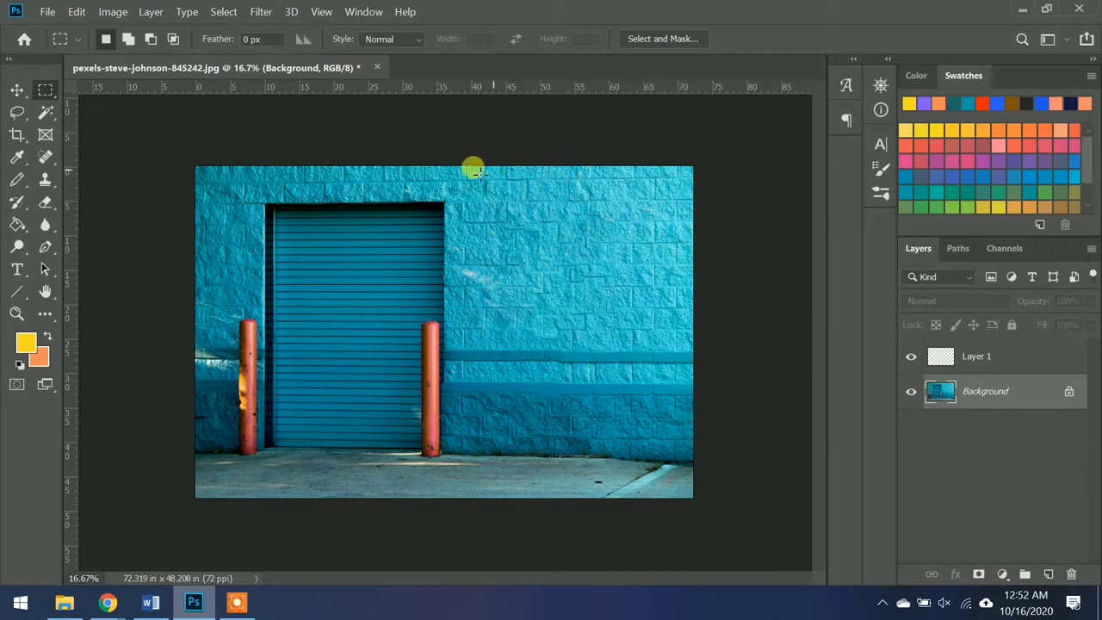
Step: Undo the deselection, the Content-Aware fill and the marquee around the door
key(ctrl+z)
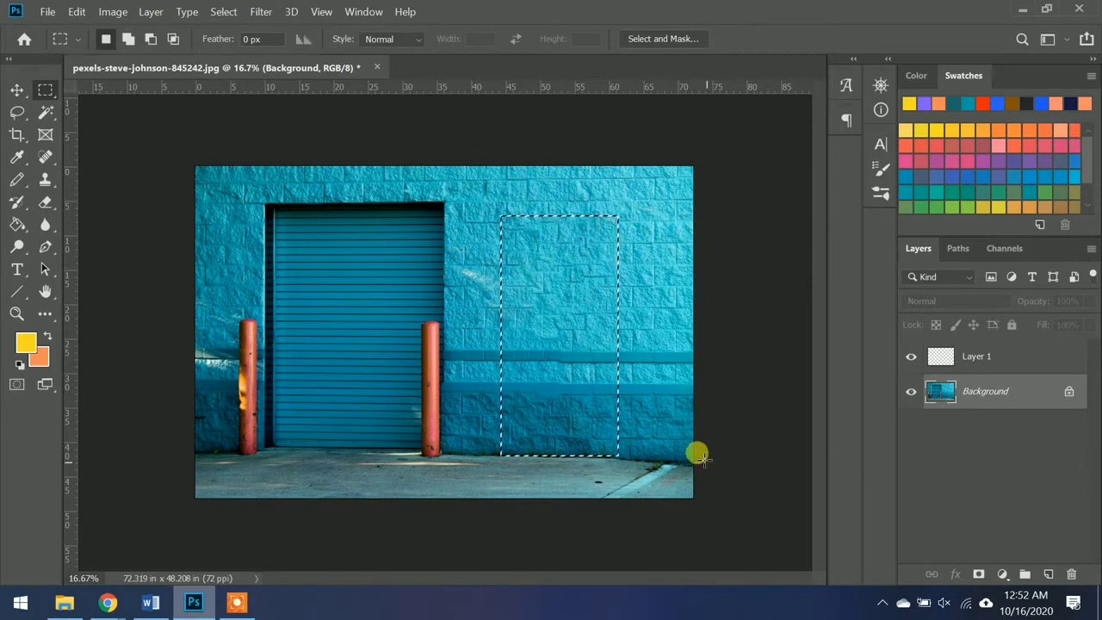
key(ctrl+z)
key(ctrl+z)
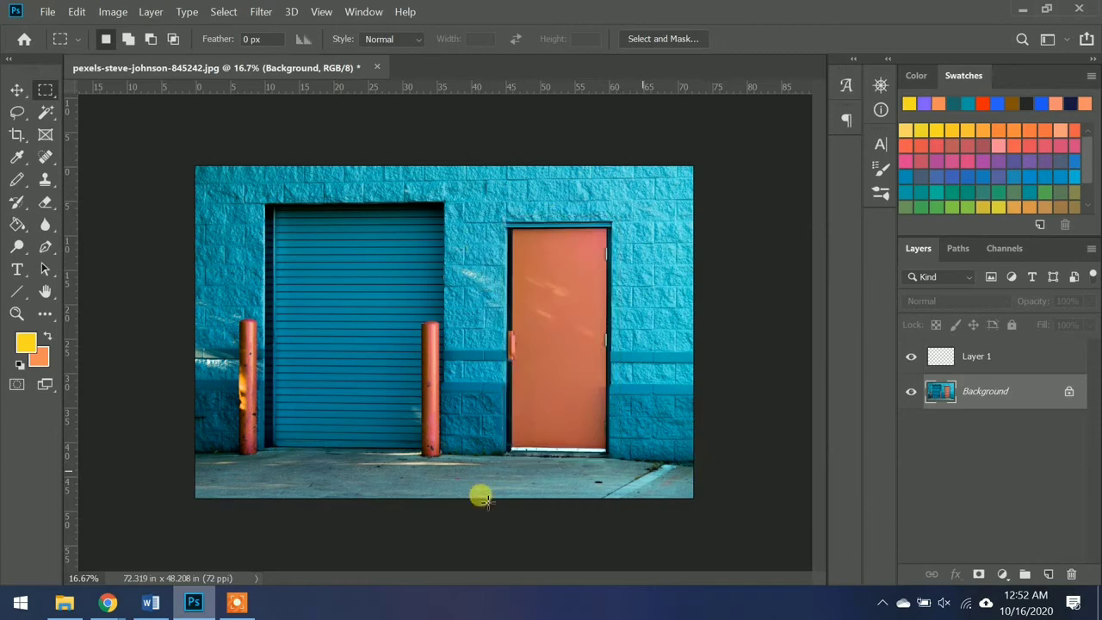
Step: Open the laptop-on-desk photo from the Downloads folder and select the small trophy with a tight rectangular marquee
click(69, 604)
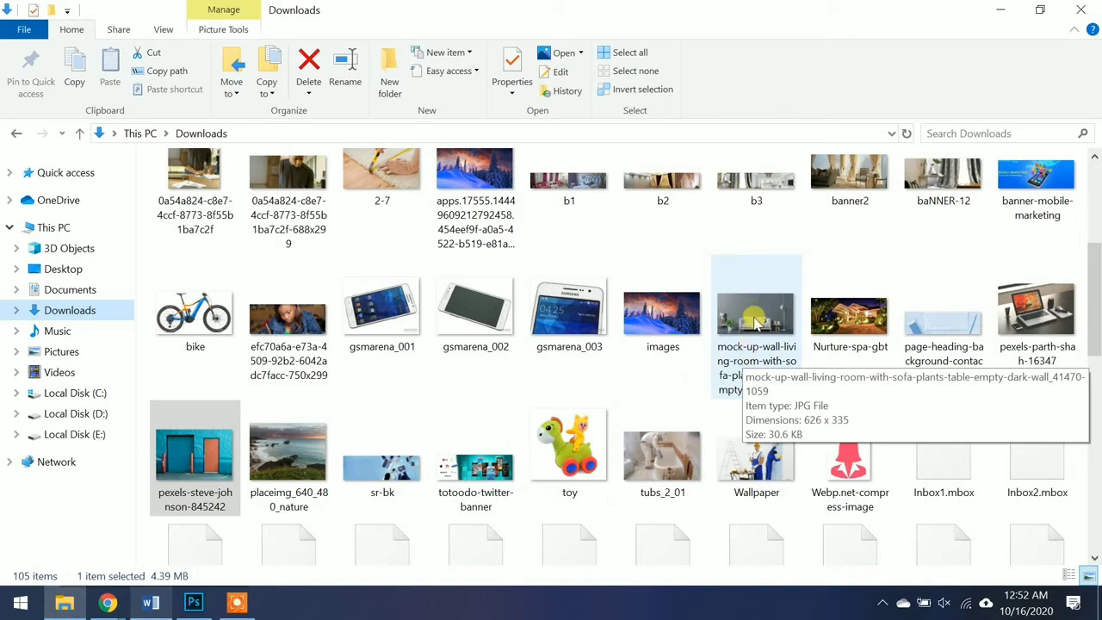
drag(1025, 320, 439, 48)
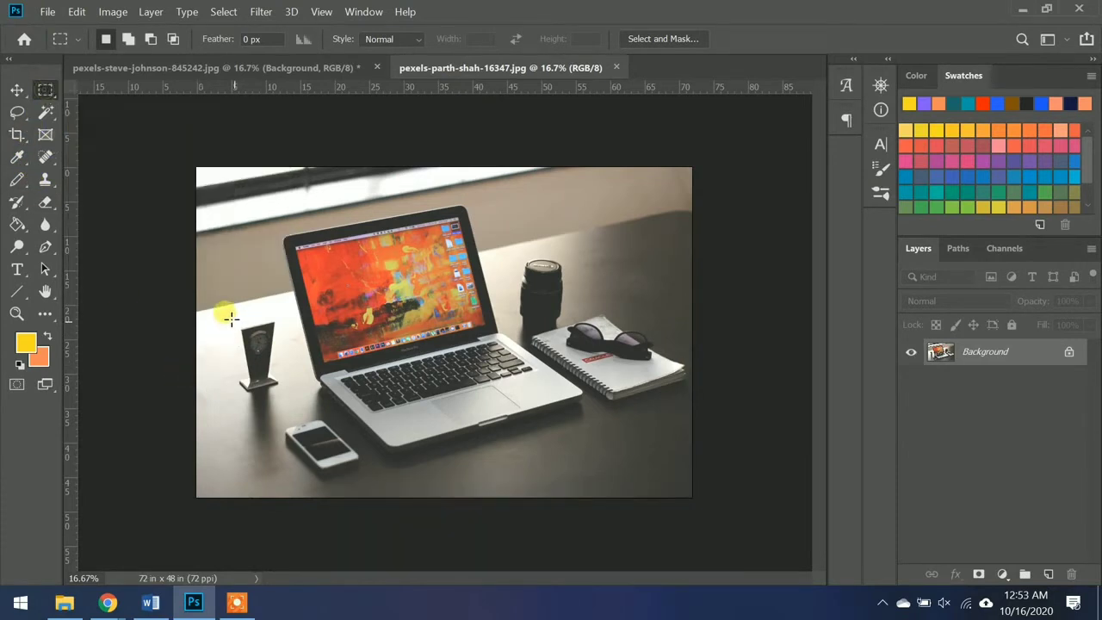
drag(233, 323, 277, 393)
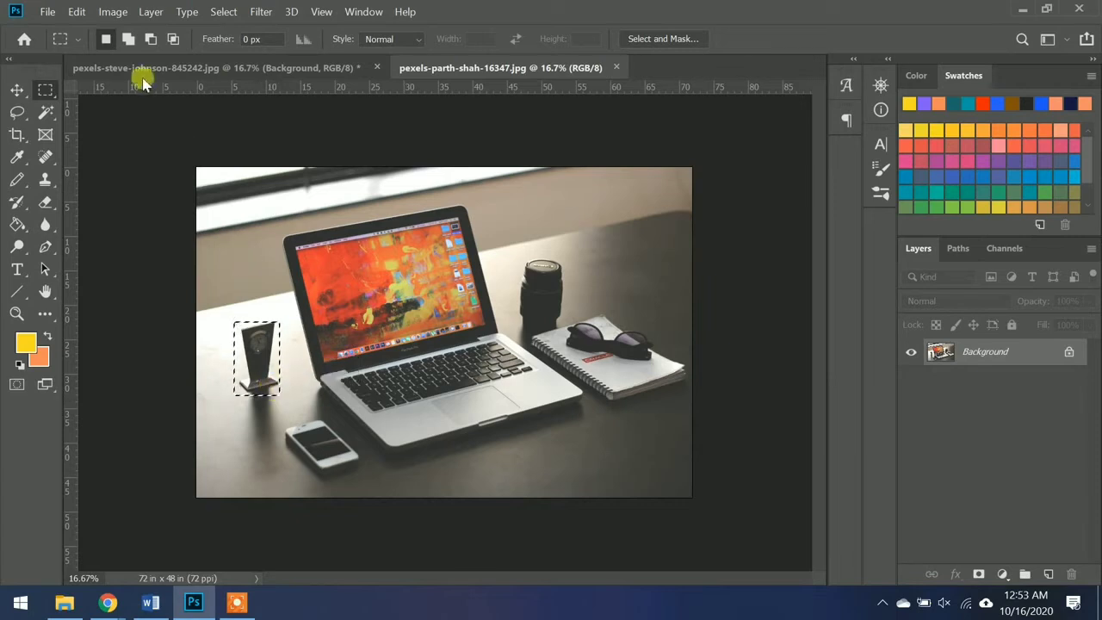
Step: Fill the tight trophy selection with Content-Aware, using Normal mode, 100% opacity and Color Adaptation
click(110, 19)
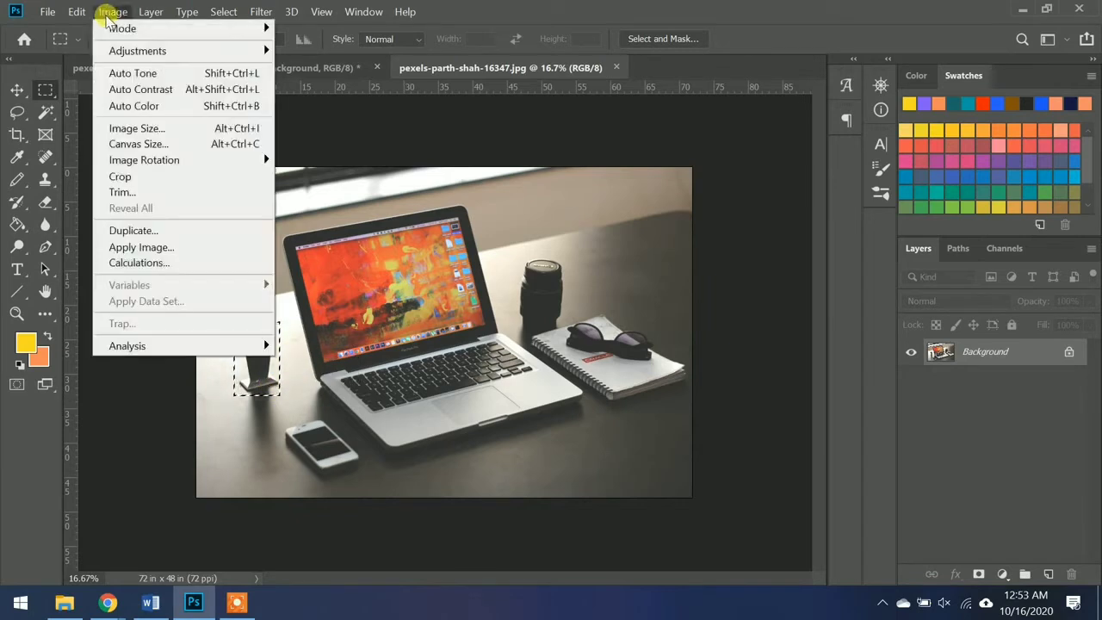
mouse_move(75, 12)
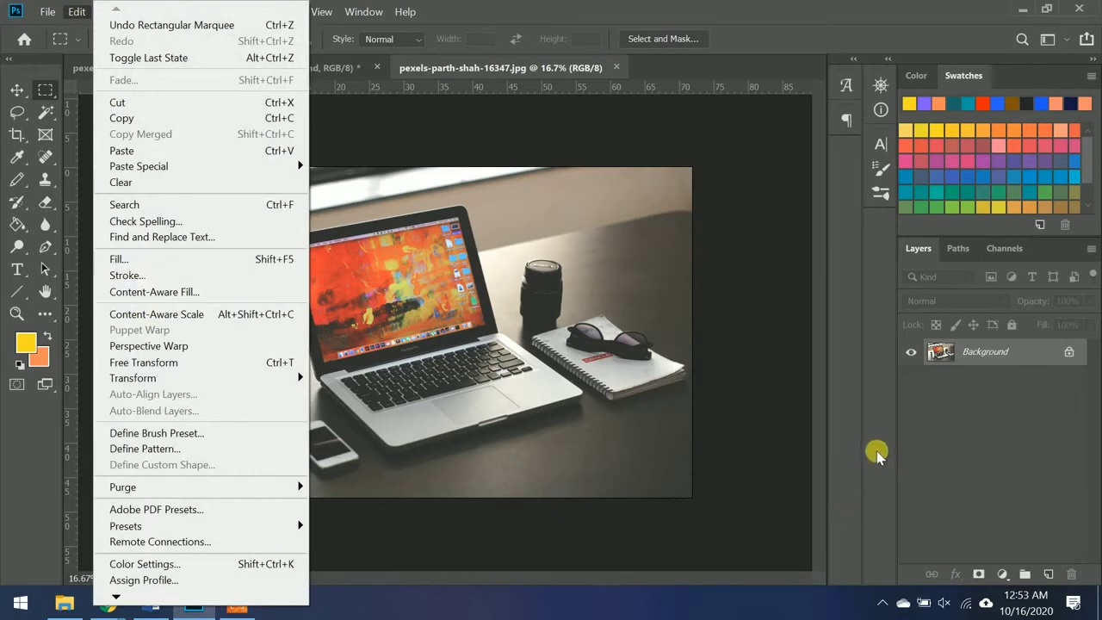
click(186, 260)
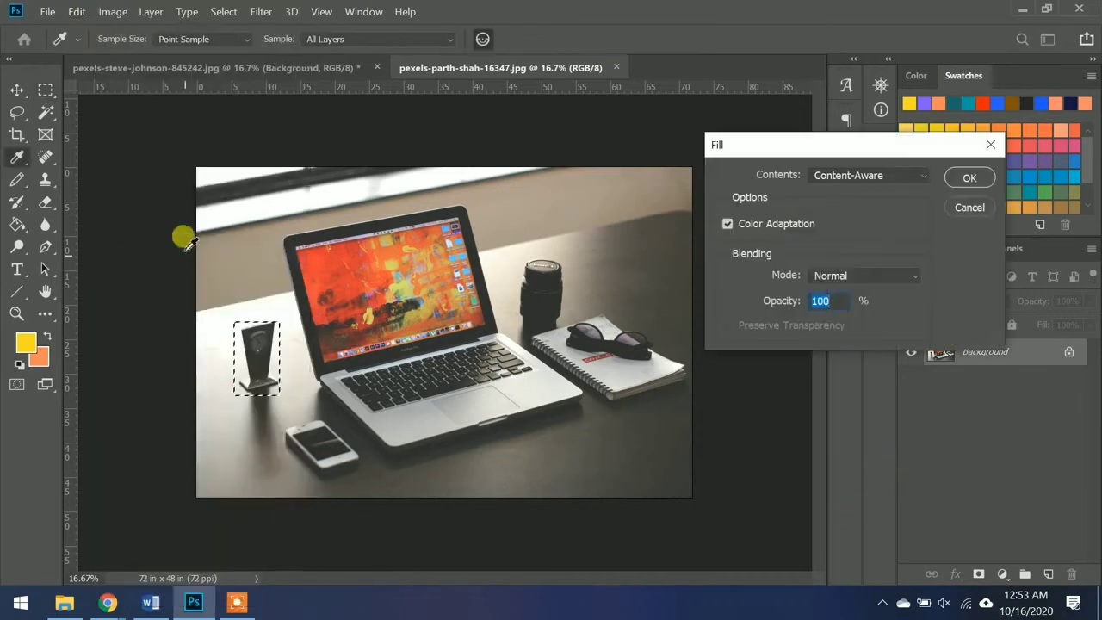
click(969, 176)
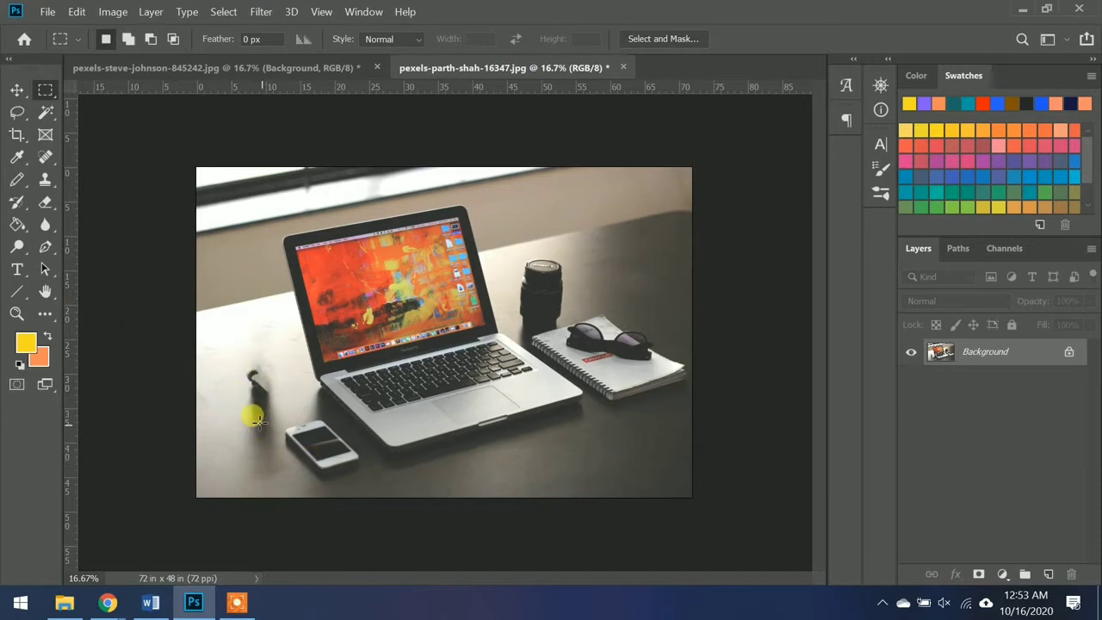
Step: Undo the trophy fill and replace the marquee with a taller one that also covers the trophy's reflection on the desk
key(ctrl+z)
key(ctrl+z)
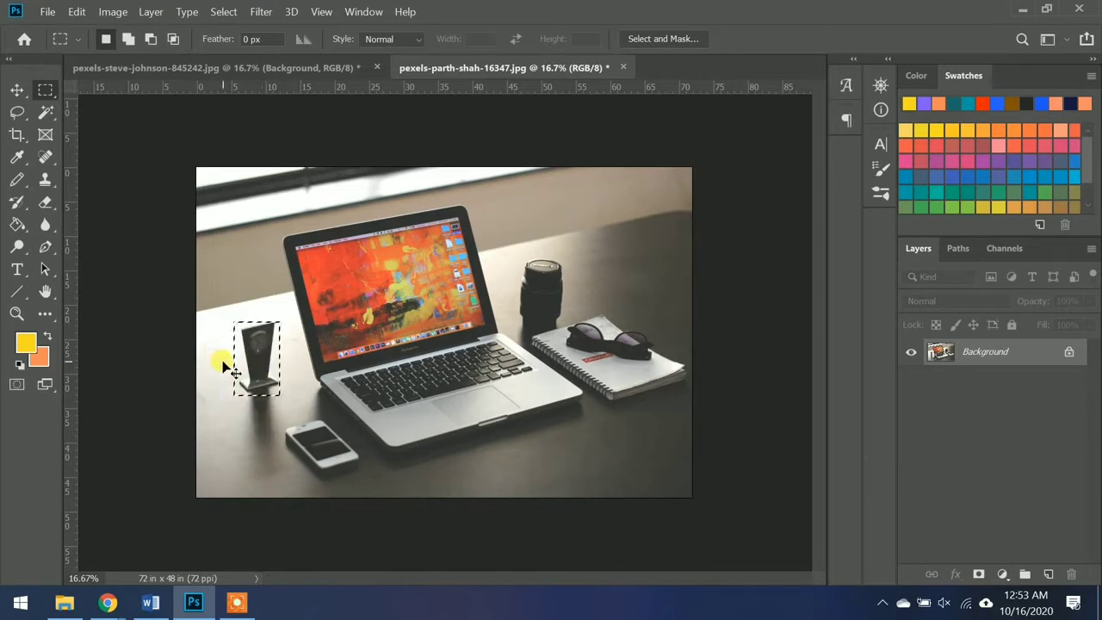
click(233, 323)
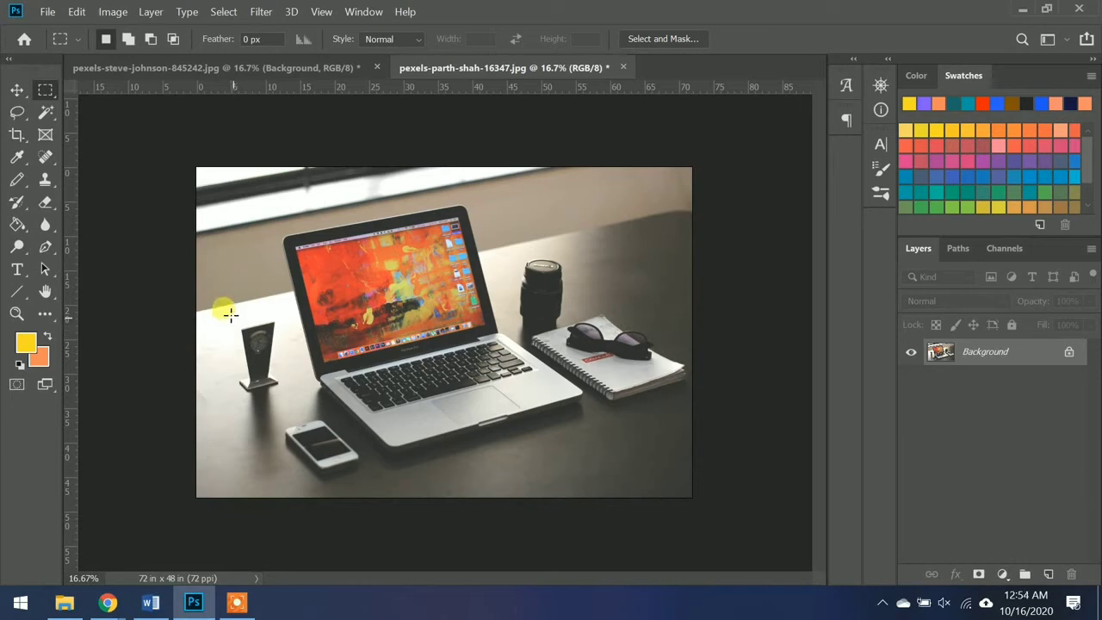
drag(231, 320, 278, 476)
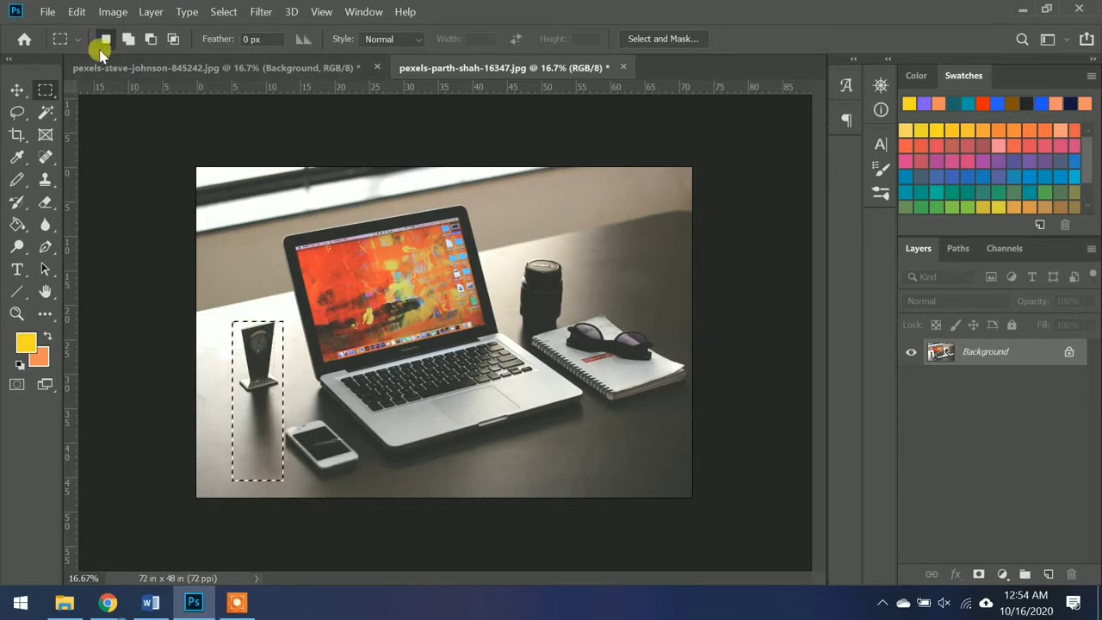
Step: Fill the taller trophy-and-reflection selection with Content-Aware at Normal mode, 100% opacity and Color Adaptation, and deselect
click(77, 12)
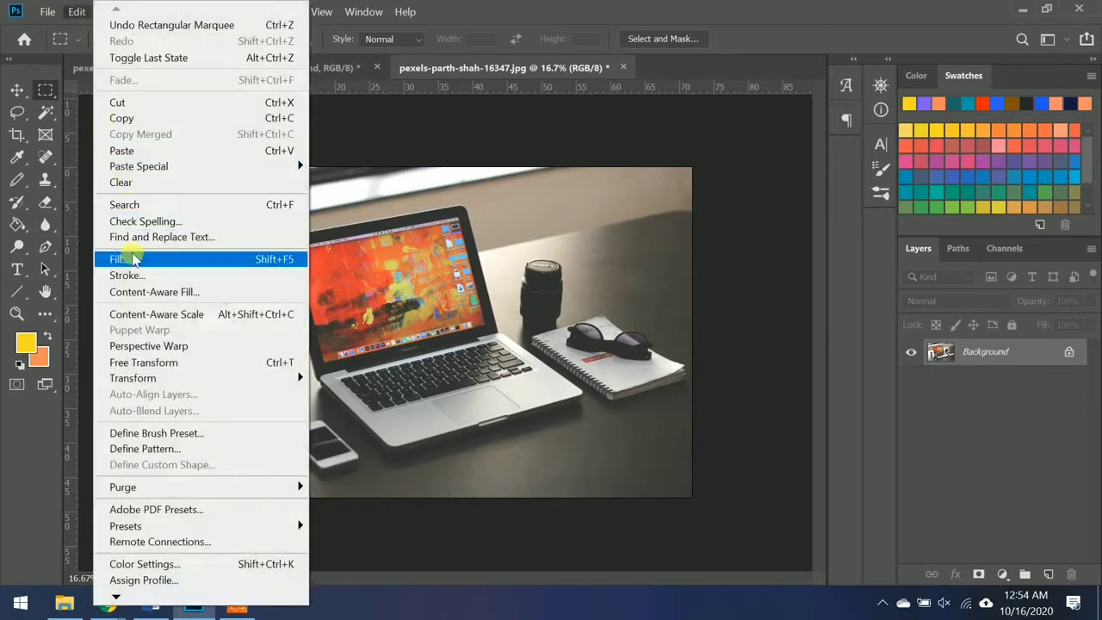
click(129, 259)
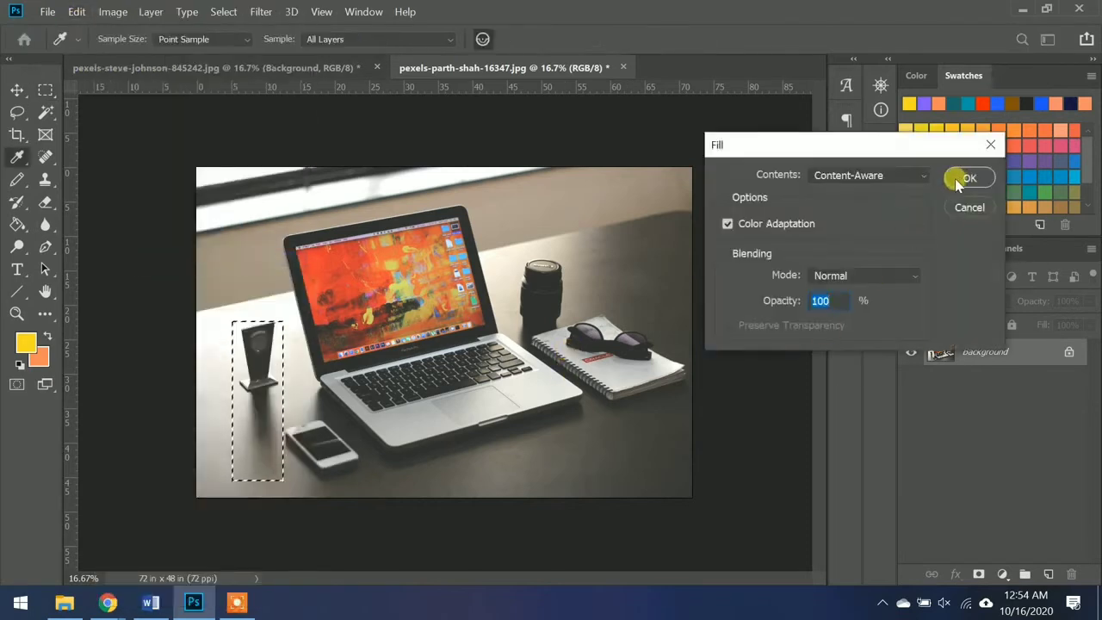
click(962, 182)
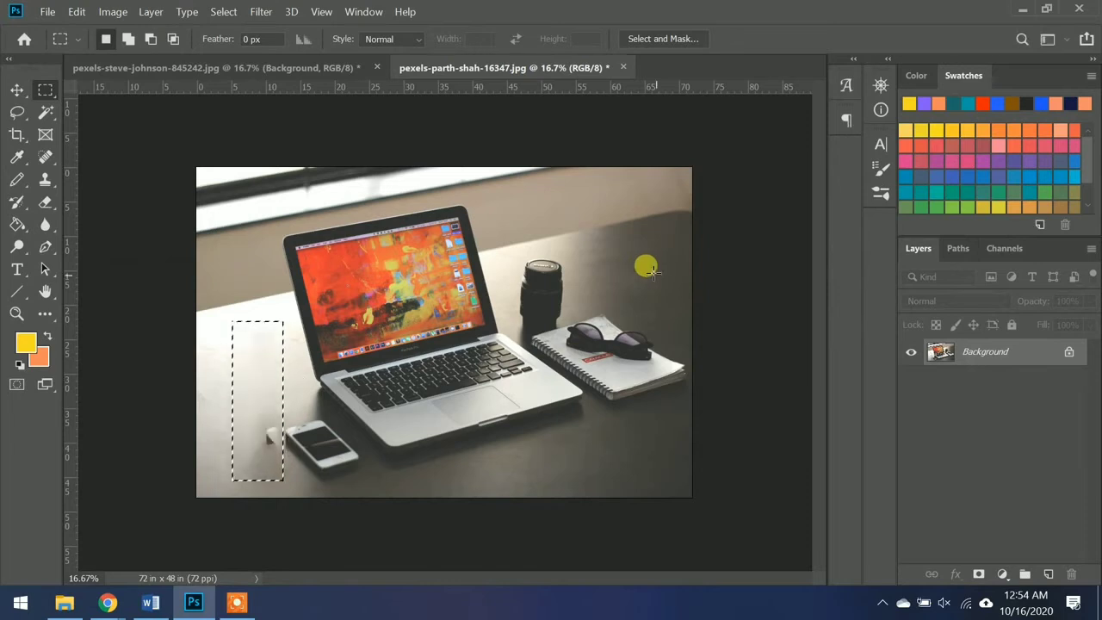
key(ctrl+d)
click(17, 245)
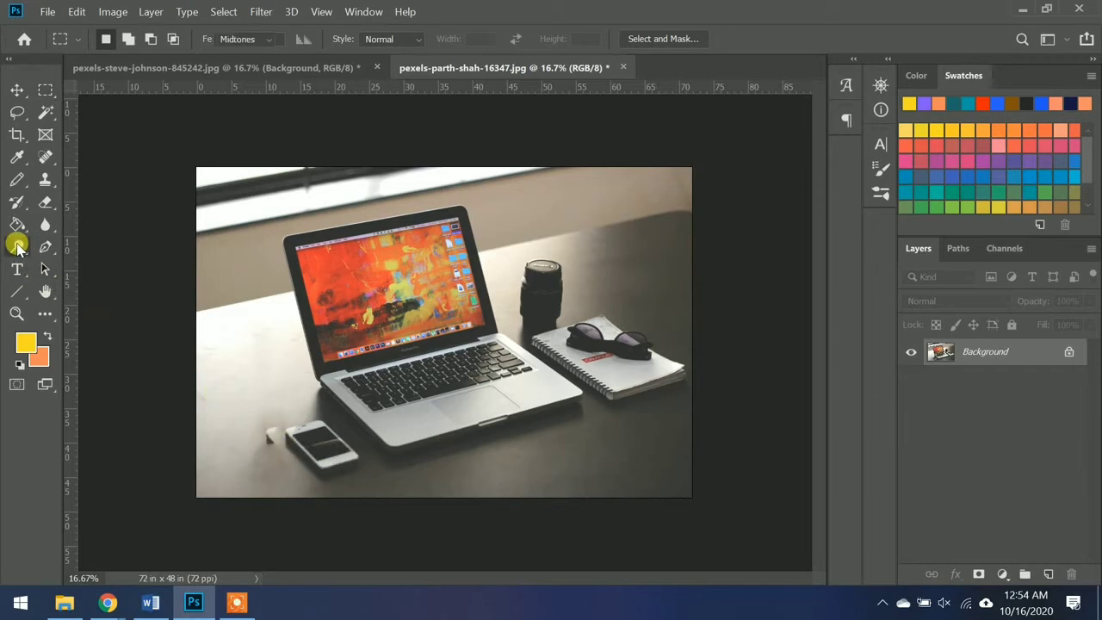
click(17, 246)
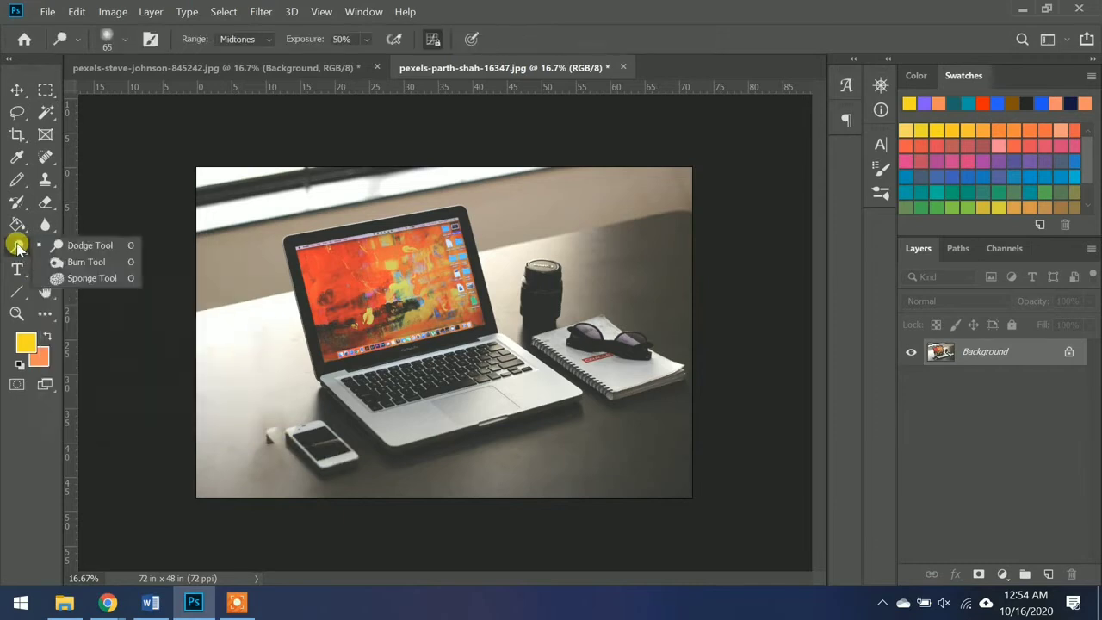
click(89, 261)
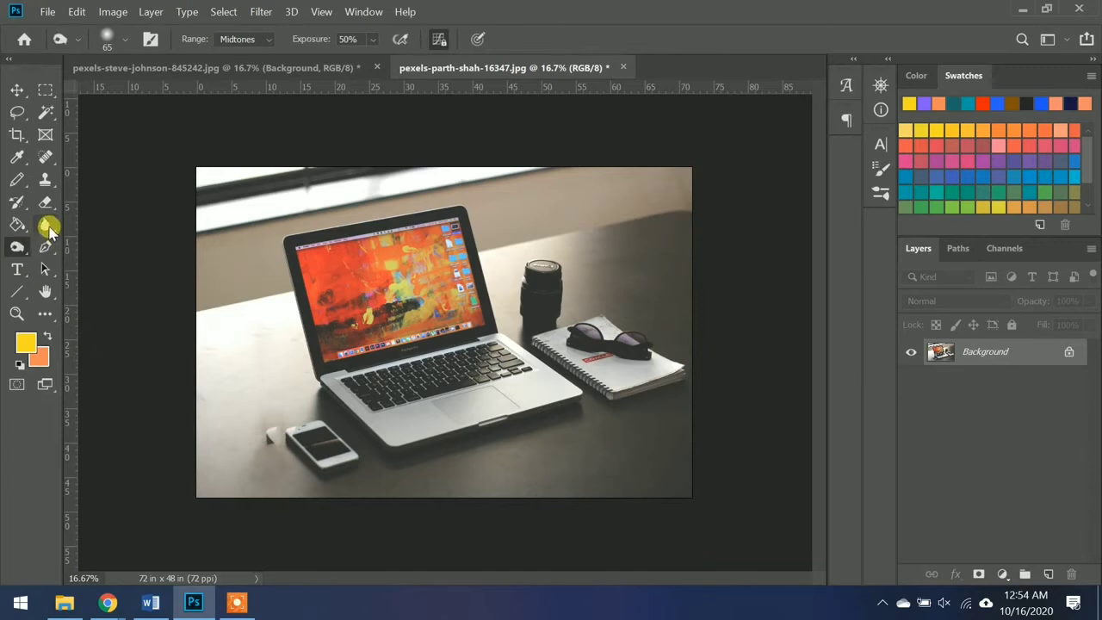
Step: Blur the leftover white spot beside the phone with the Blur tool, using a 78 px brush at 50% strength
click(46, 225)
click(114, 225)
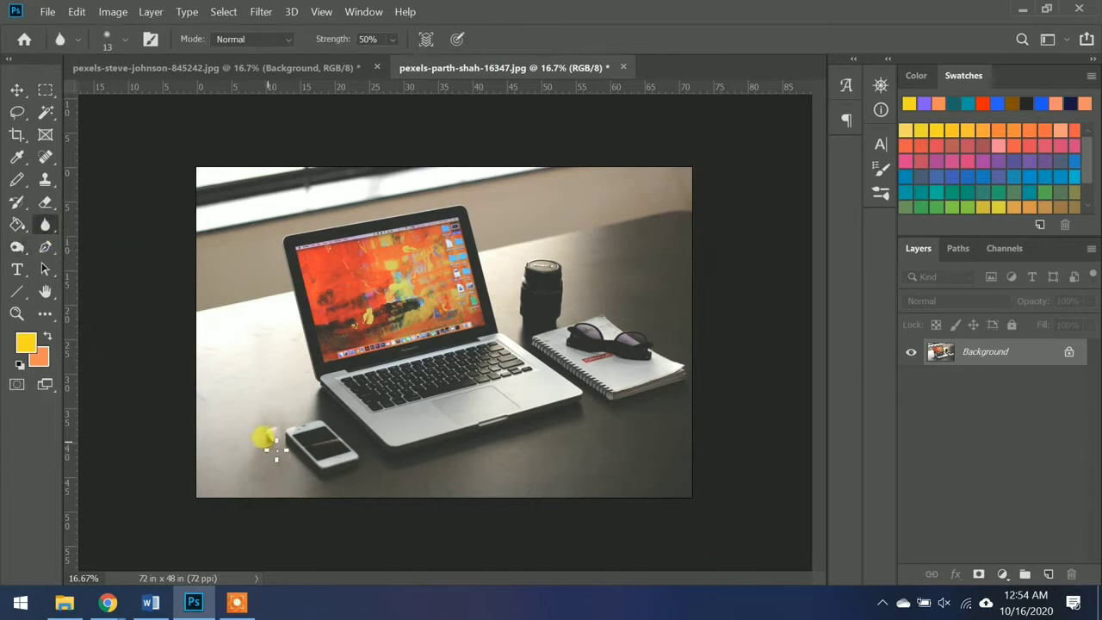
click(76, 39)
click(120, 39)
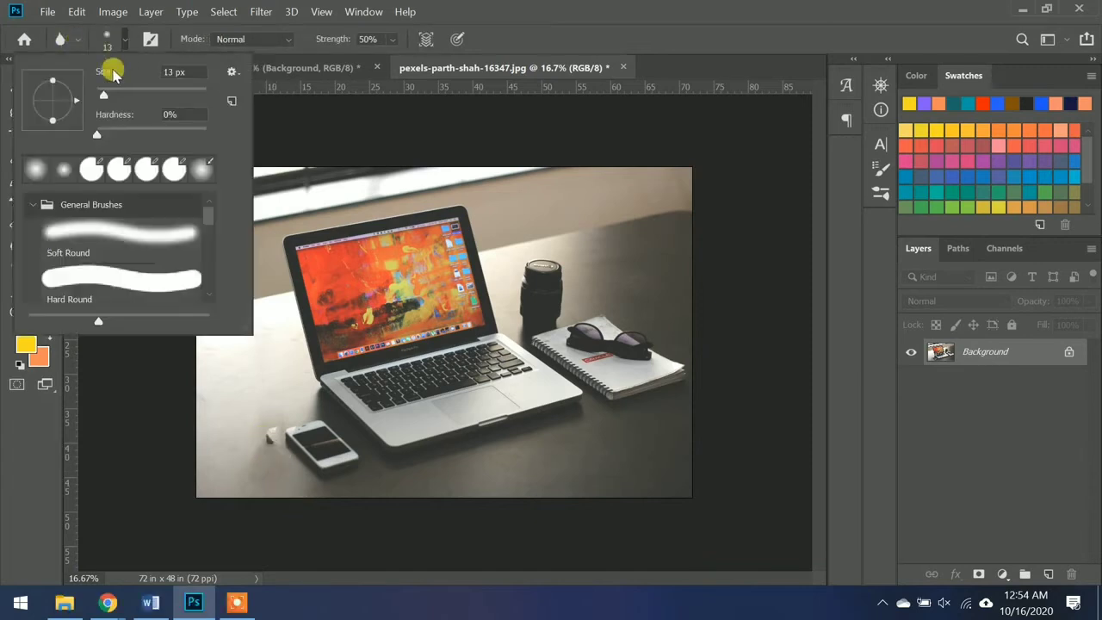
drag(103, 95, 122, 95)
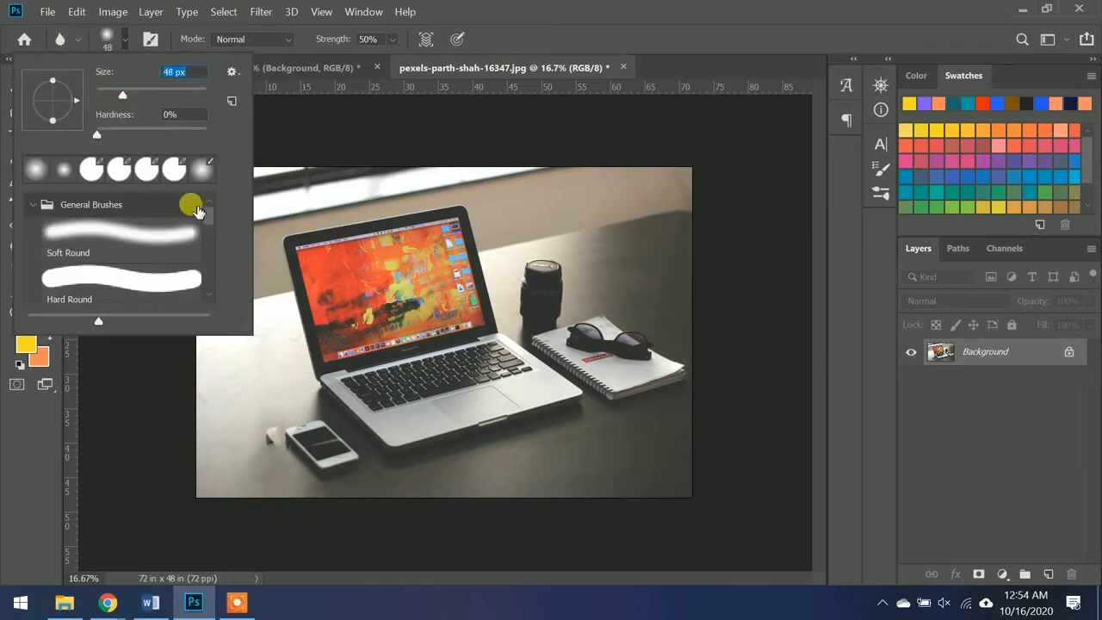
drag(123, 98, 140, 93)
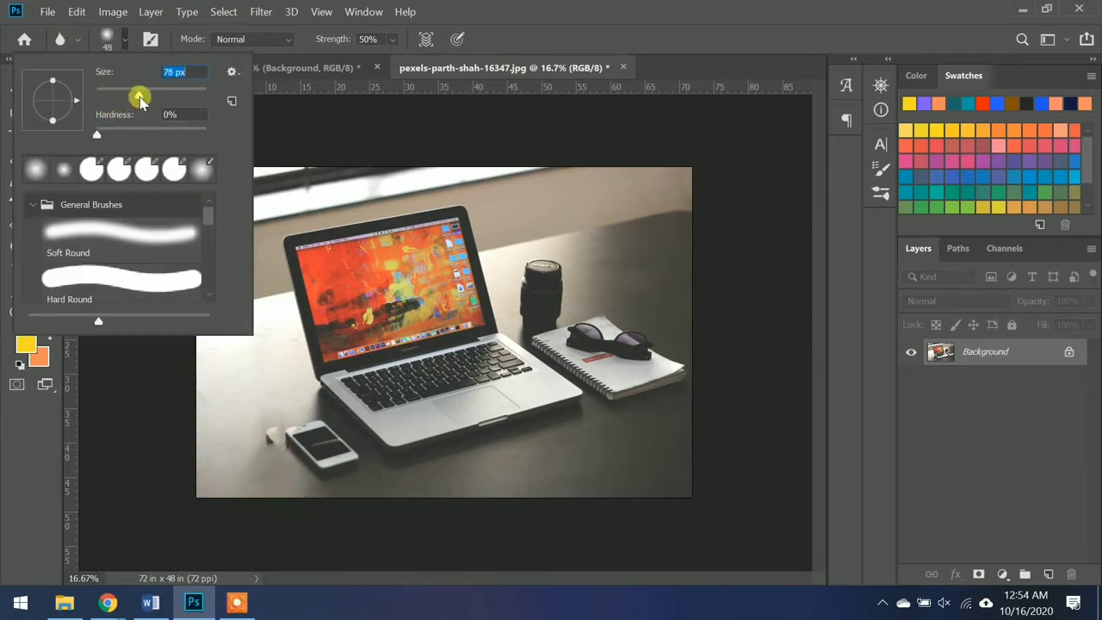
click(252, 465)
mouse_move(270, 442)
mouse_down()
mouse_move(266, 433)
mouse_move(282, 443)
mouse_up()
mouse_move(282, 442)
mouse_down()
mouse_move(283, 455)
mouse_move(284, 412)
mouse_move(280, 447)
mouse_up()
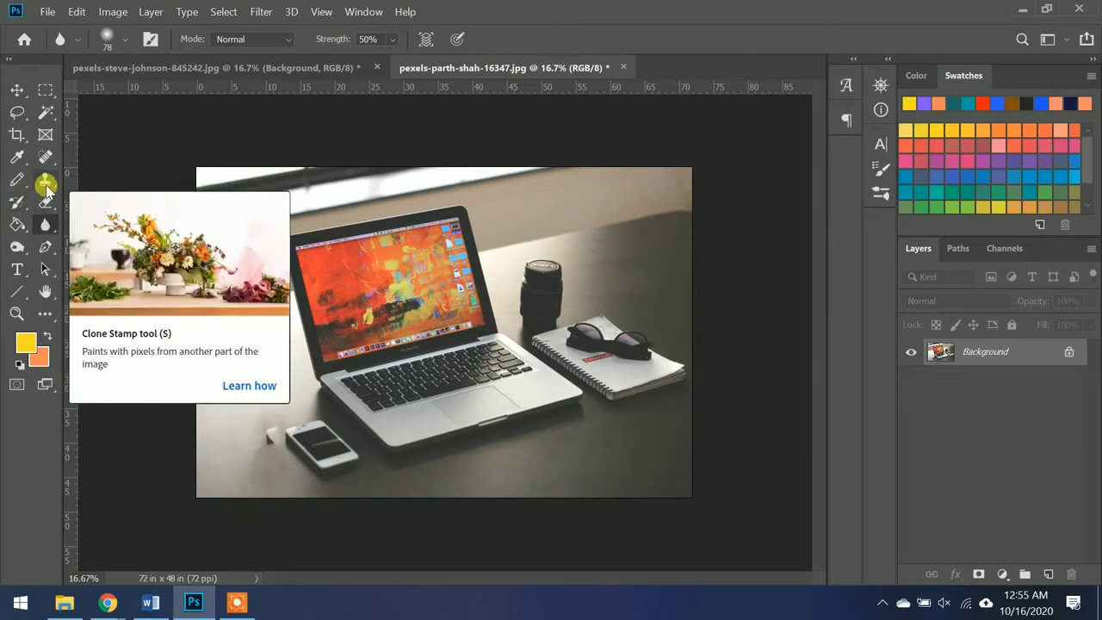
Step: Sample the clean desk surface with the Clone Stamp tool and paint over the leftover spot beside the phone, at 100% opacity
click(46, 186)
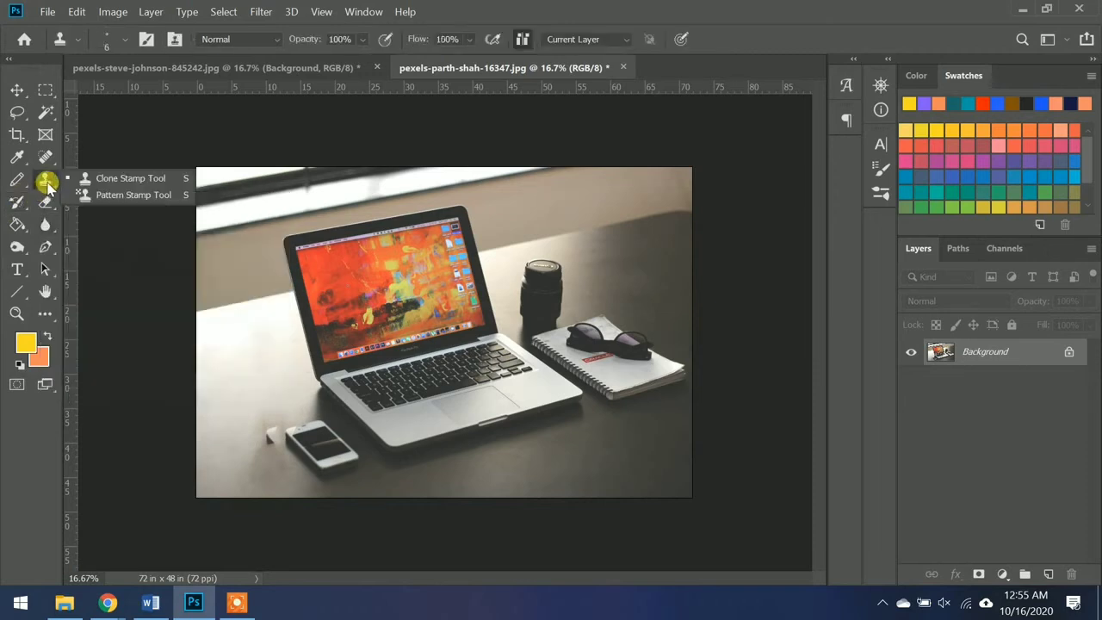
click(94, 179)
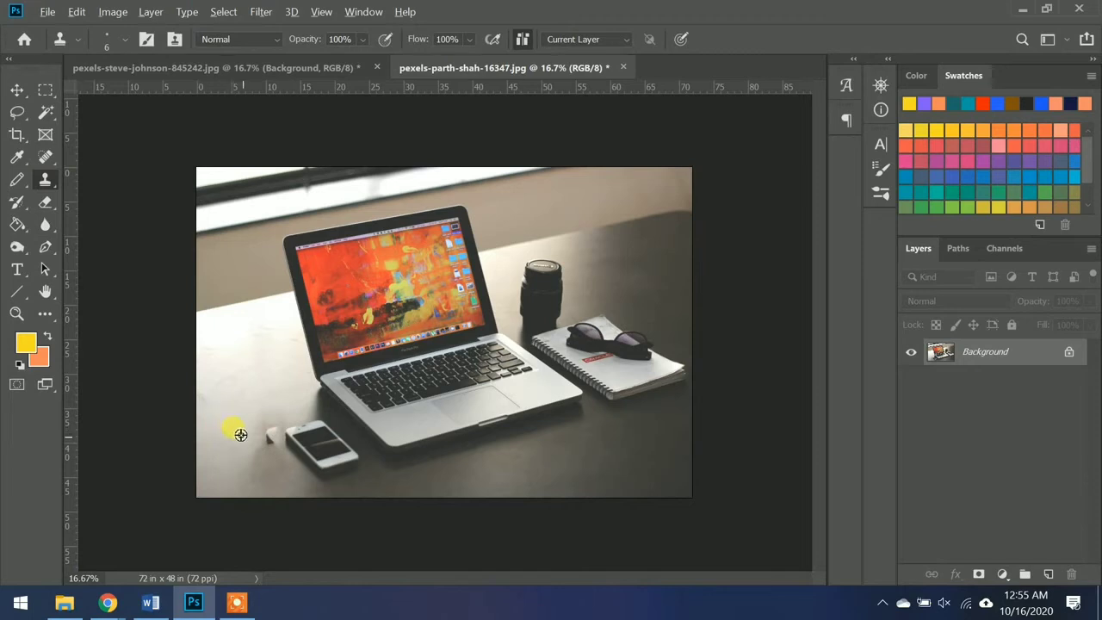
alt+click(240, 435)
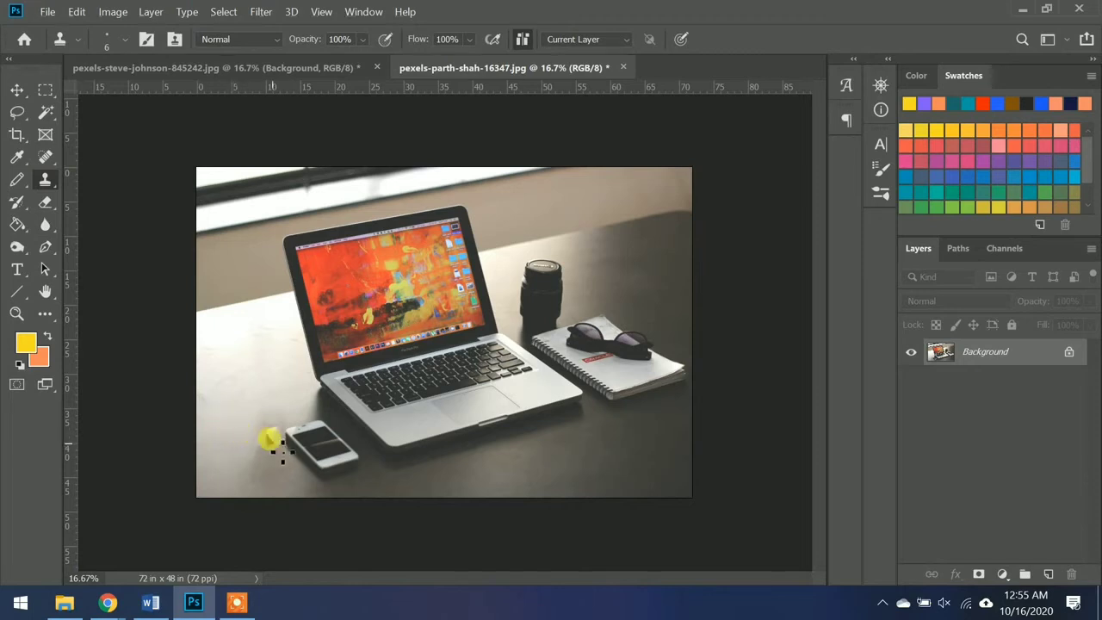
mouse_move(267, 439)
mouse_down()
mouse_move(263, 422)
mouse_move(266, 443)
mouse_move(263, 435)
mouse_up()
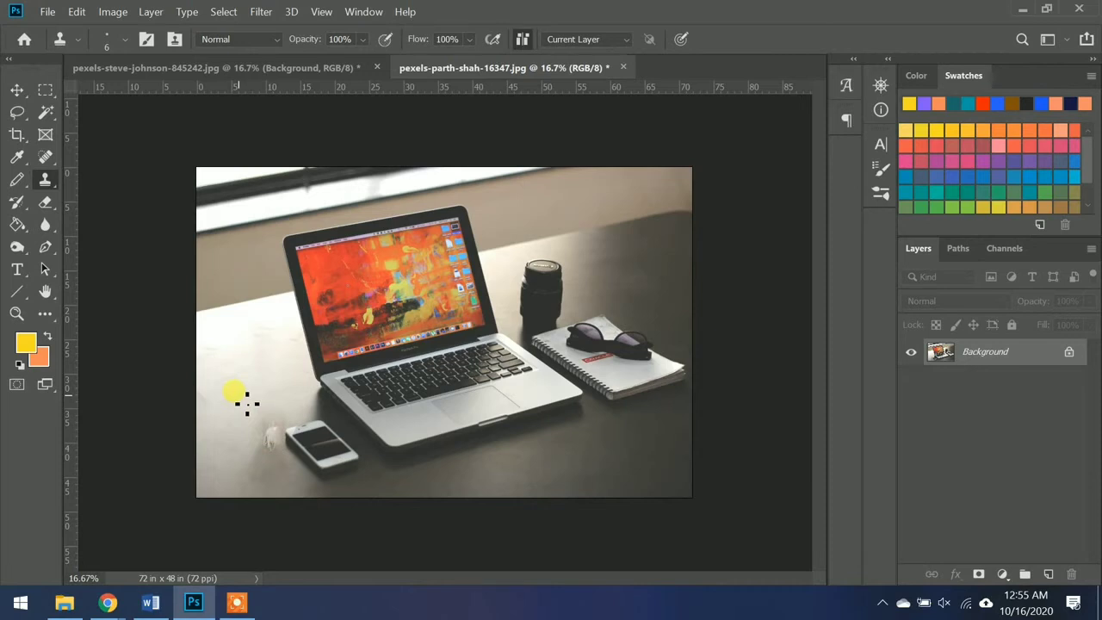
Step: Switch to the Topics document in Word, check the Edit>Fill and Content-aware items under Color Filling & Stroke, and return to Photoshop
click(154, 601)
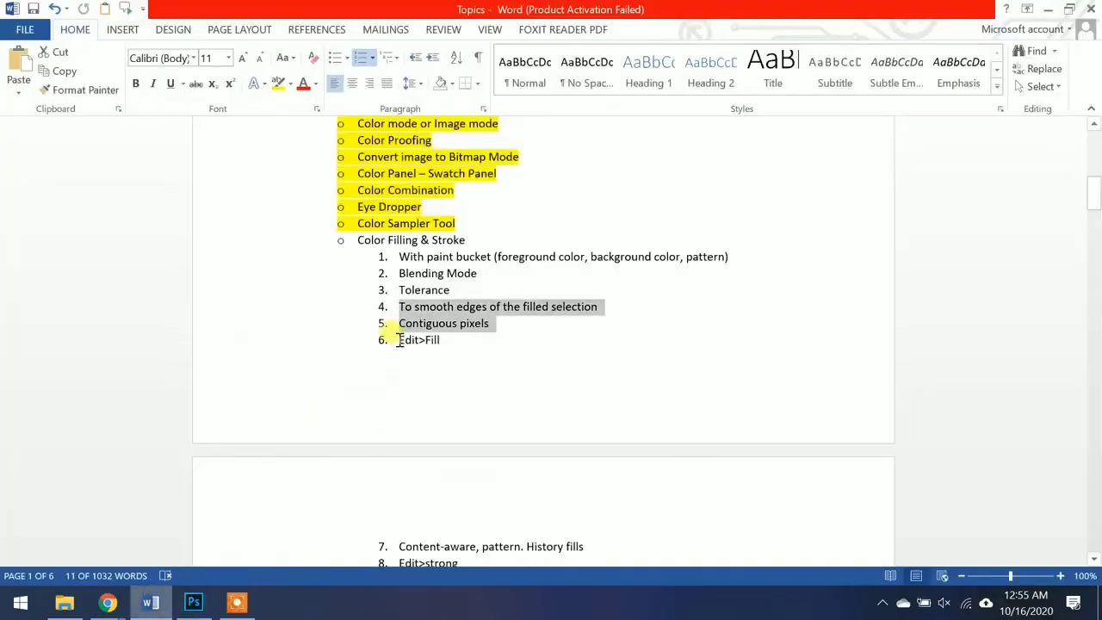
drag(398, 341, 450, 342)
key(Right)
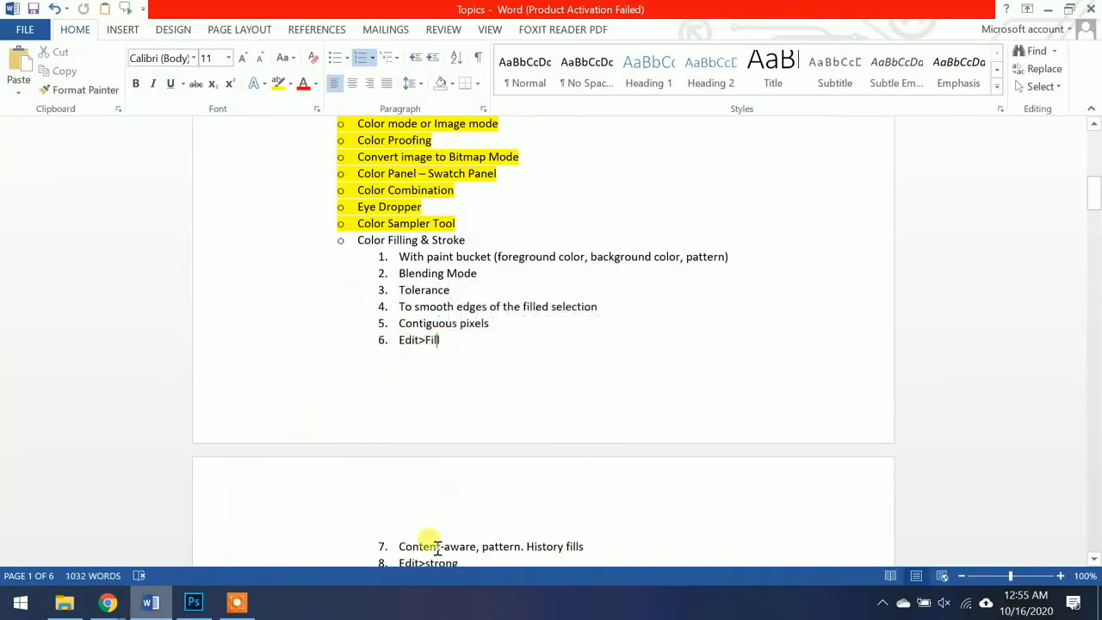
click(194, 602)
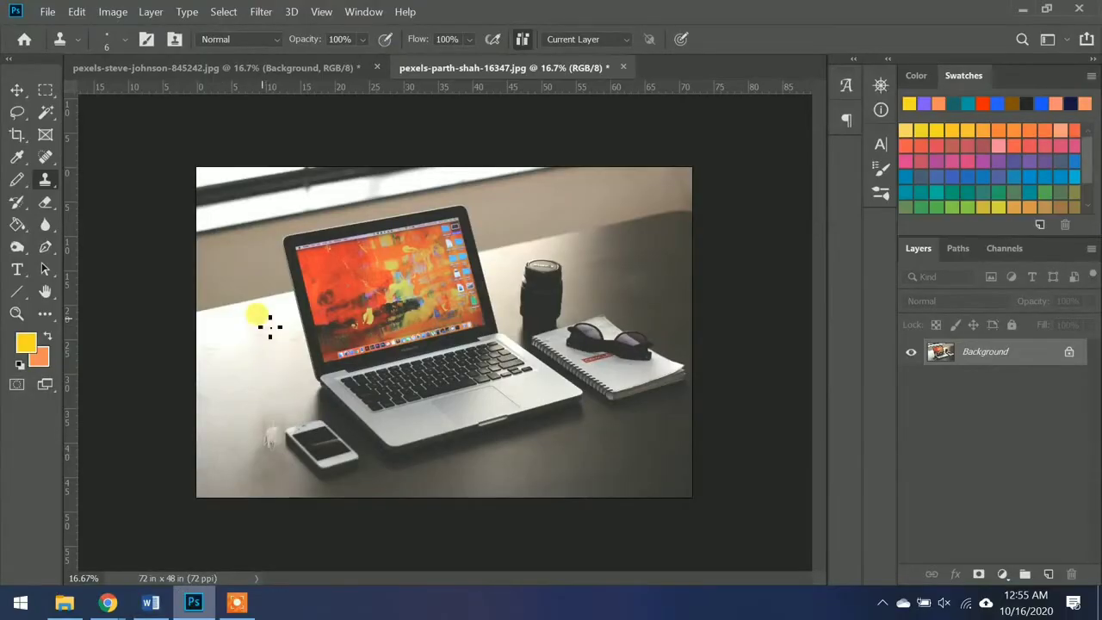
Step: Switch to pexels-steve-johnson-845242.jpg and draw a rectangular marquee selection around the orange door
click(290, 67)
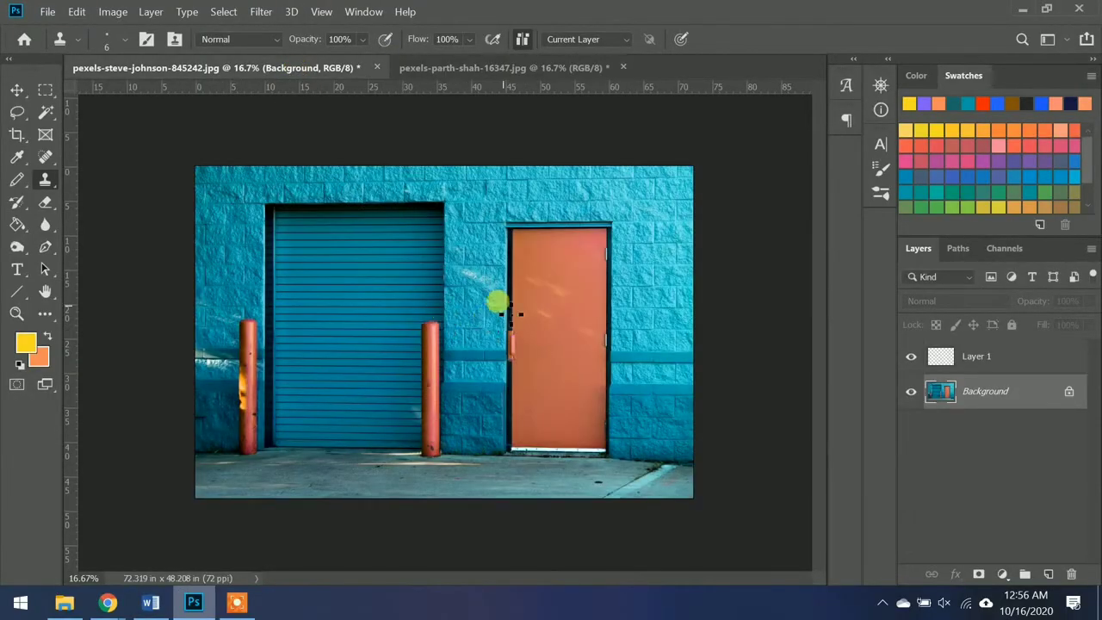
click(45, 91)
drag(510, 231, 607, 450)
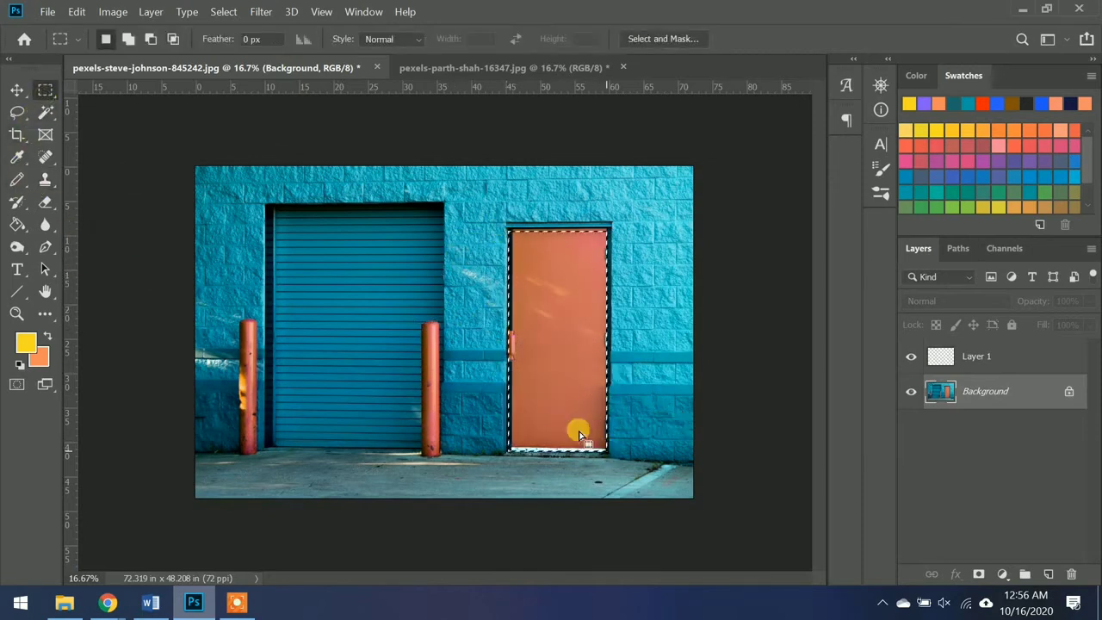
Step: Start a Fill on the door selection with Pattern contents and choose the cream, paper-like texture as the custom pattern
click(77, 12)
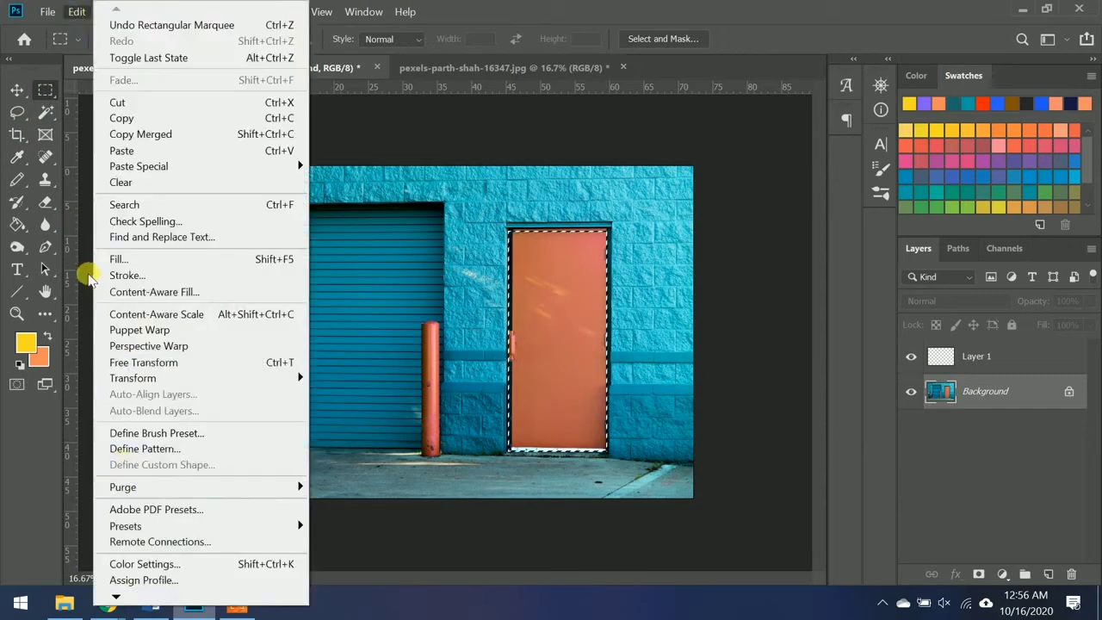
click(137, 258)
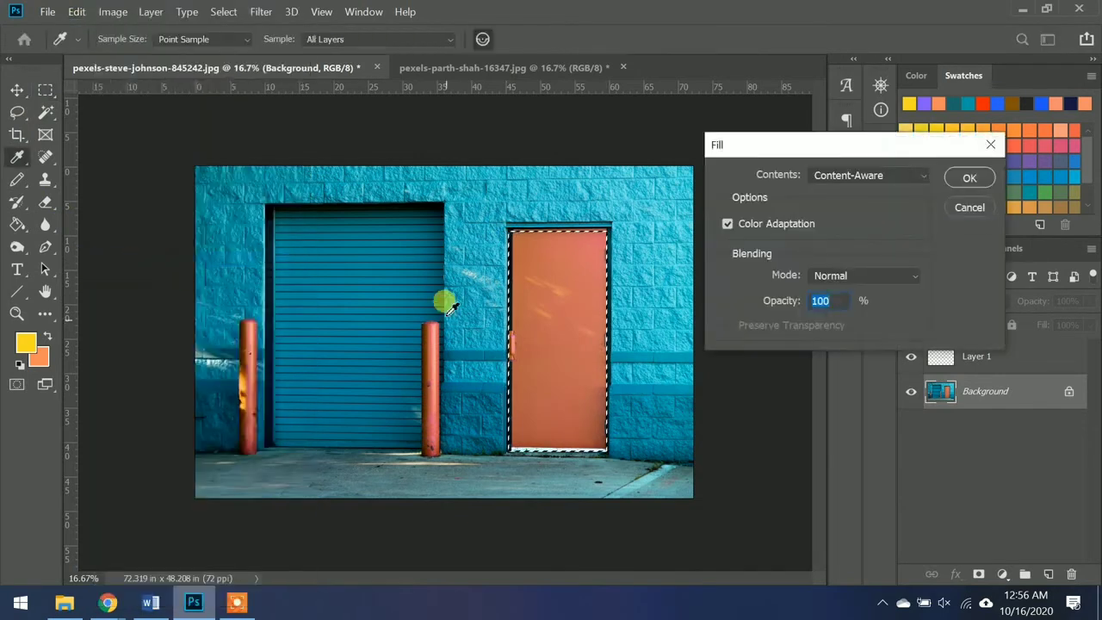
click(861, 175)
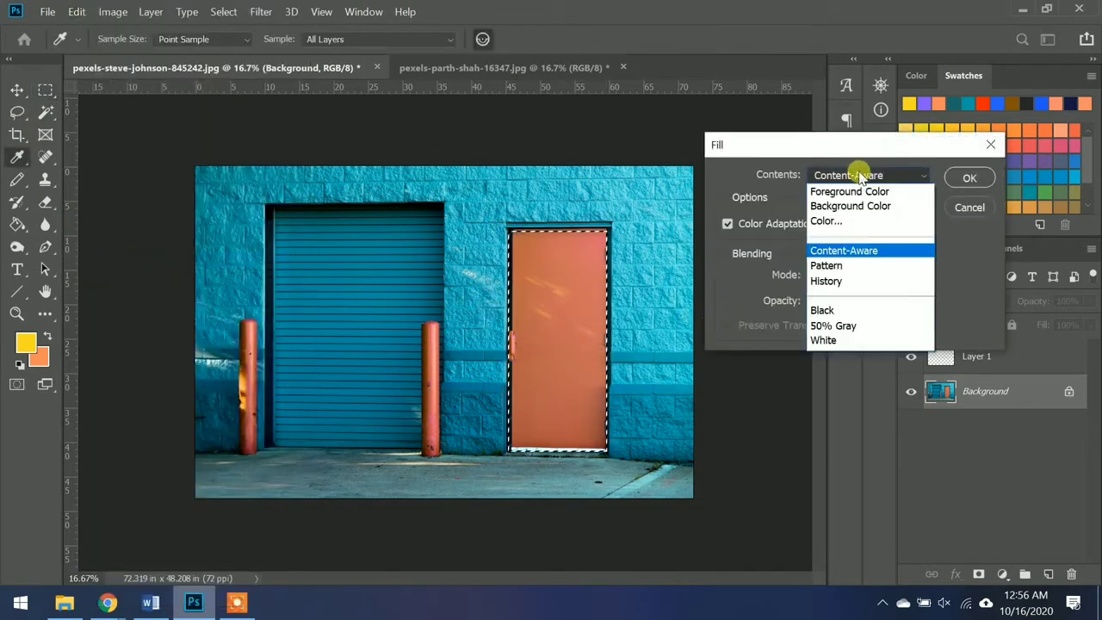
click(824, 265)
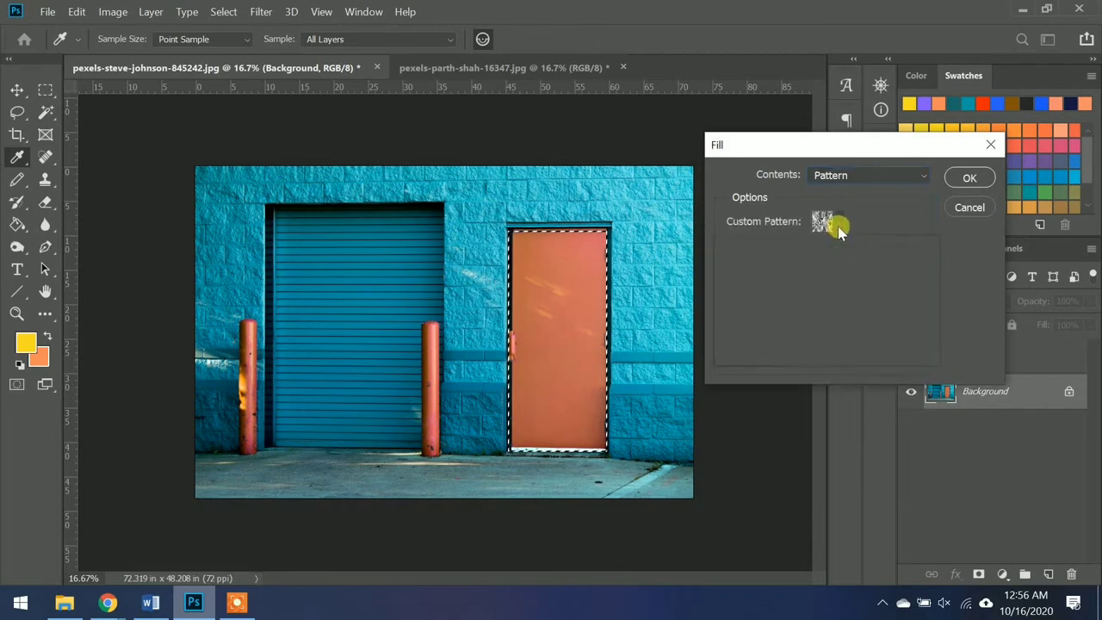
click(839, 224)
drag(898, 327, 896, 357)
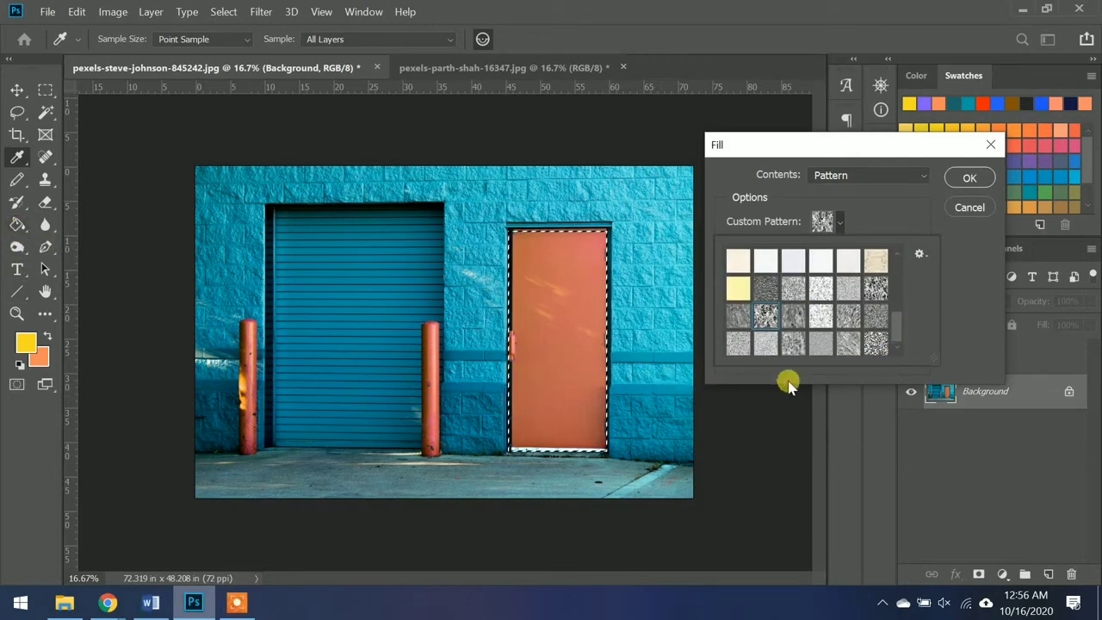
click(874, 260)
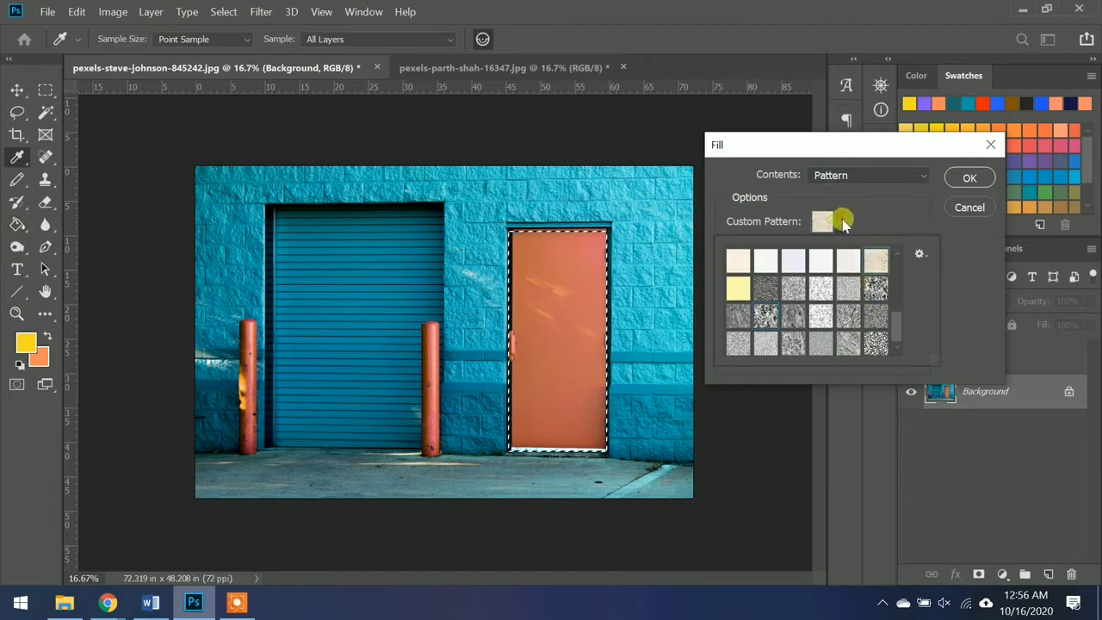
click(840, 222)
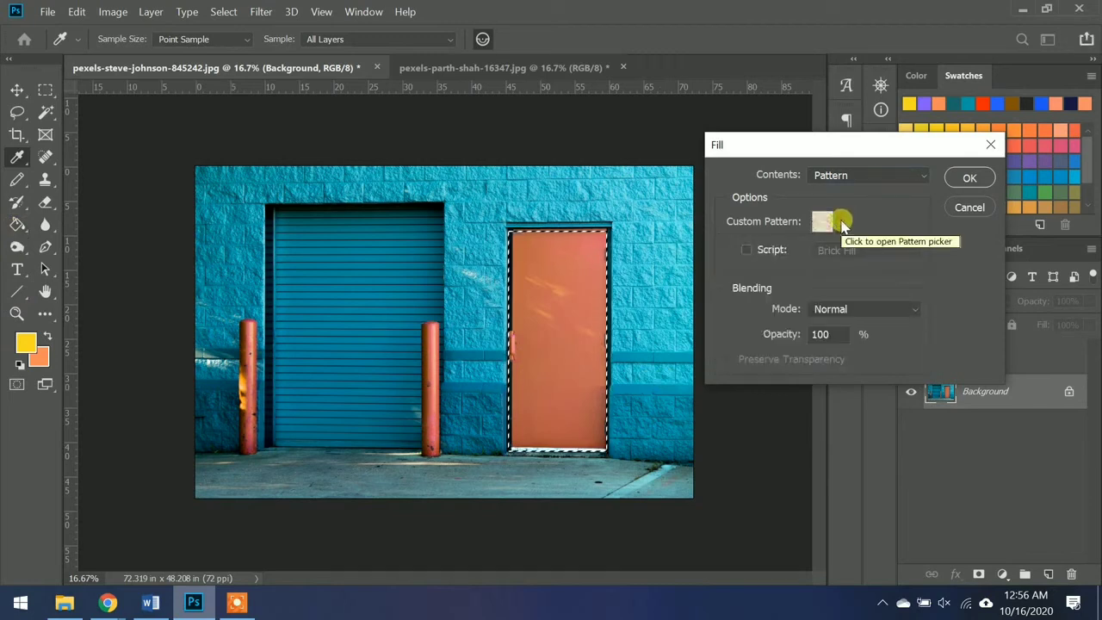
Step: Set the pattern fill's opacity to 50% in Normal mode and apply it to the door
click(797, 339)
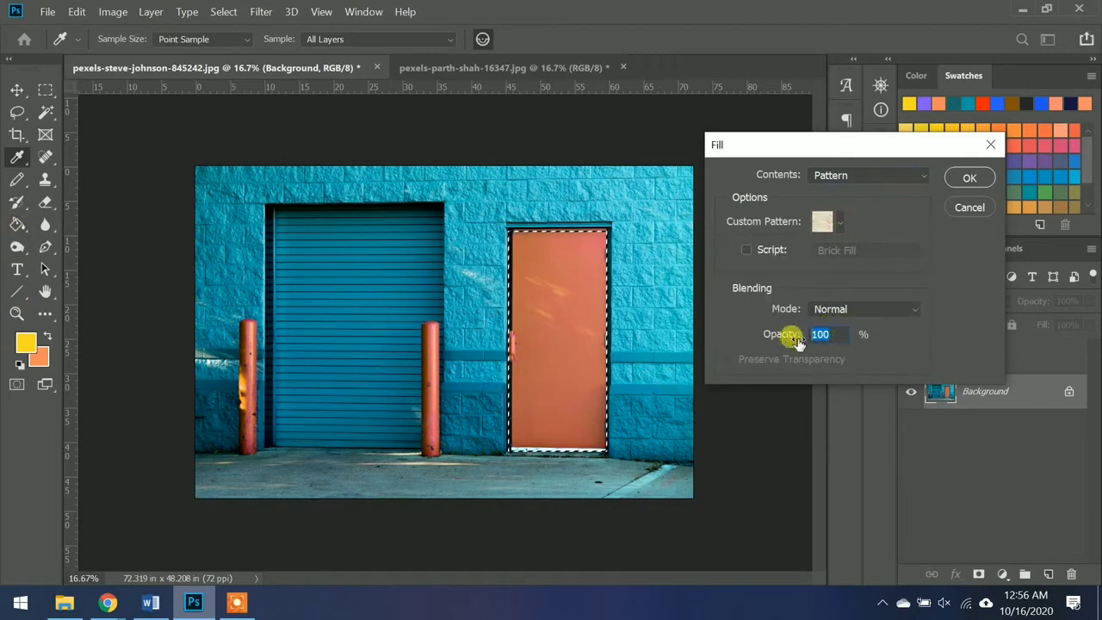
text(50)
key(Tab)
click(970, 177)
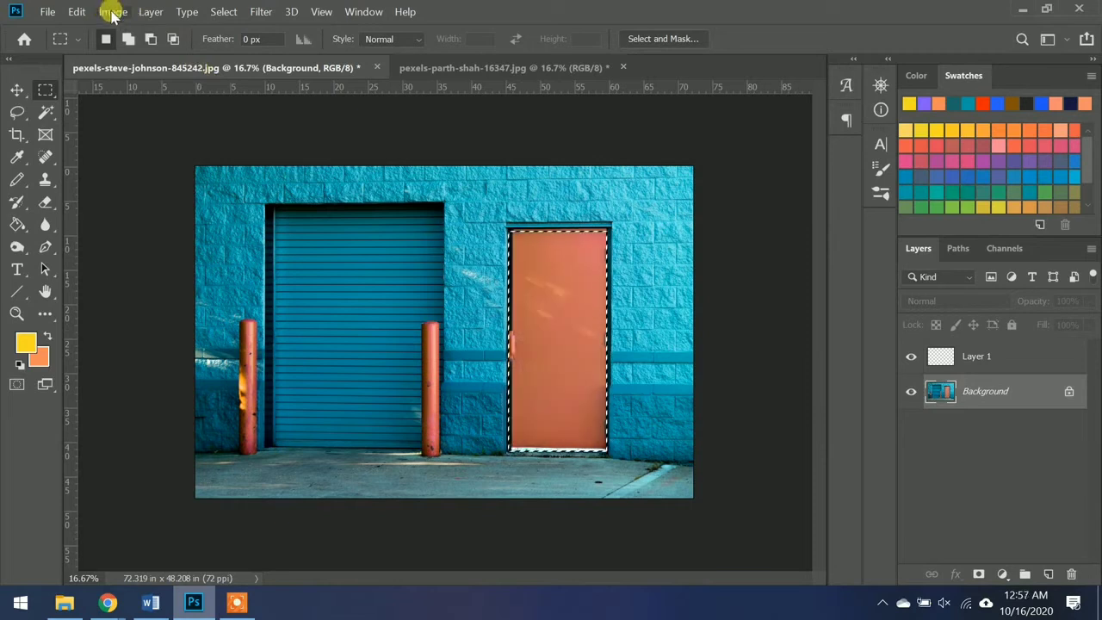
Step: Check the remaining Color Filling & Stroke items in the Topics document in Word, return to Photoshop and deselect the door
click(155, 604)
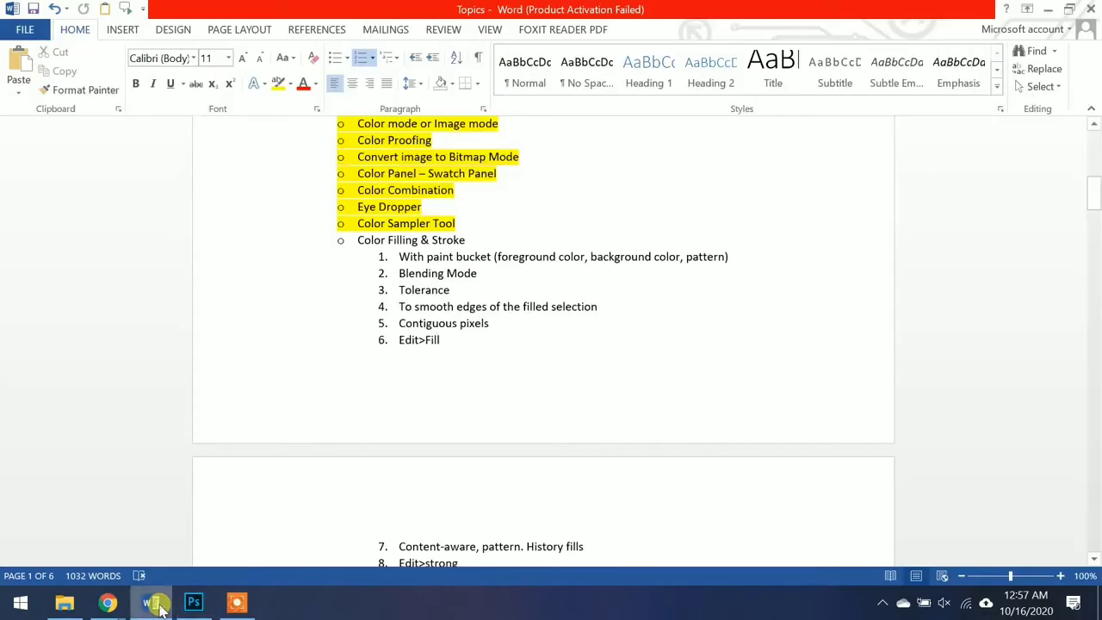
click(529, 558)
scroll(533, 555, down, 1)
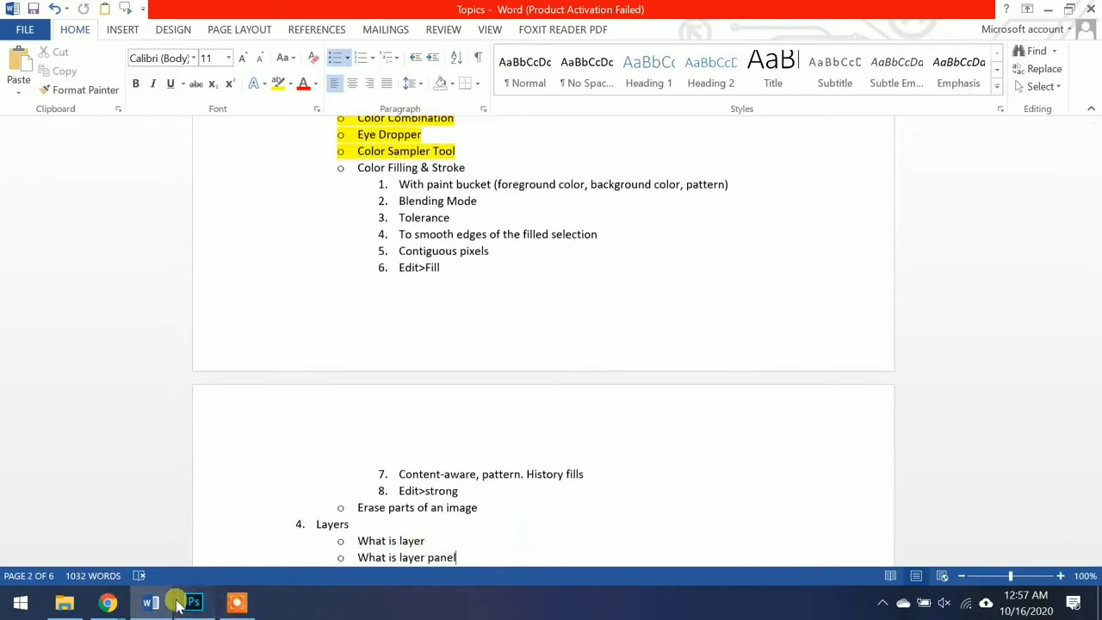
click(193, 603)
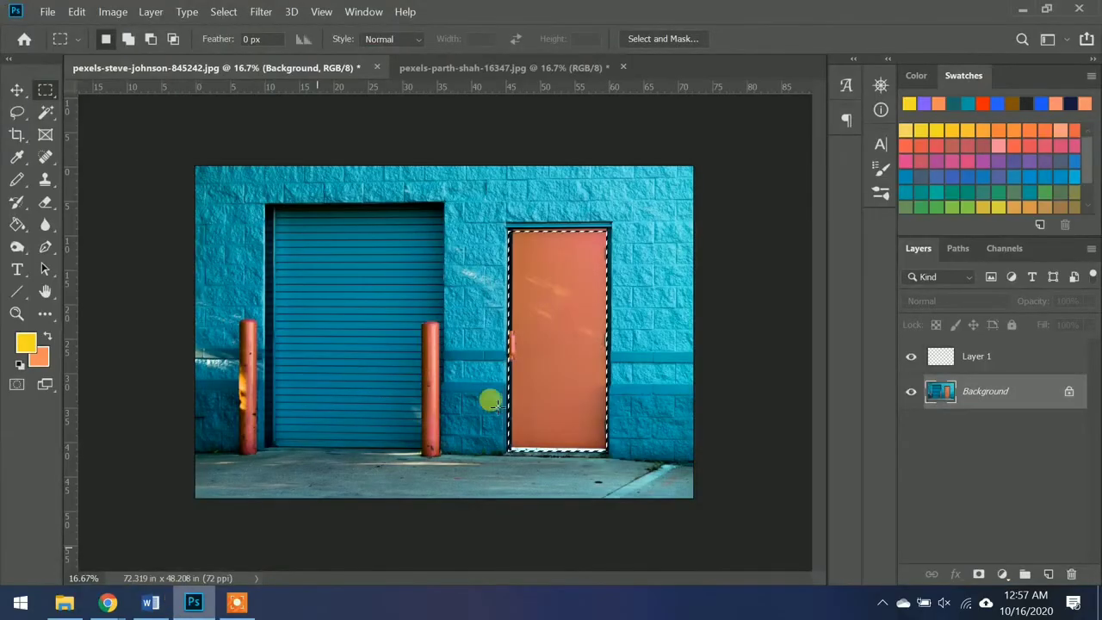
click(560, 313)
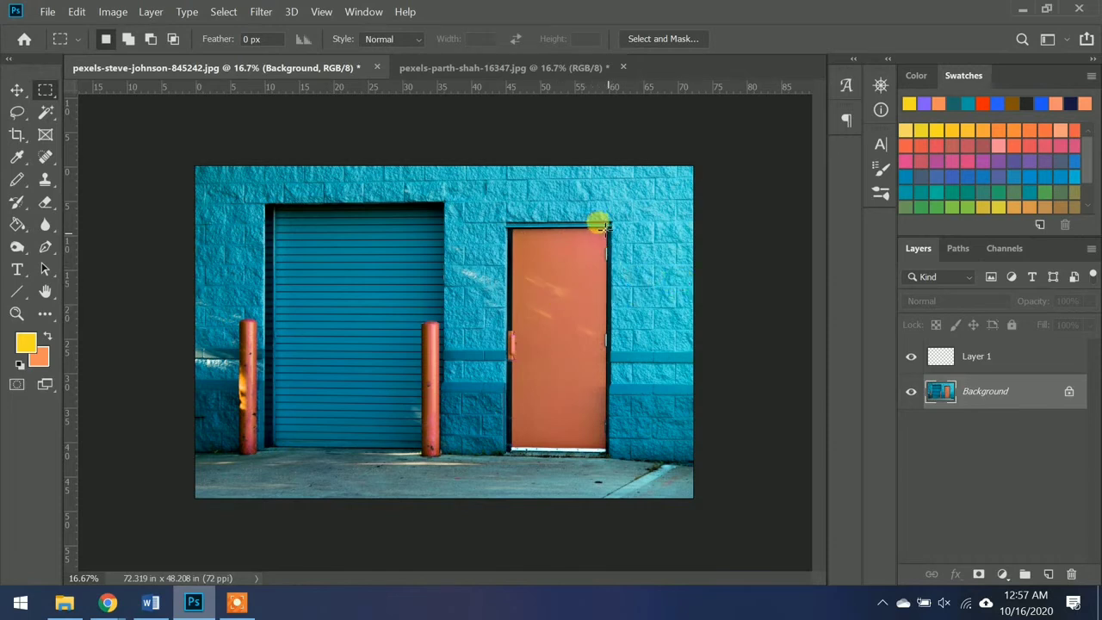
Step: In pexels-parth-shah-16347.jpg, add a new layer and draw a wide rectangular selection on the empty desk below the notebook
click(456, 68)
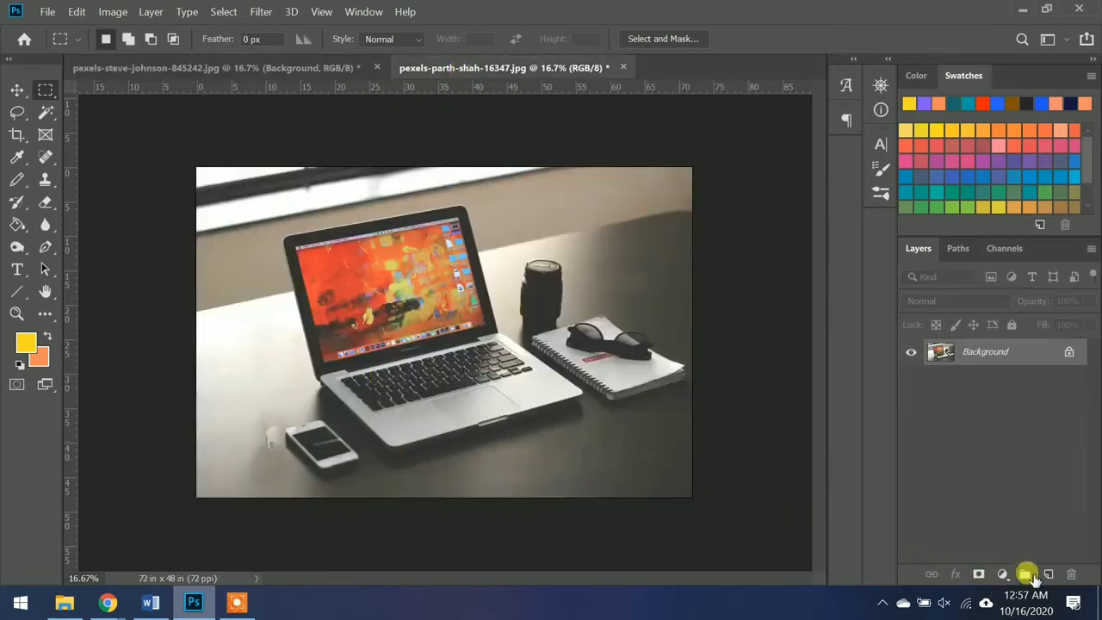
click(1046, 575)
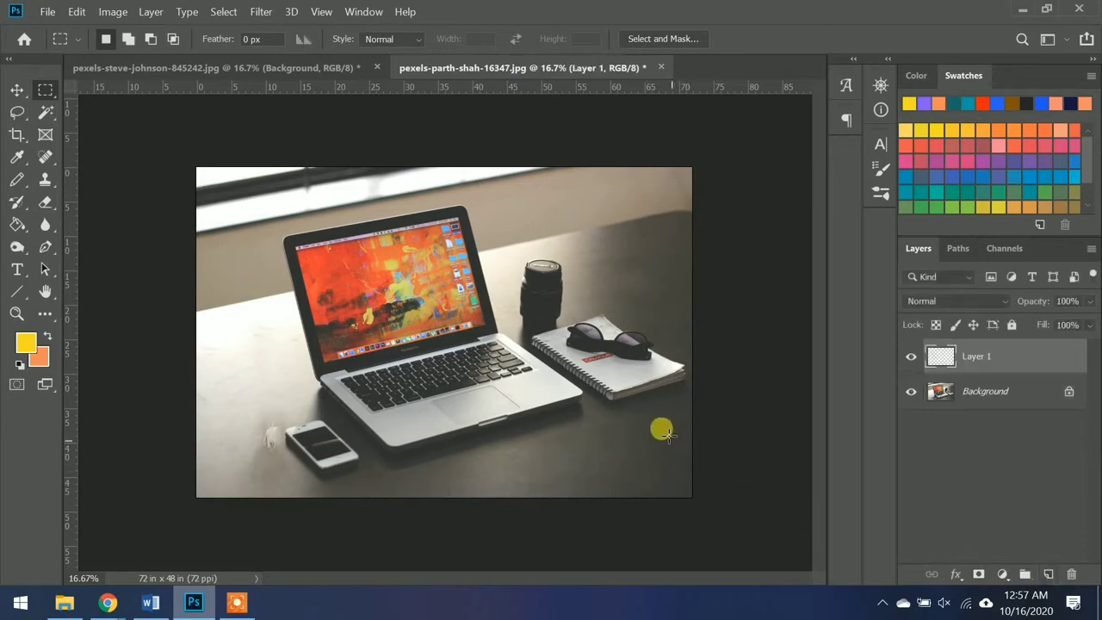
drag(673, 429, 529, 486)
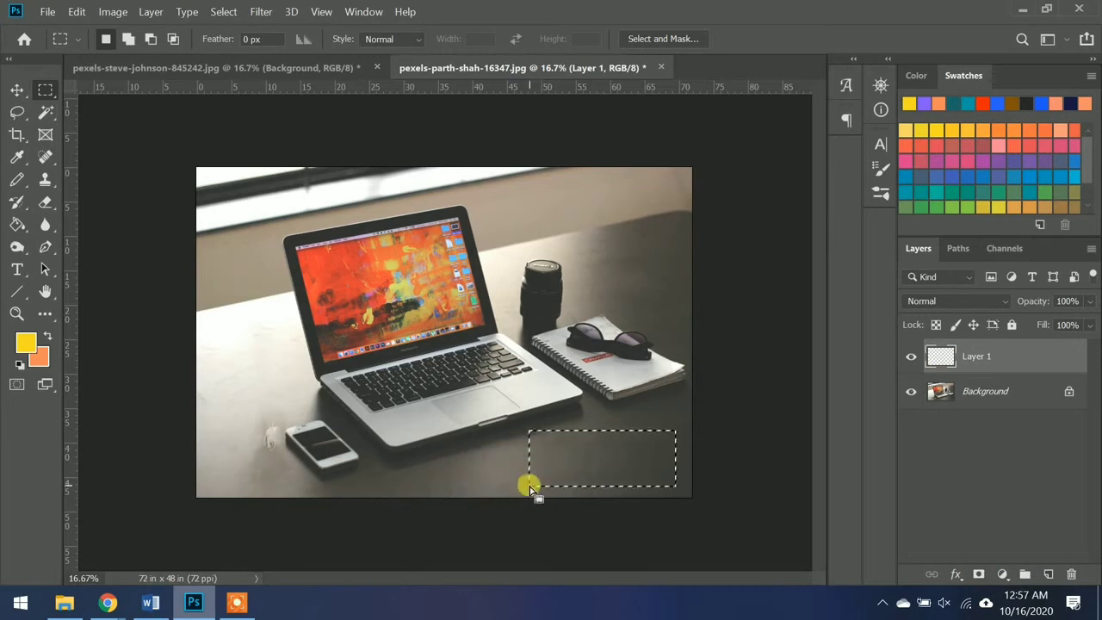
Step: Start a Stroke on the desk selection and set its width to 5 px
click(117, 13)
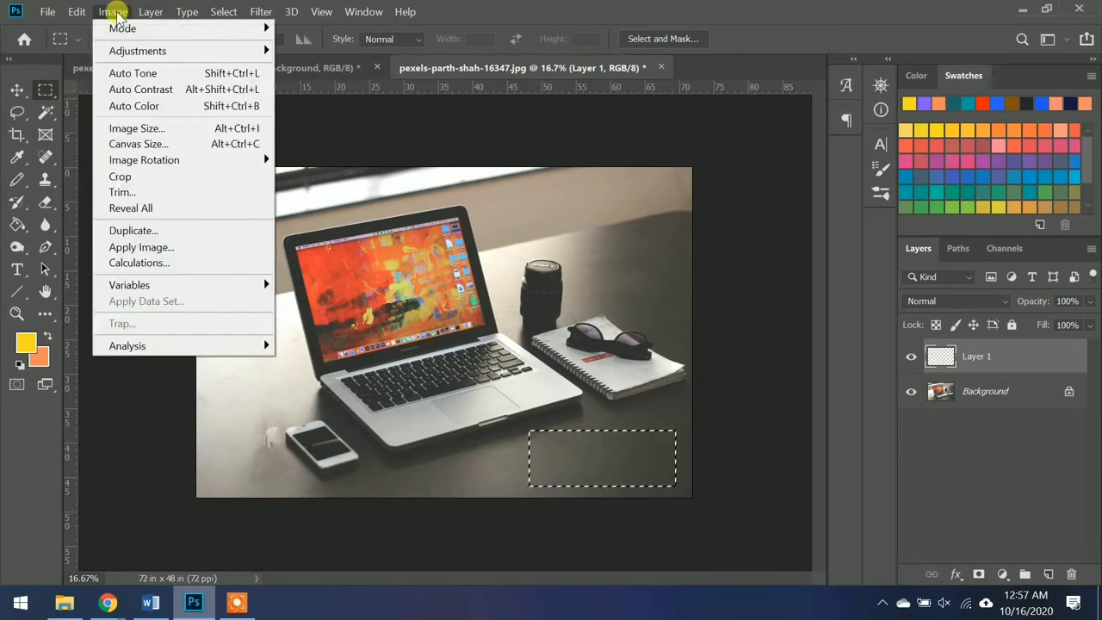
mouse_move(77, 12)
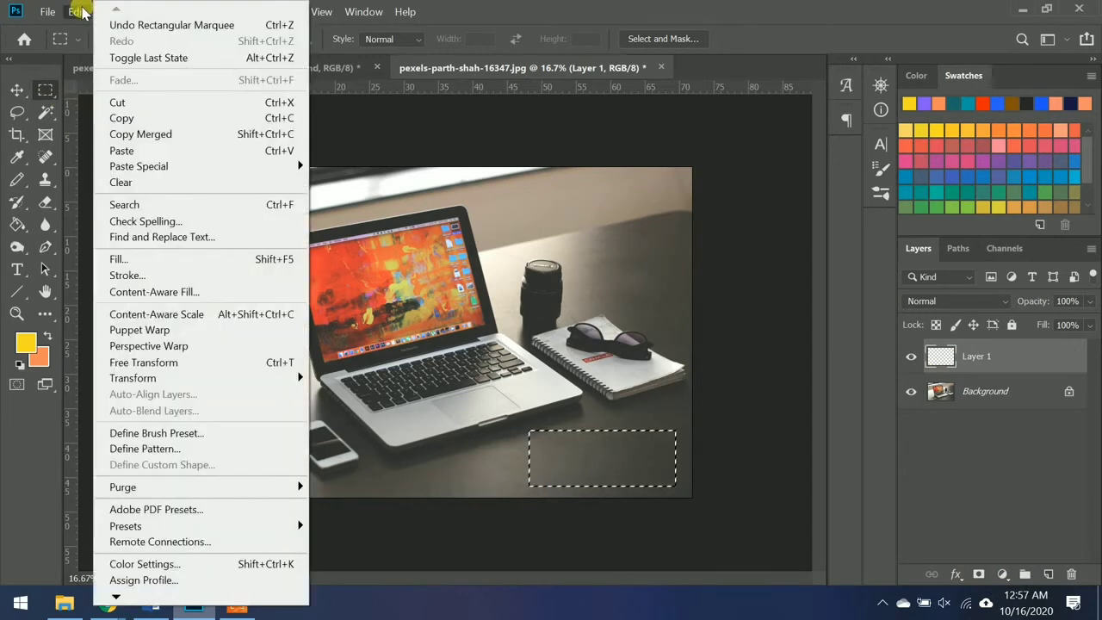
click(129, 276)
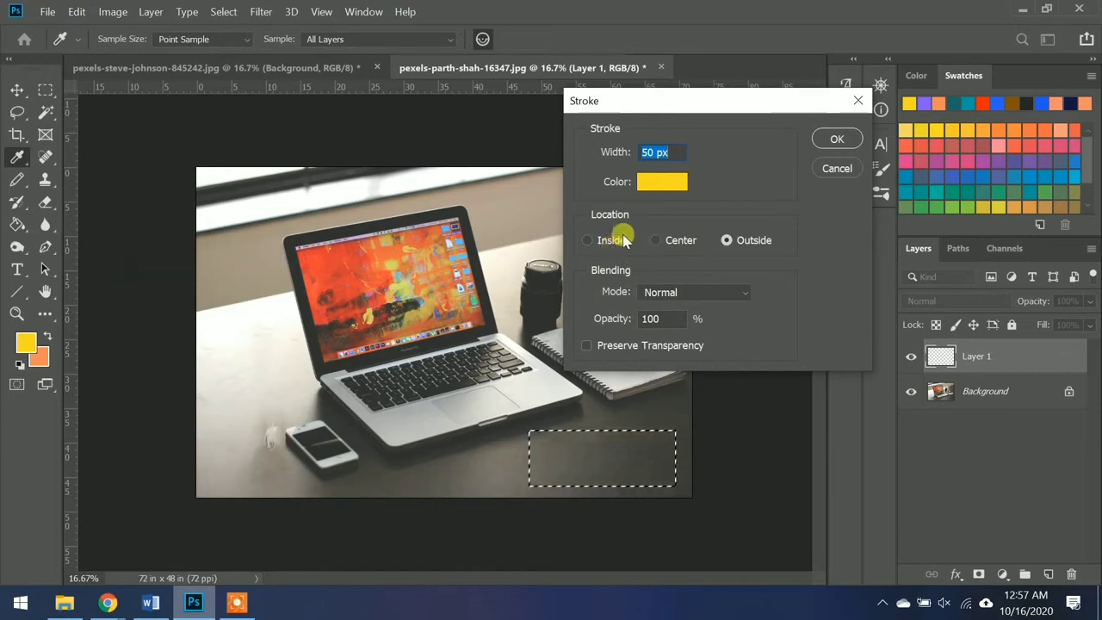
double_click(647, 152)
key(BackSpace)
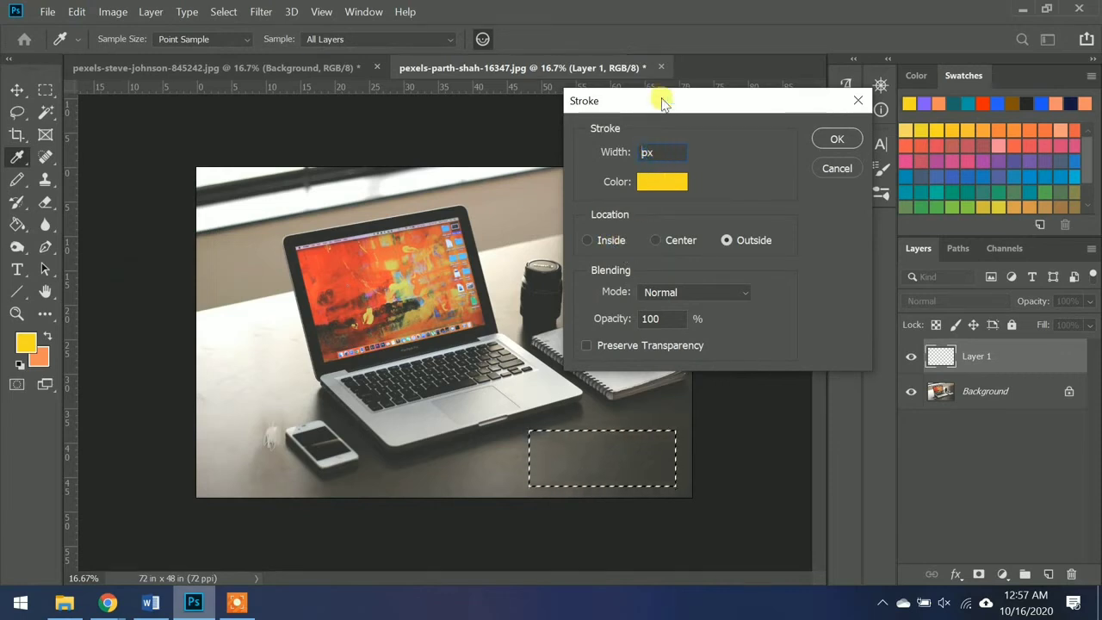
text(5)
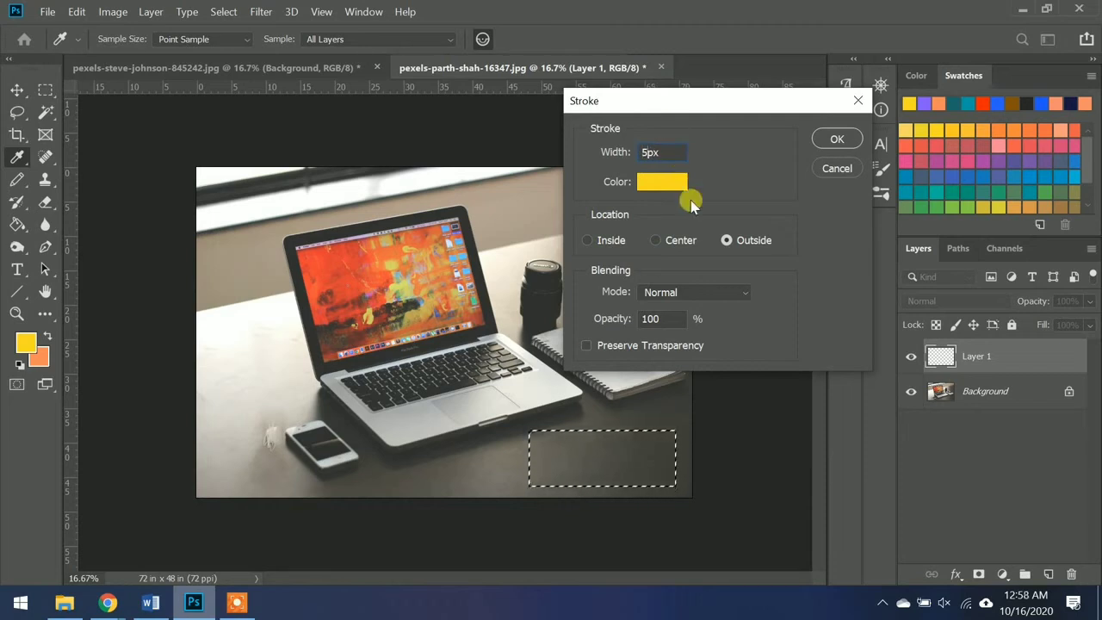
Step: Try the Center and Inside stroke locations, return to Outside, and look through the blending modes while keeping Normal
click(672, 244)
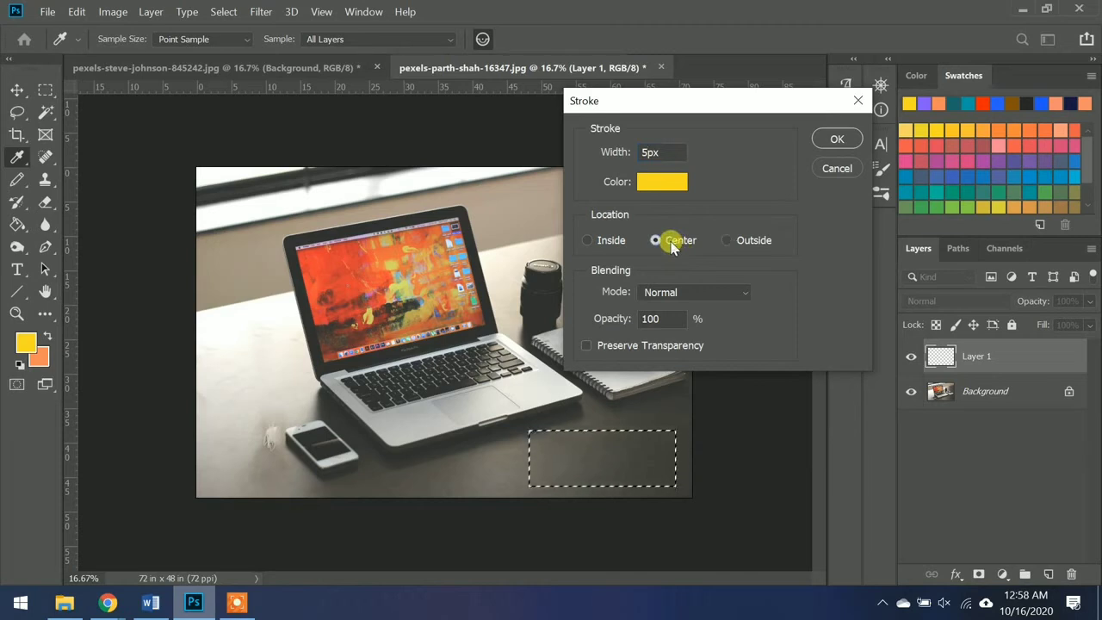
click(610, 240)
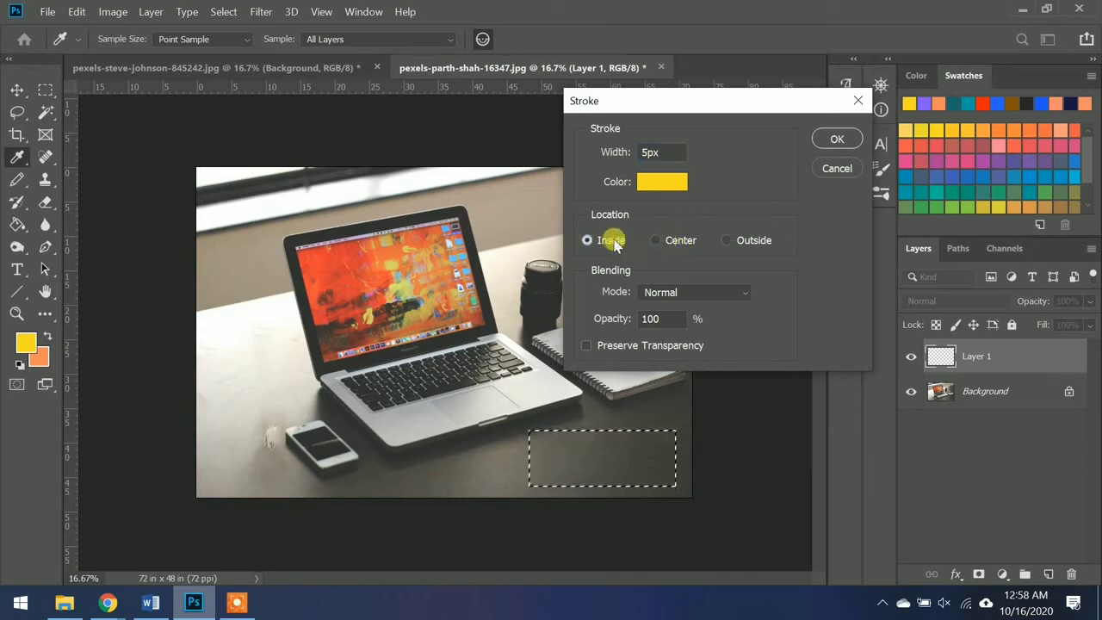
click(754, 242)
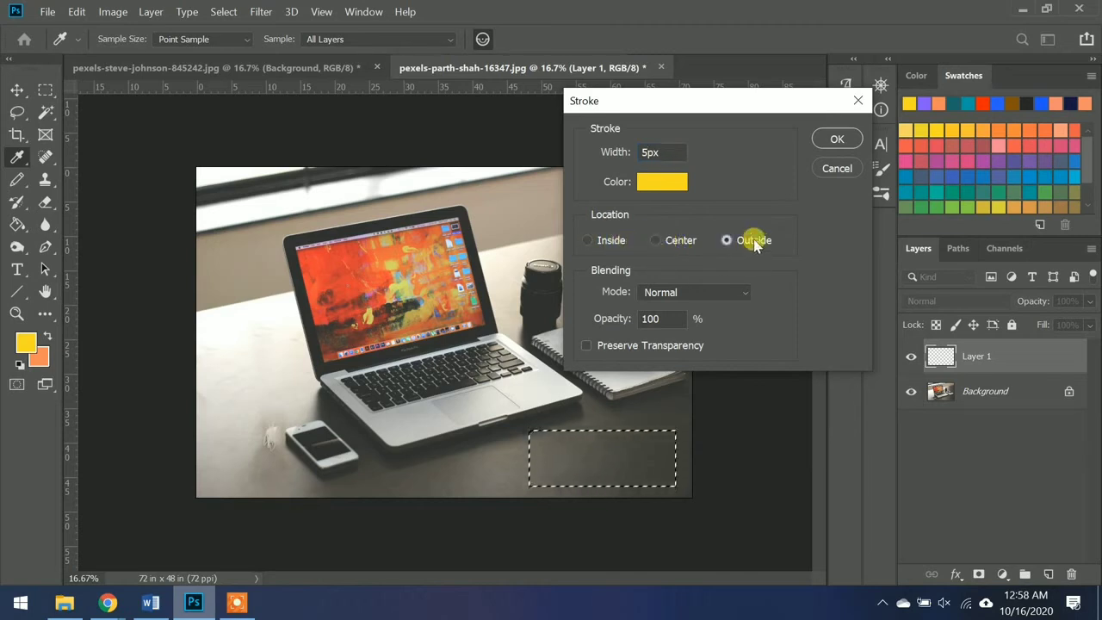
click(701, 298)
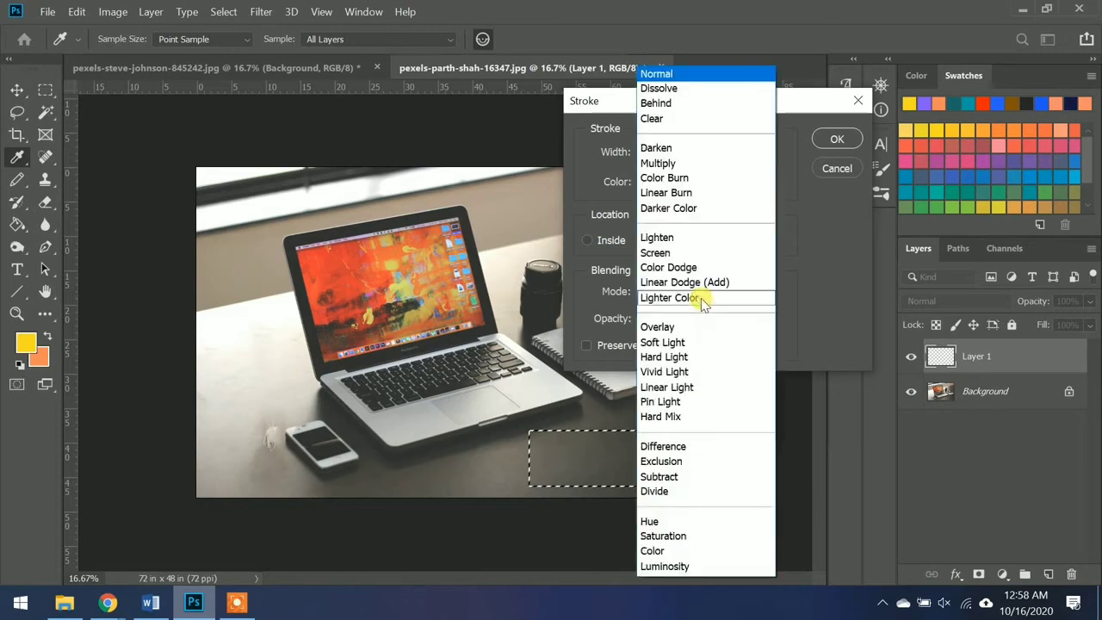
click(805, 306)
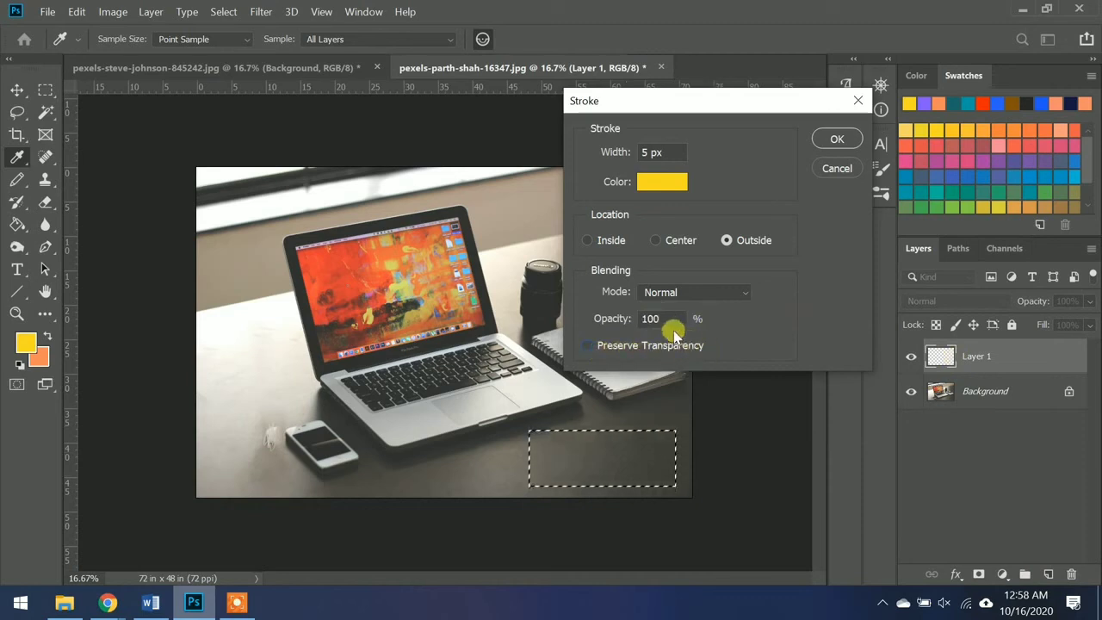
Step: Set the stroke's opacity to 60%, apply it around the desk selection and deselect
drag(669, 320, 622, 316)
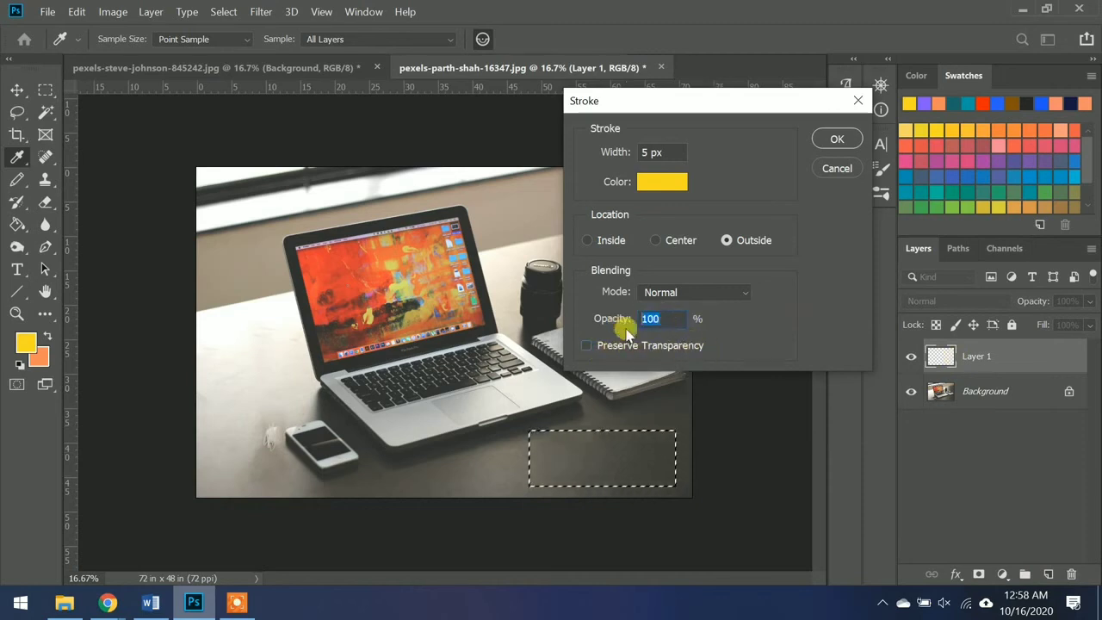
text(60)
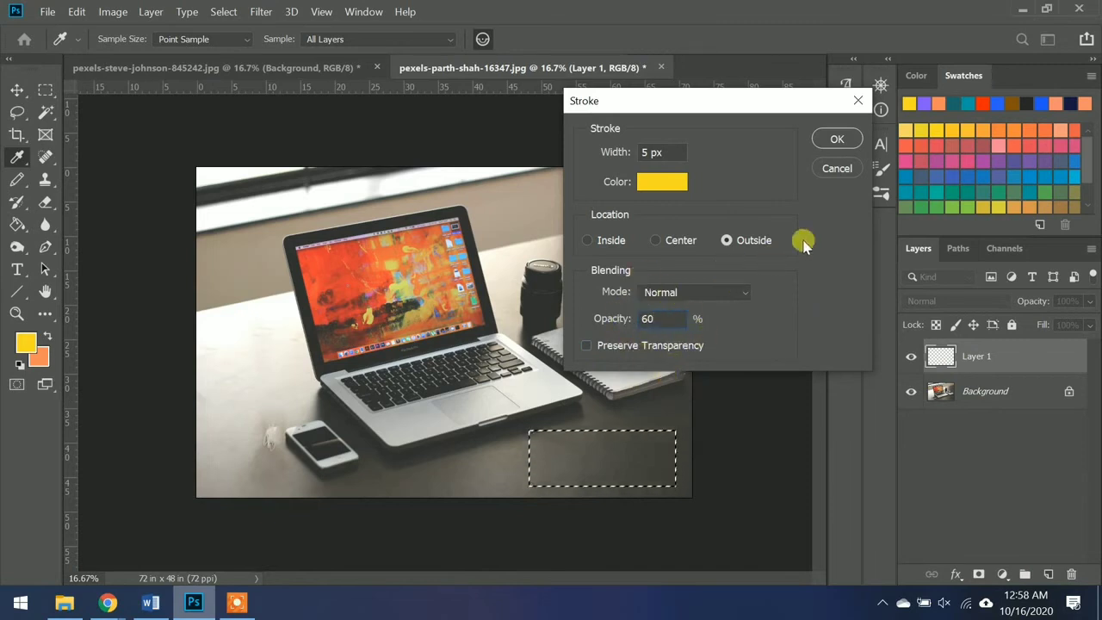
click(836, 139)
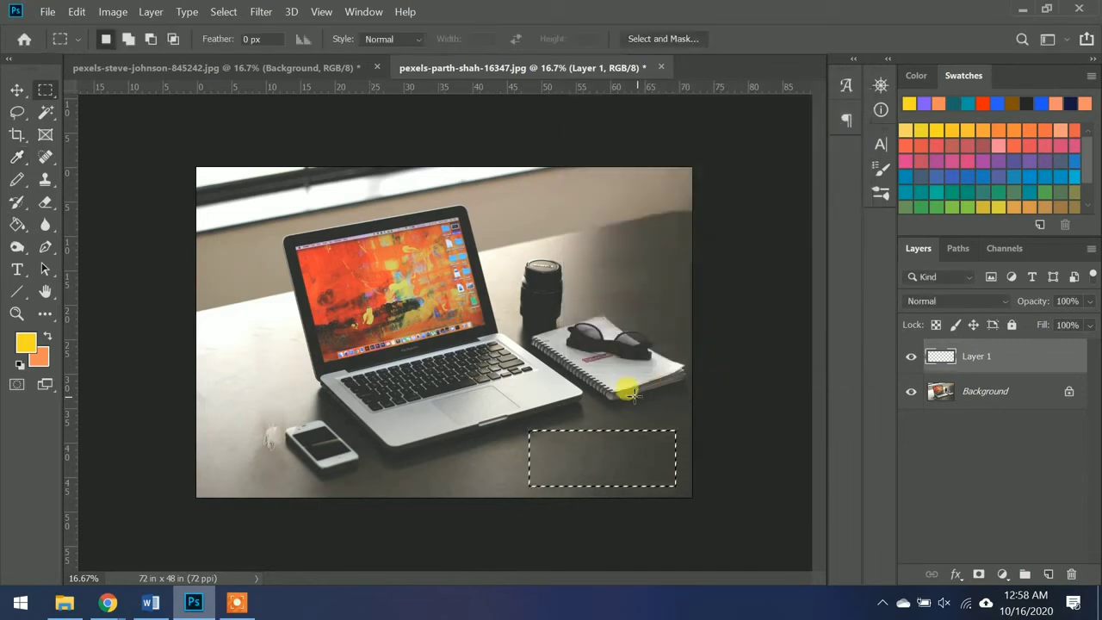
key(ctrl+d)
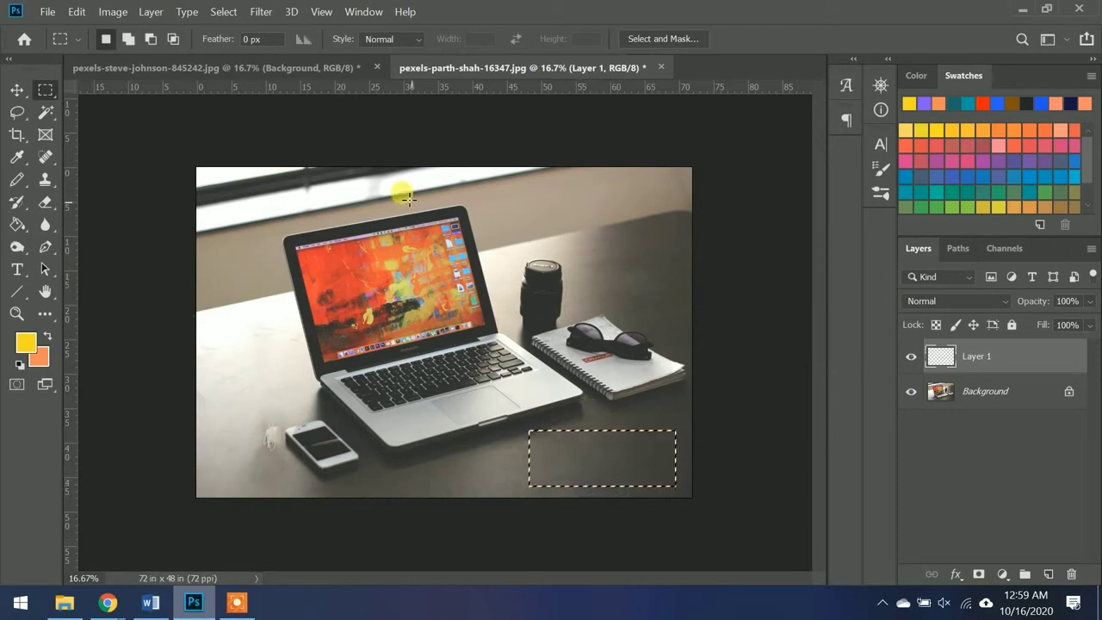
Step: Stroke the rectangular desk selection with a 10 px yellow line on the outside, and deselect
click(111, 12)
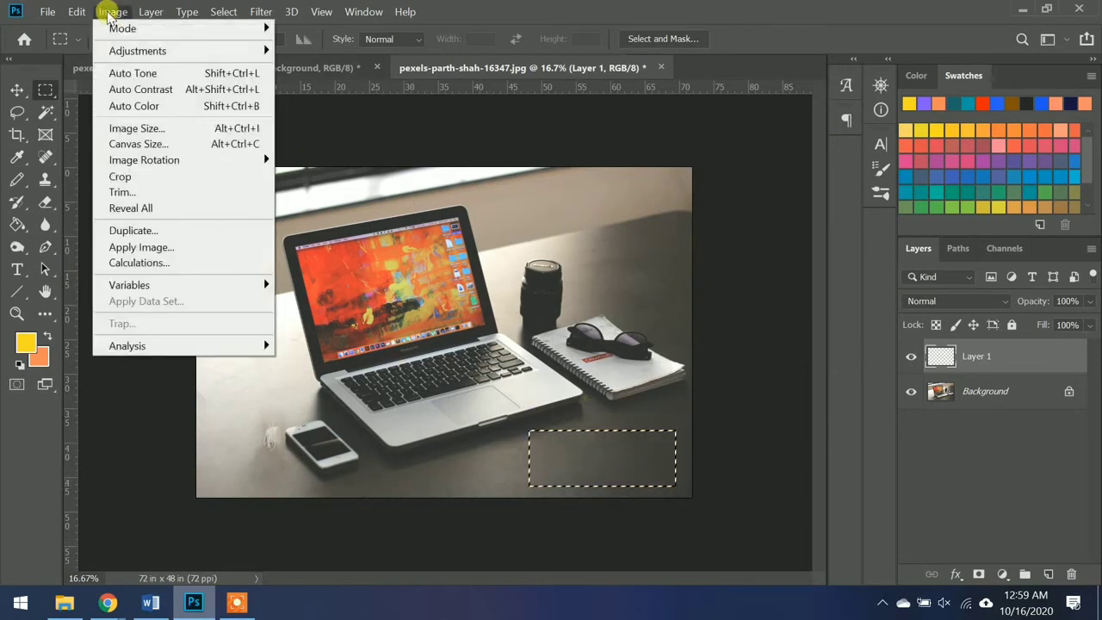
click(77, 12)
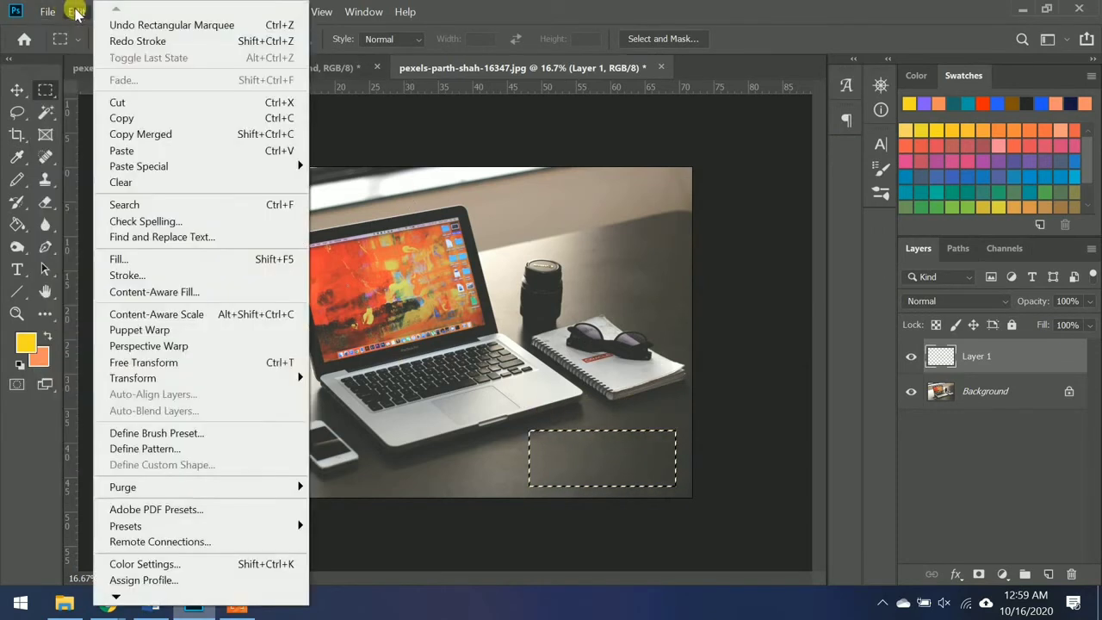
click(126, 276)
key(BackSpace)
text(10)
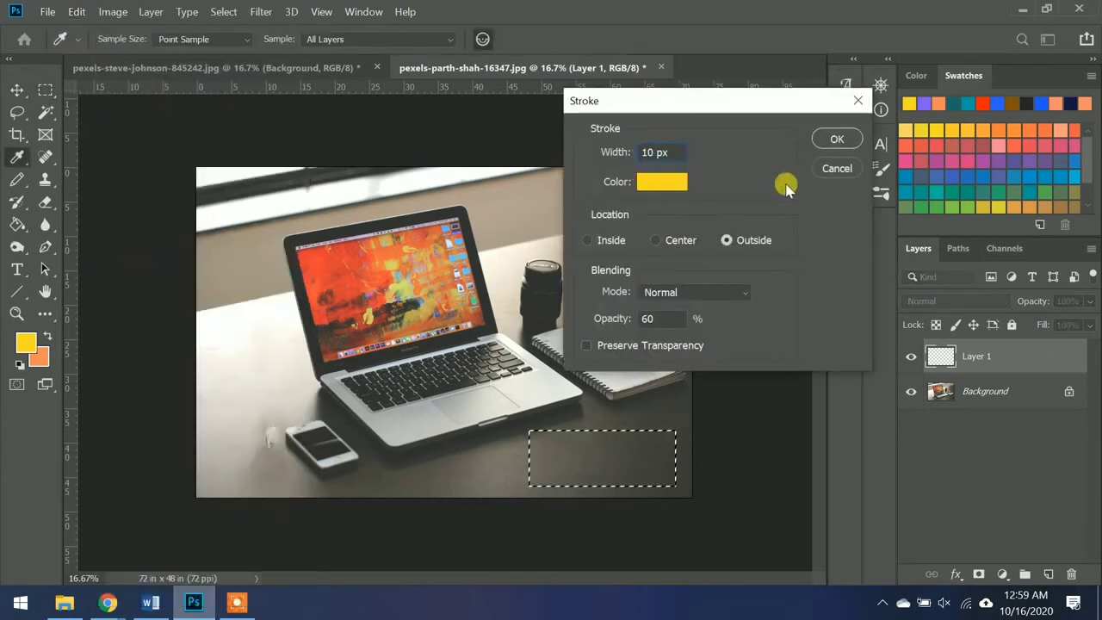
click(835, 139)
key(m)
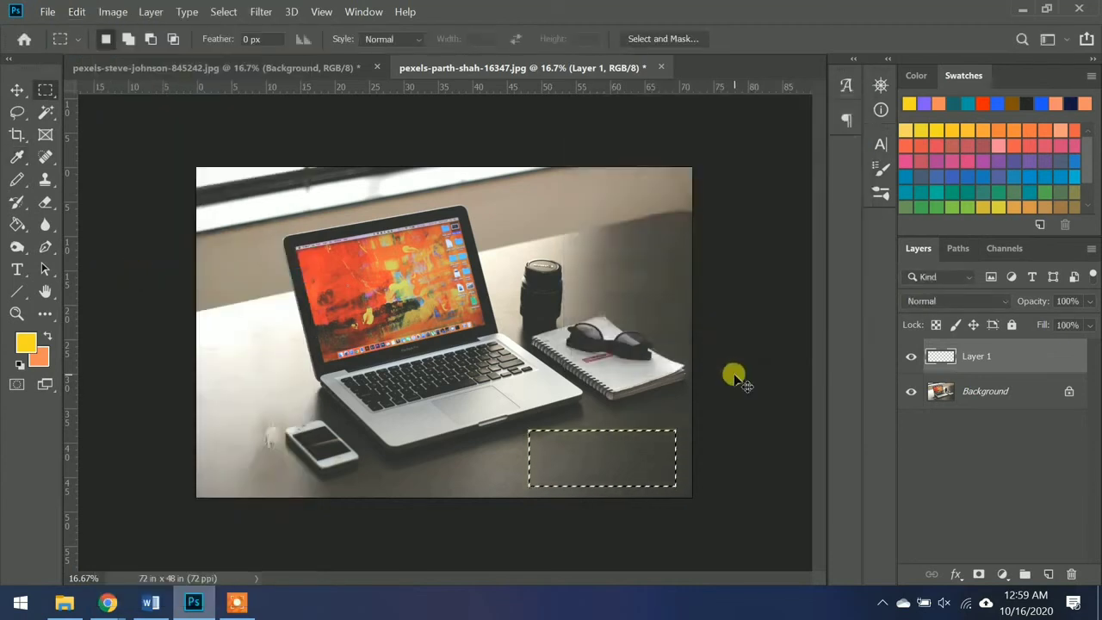
key(ctrl+d)
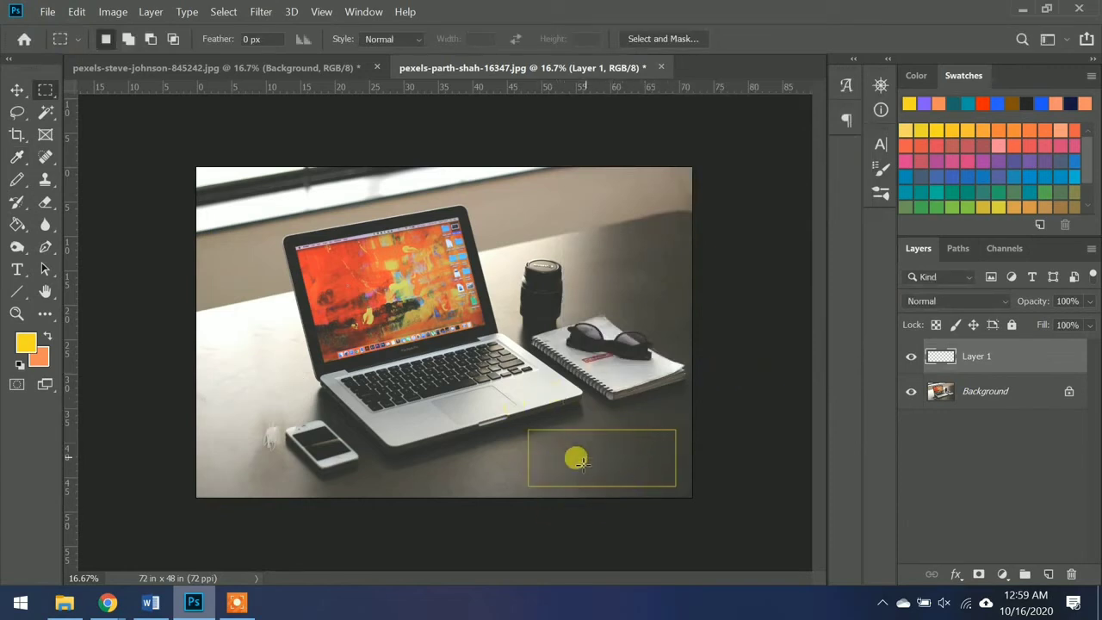
Step: Add a text layer with the person's full name inside the yellow desk frame, at a size of 16 pt
click(16, 270)
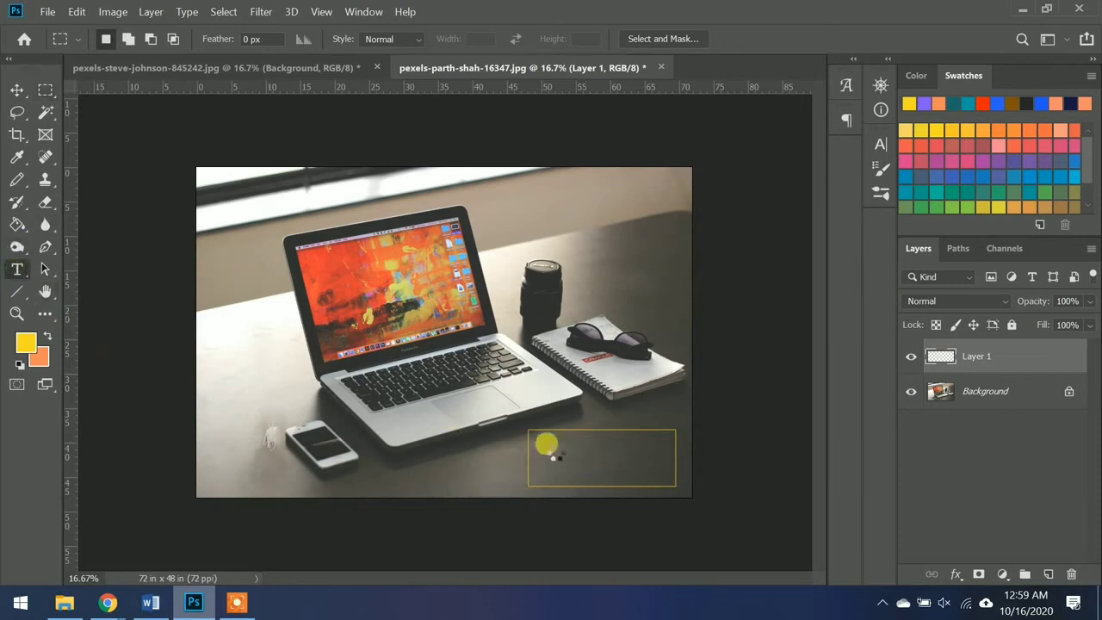
click(545, 454)
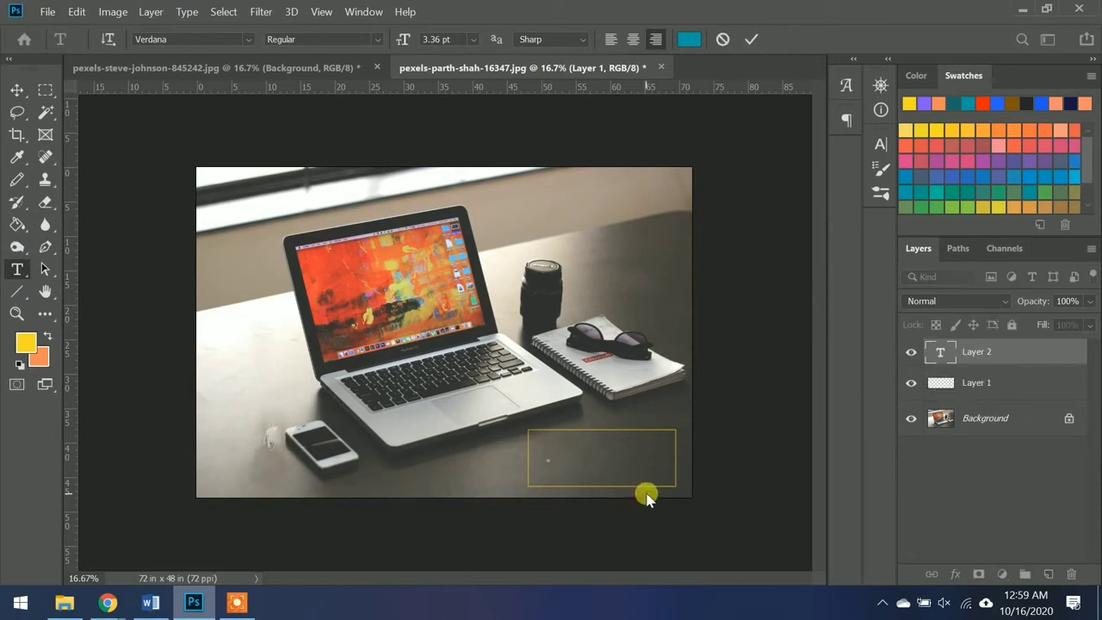
click(472, 40)
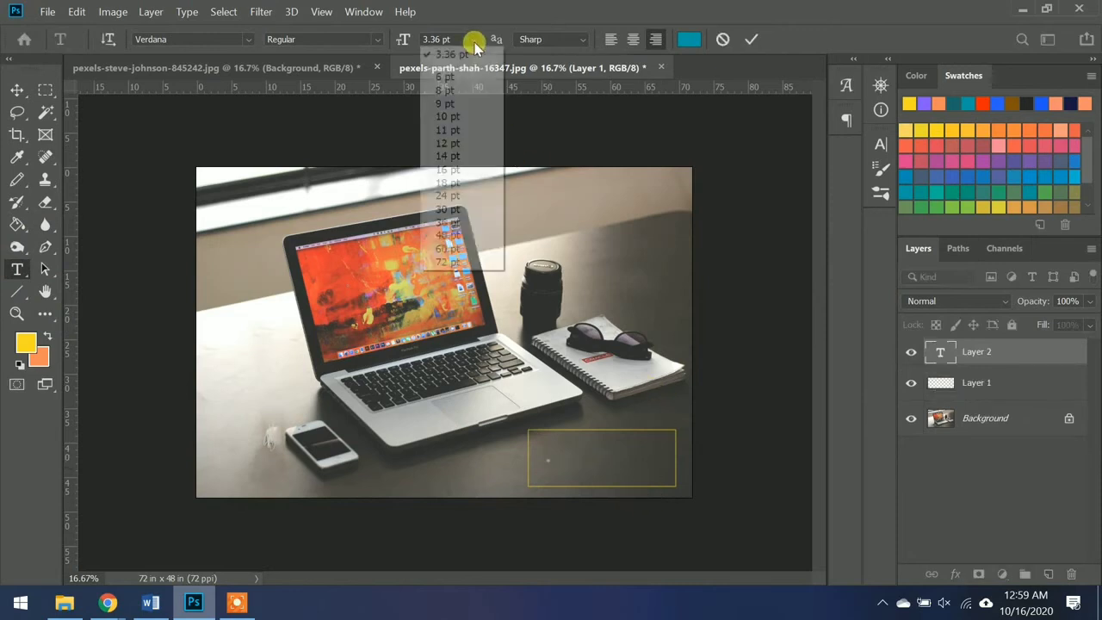
click(448, 170)
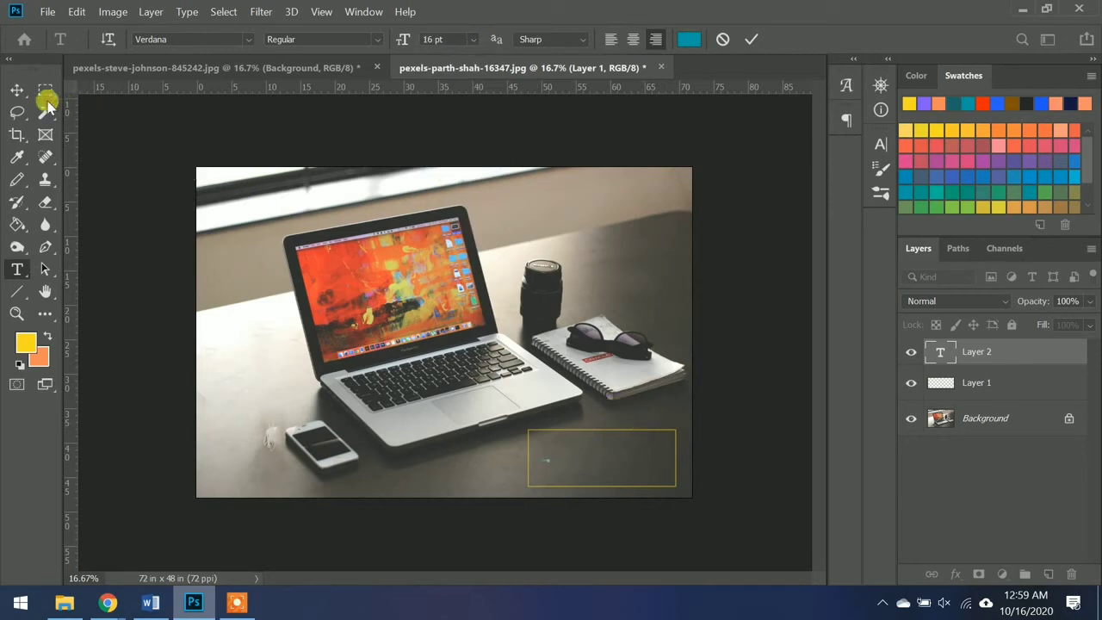
click(17, 90)
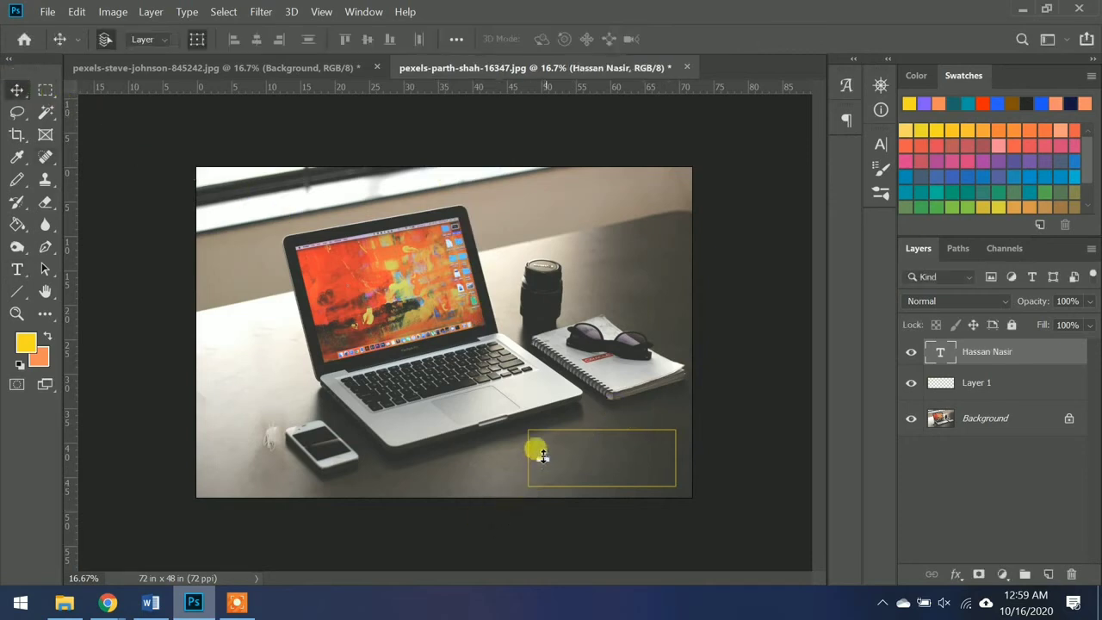
Step: Enlarge the name text to about 1104%, centre it inside the yellow frame and deselect its layer
drag(542, 455, 639, 420)
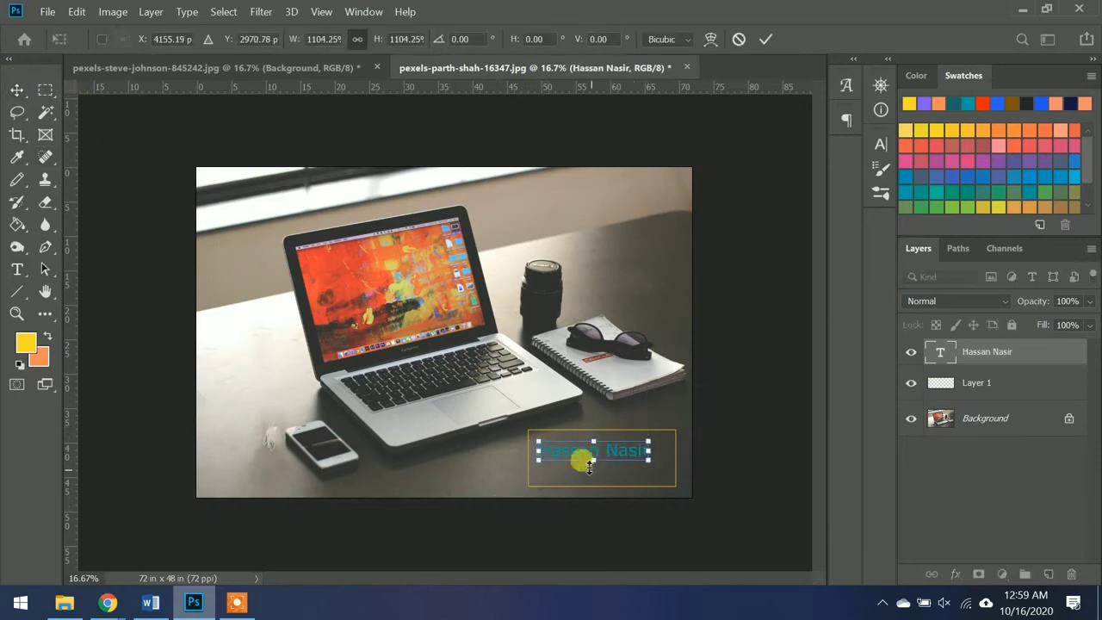
key(Return)
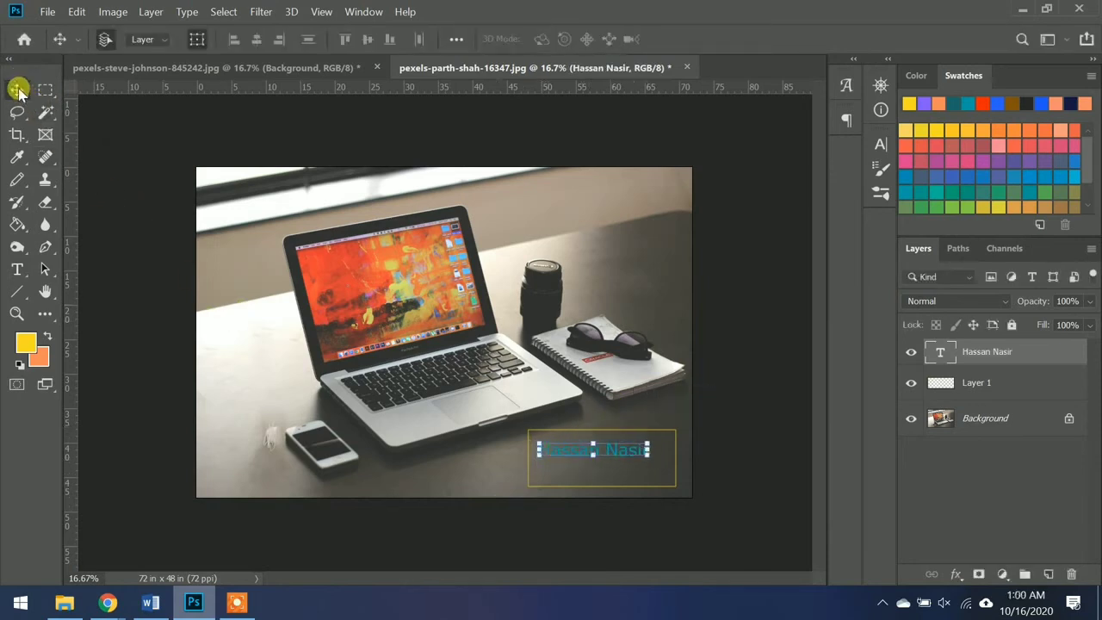
mouse_move(581, 454)
mouse_down()
mouse_move(593, 456)
mouse_move(584, 458)
mouse_up()
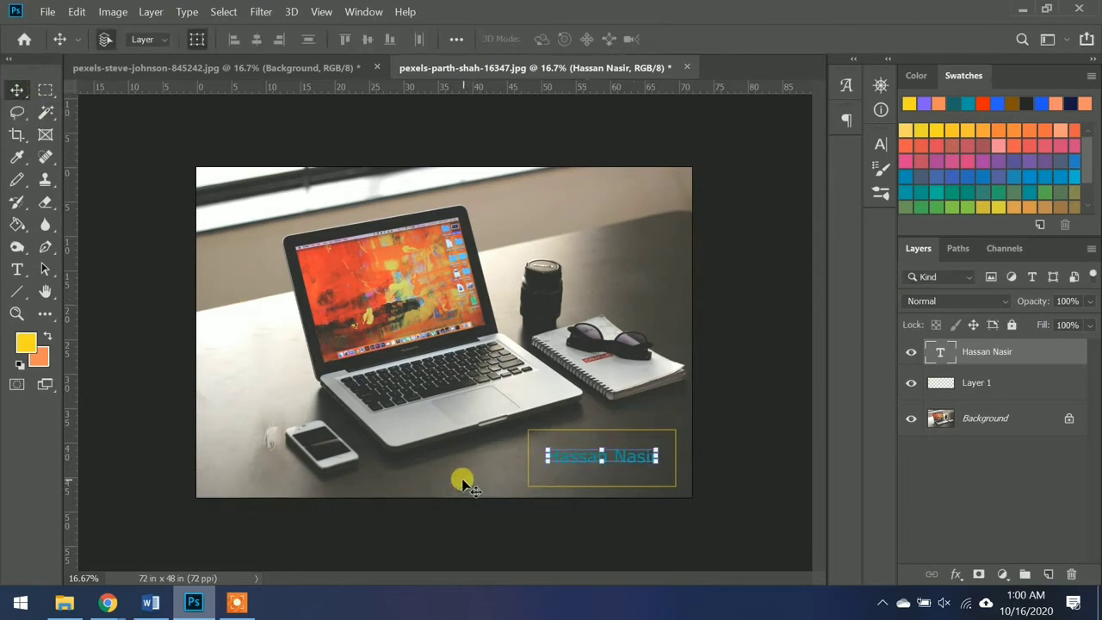
click(148, 222)
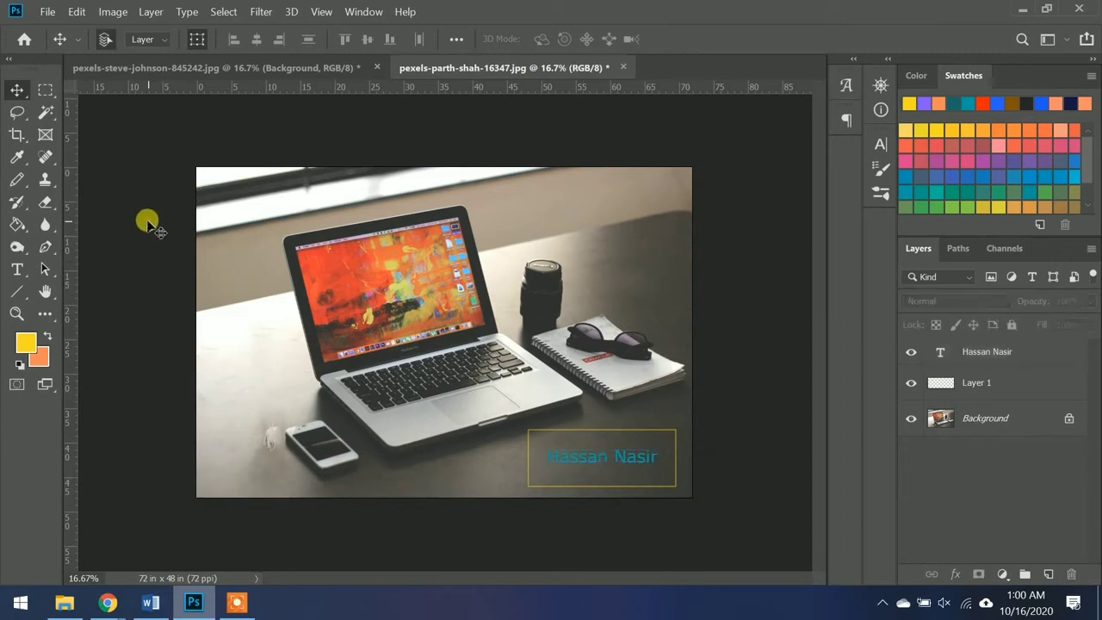
Step: Try a roughly circular Elliptical Marquee selection on the desk beside the camera lens, and clear it
click(53, 96)
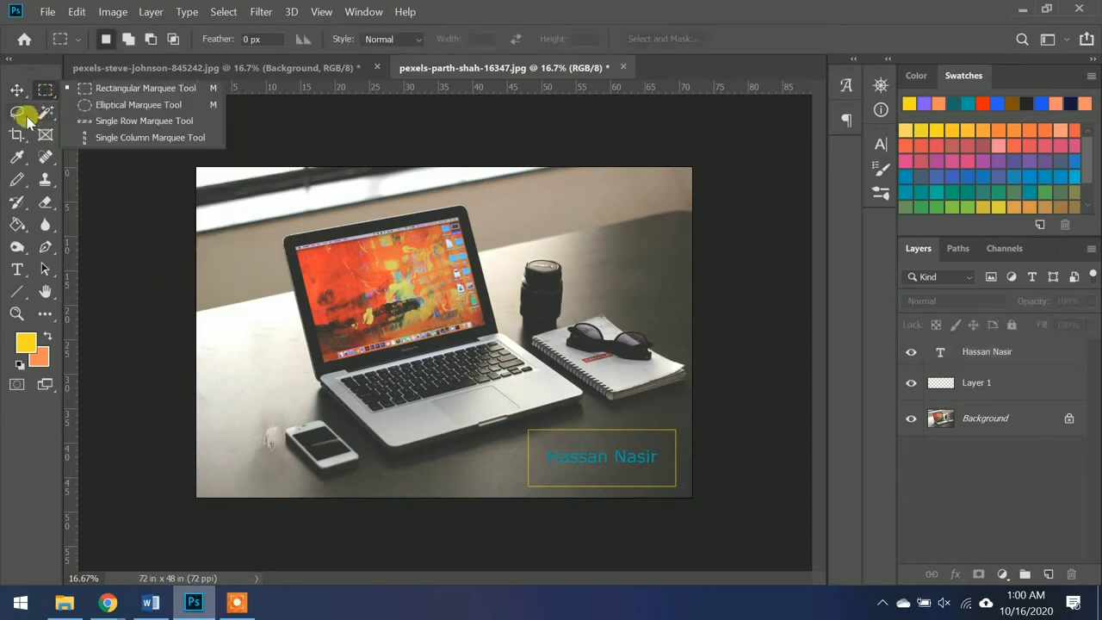
click(26, 121)
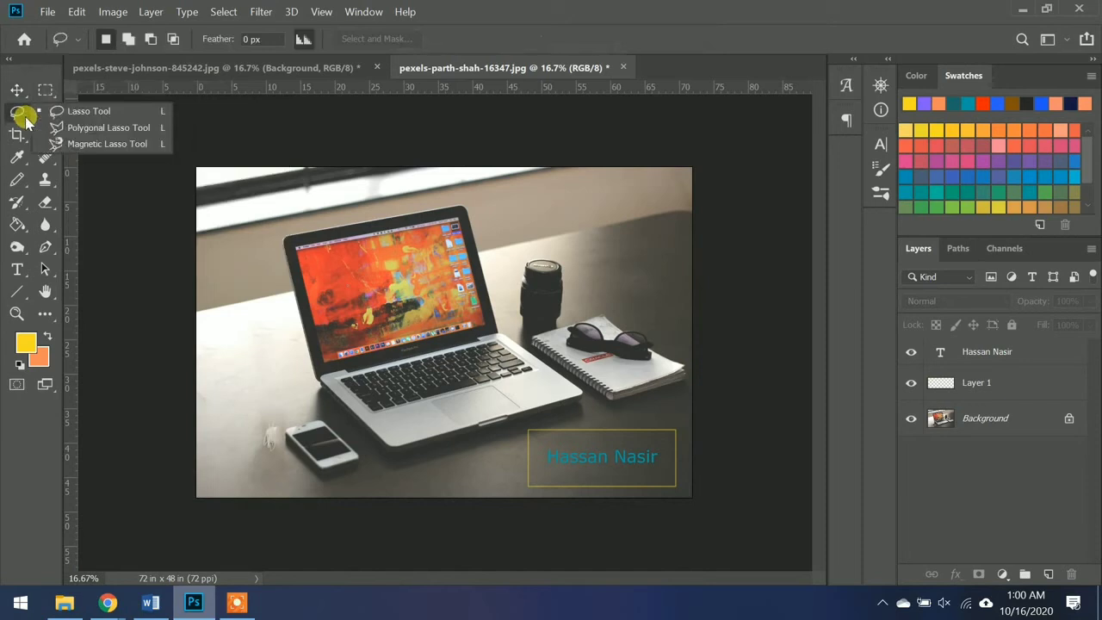
click(49, 92)
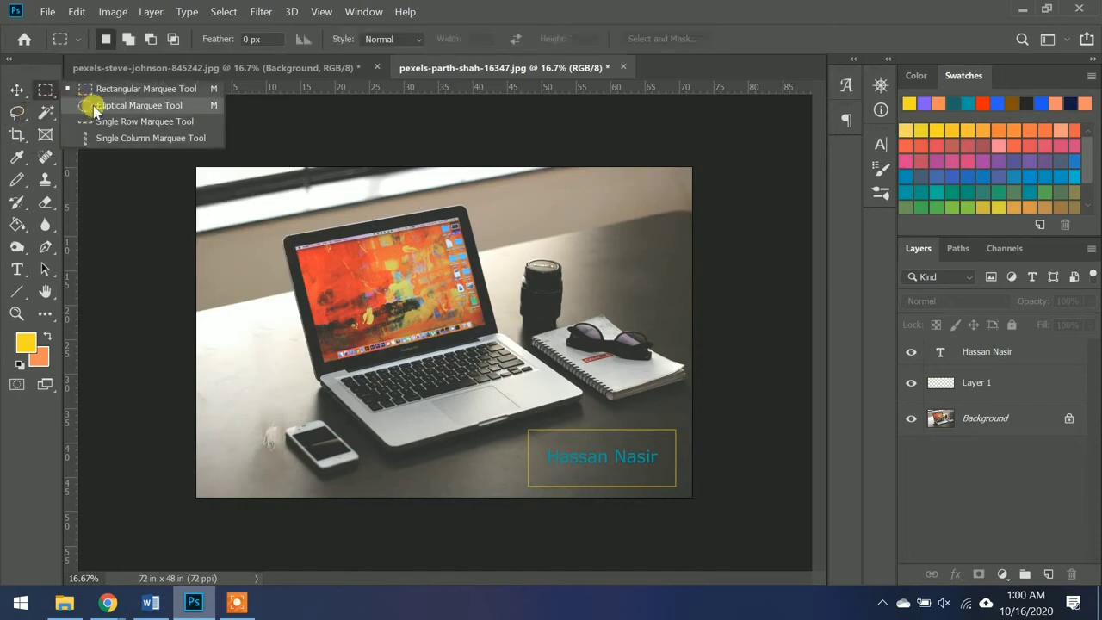
click(129, 105)
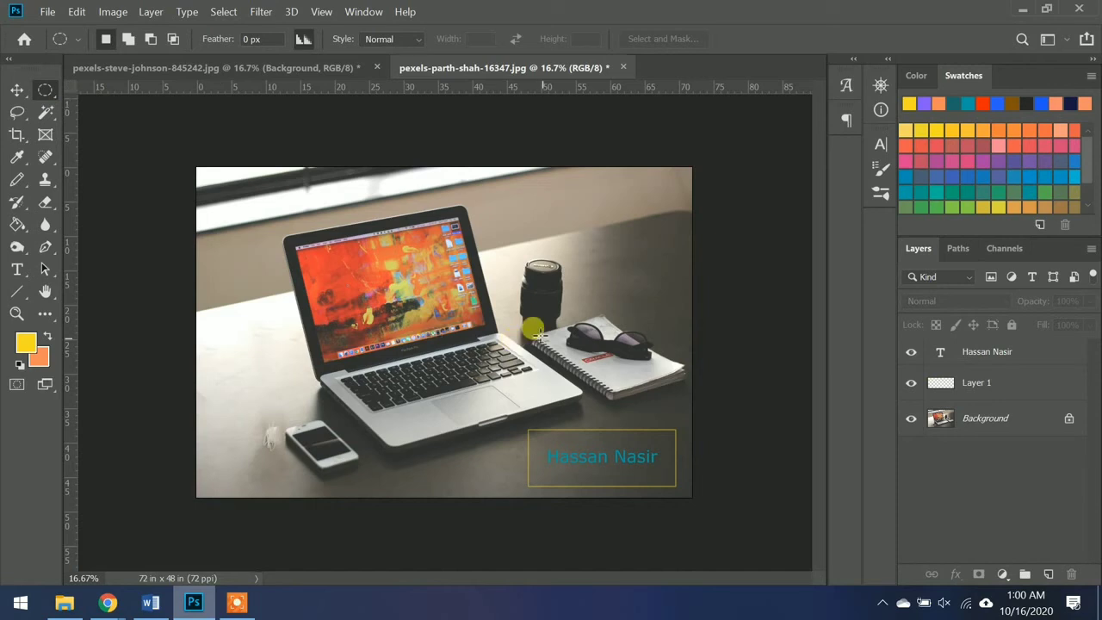
drag(652, 226, 560, 304)
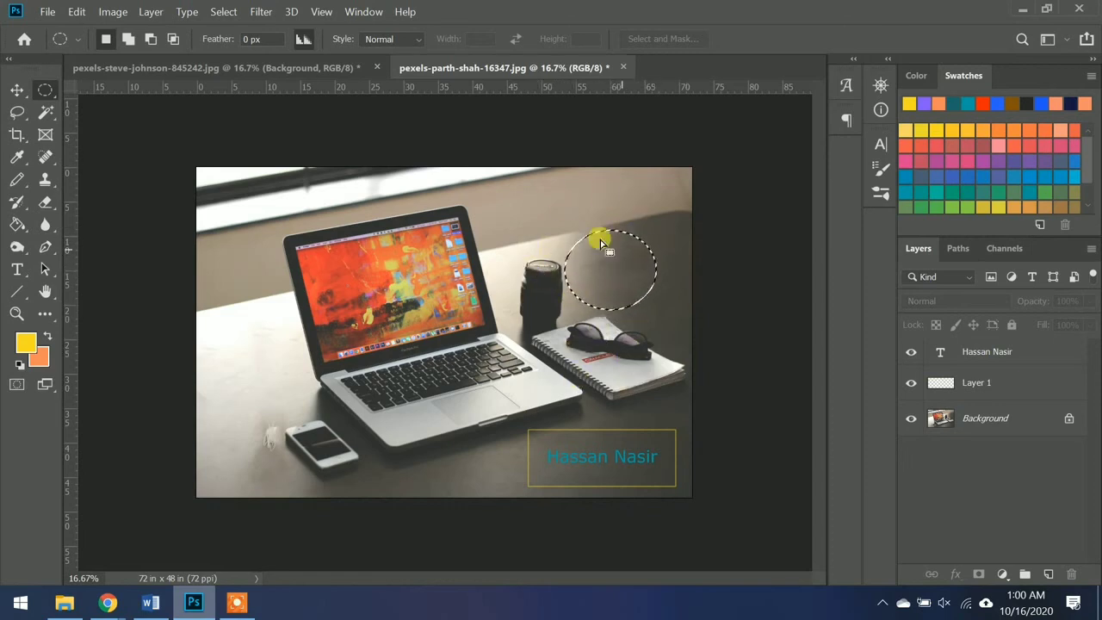
click(561, 271)
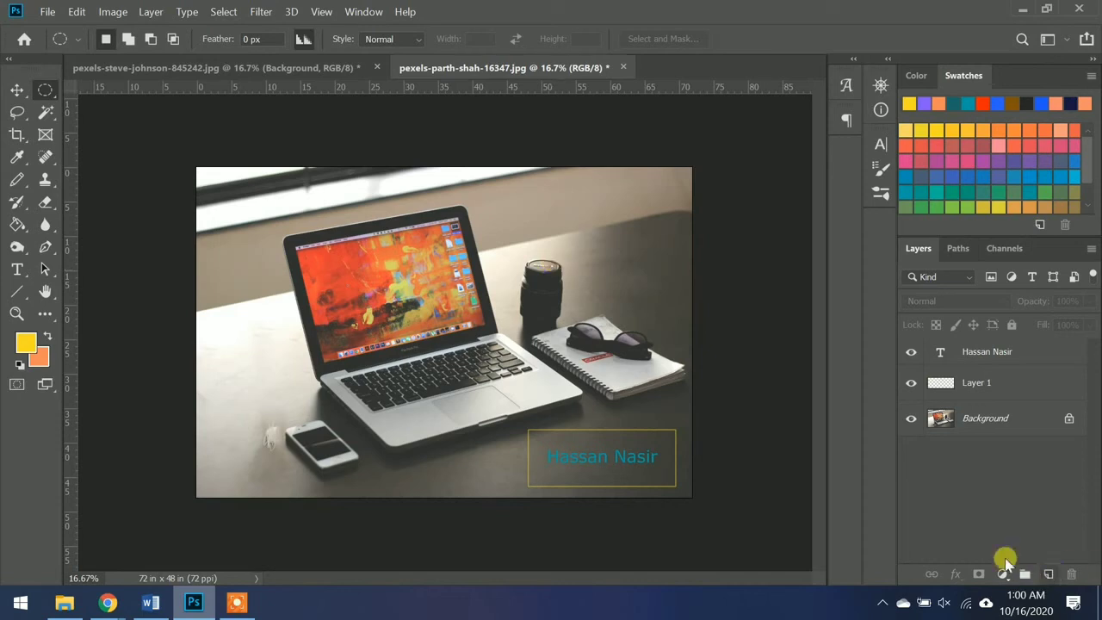
Step: Hide Layer 1, toggle the name text layer and leave it visible, and select the entire Background layer
click(911, 383)
click(910, 352)
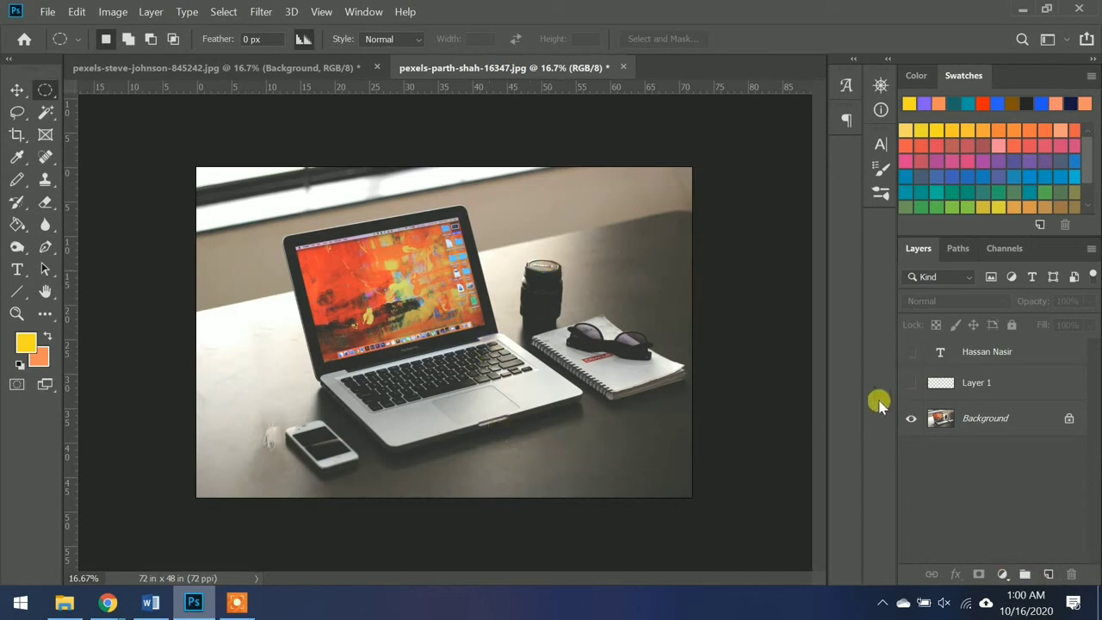
click(911, 352)
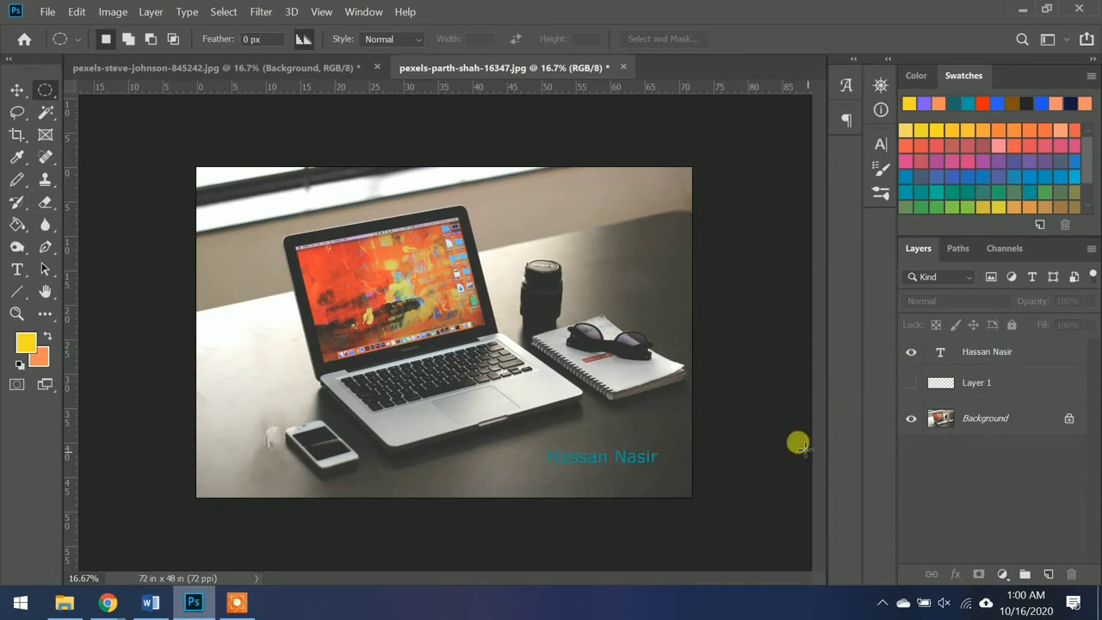
click(941, 419)
key(ctrl+z)
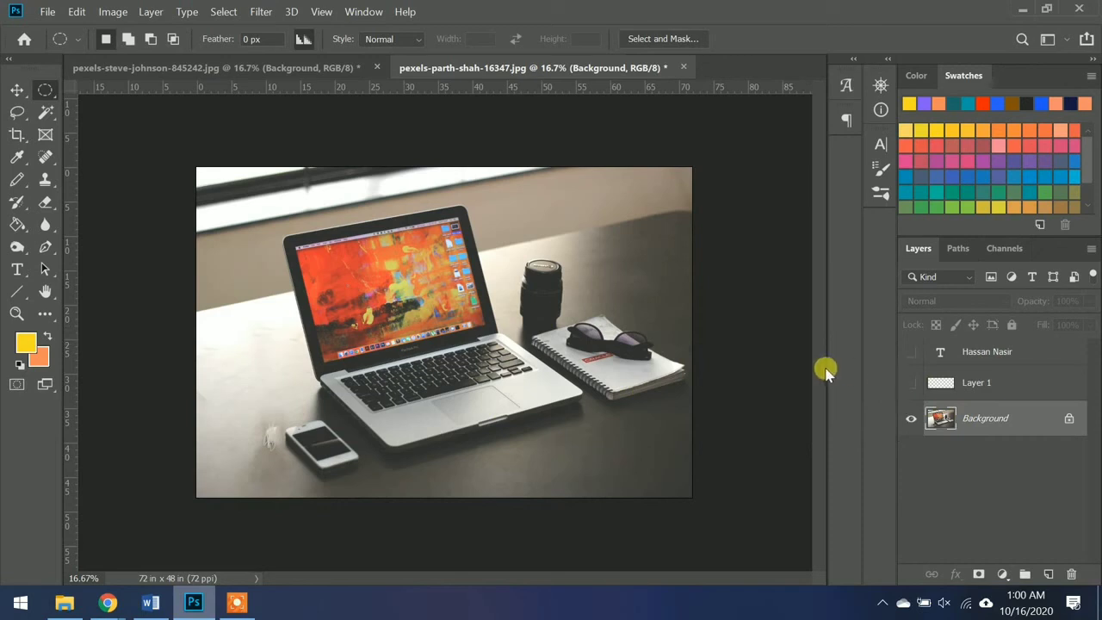
click(910, 351)
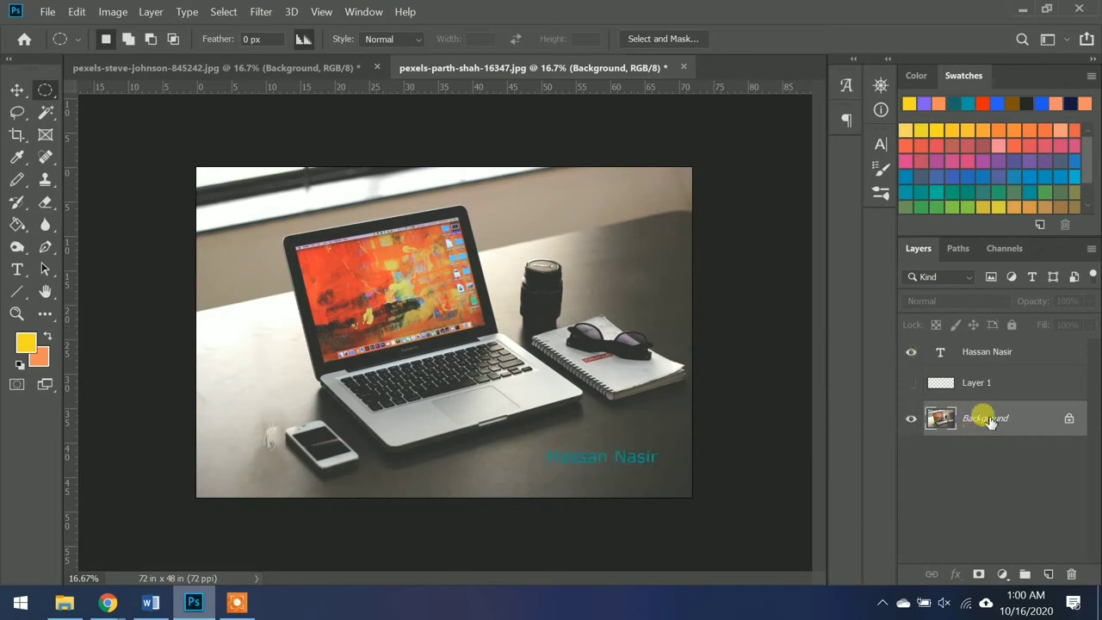
key(ctrl+a)
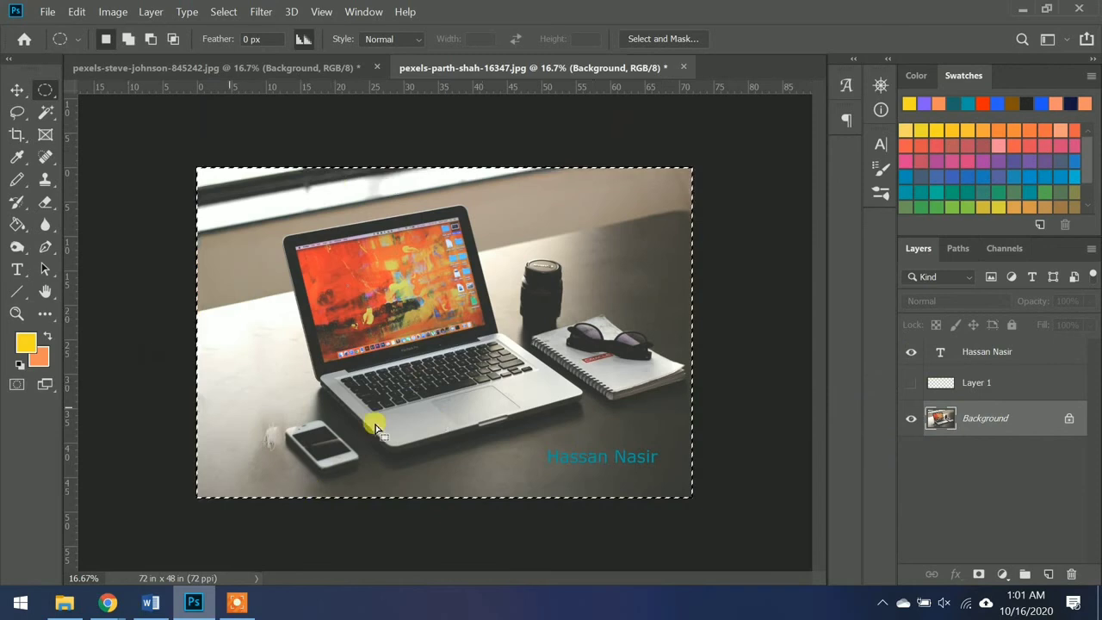
Step: Try a black-and-white textured custom pattern in the Fill settings for the whole image, and cancel the fill
click(111, 13)
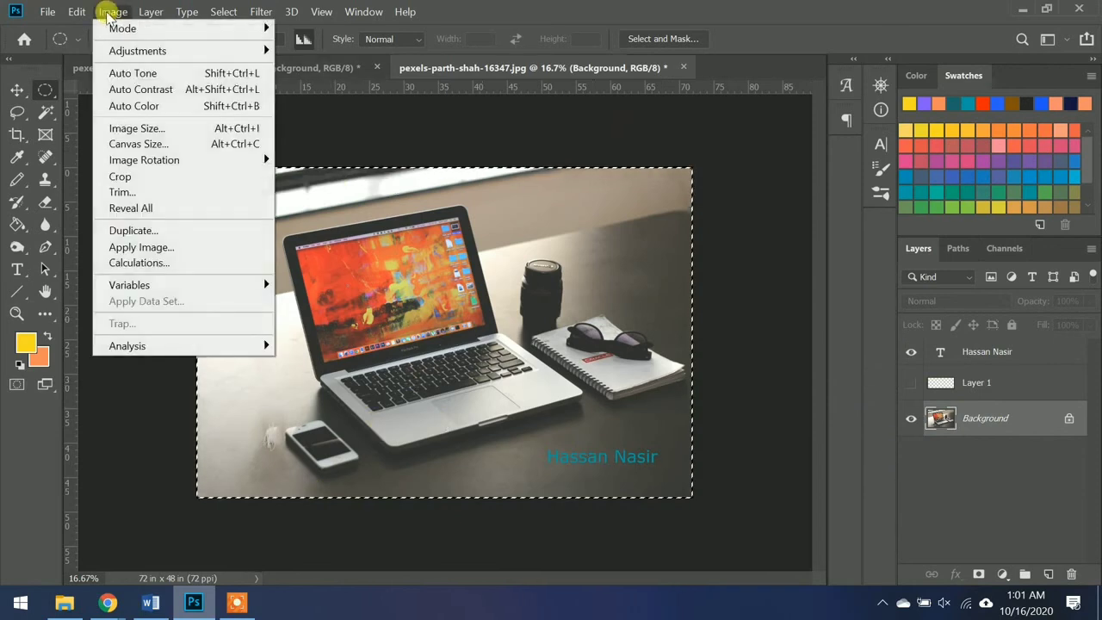
mouse_move(76, 12)
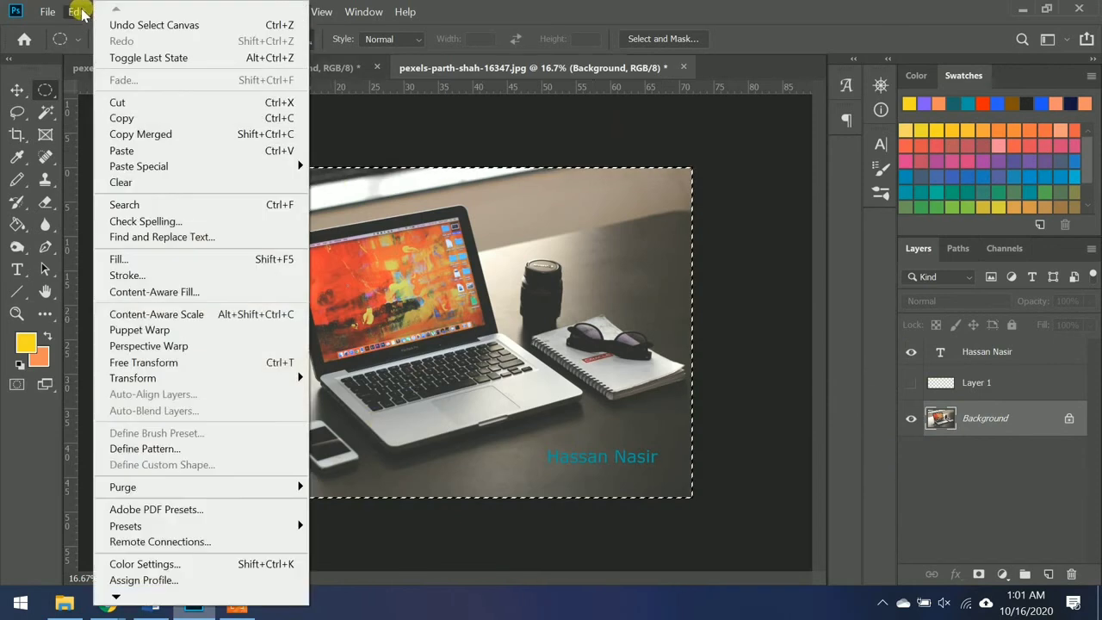
click(142, 263)
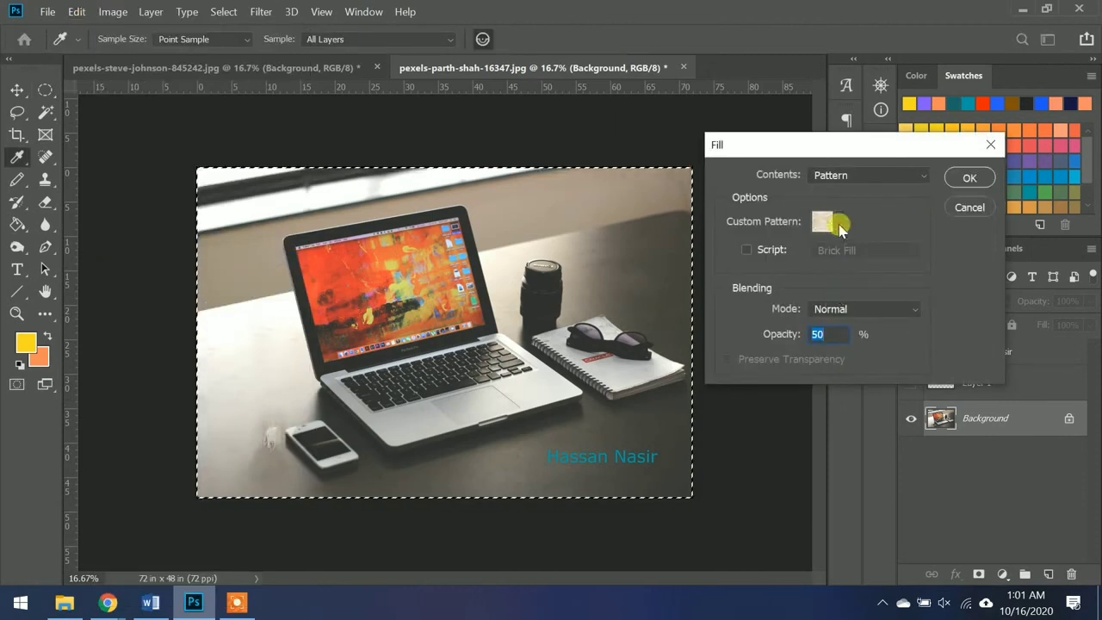
click(840, 225)
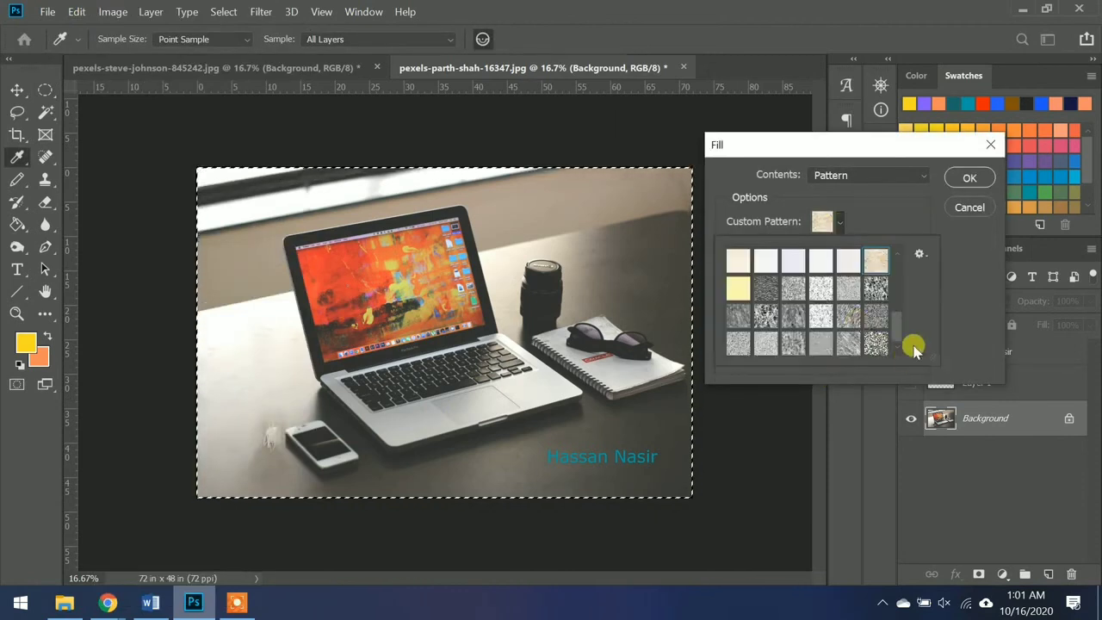
click(763, 316)
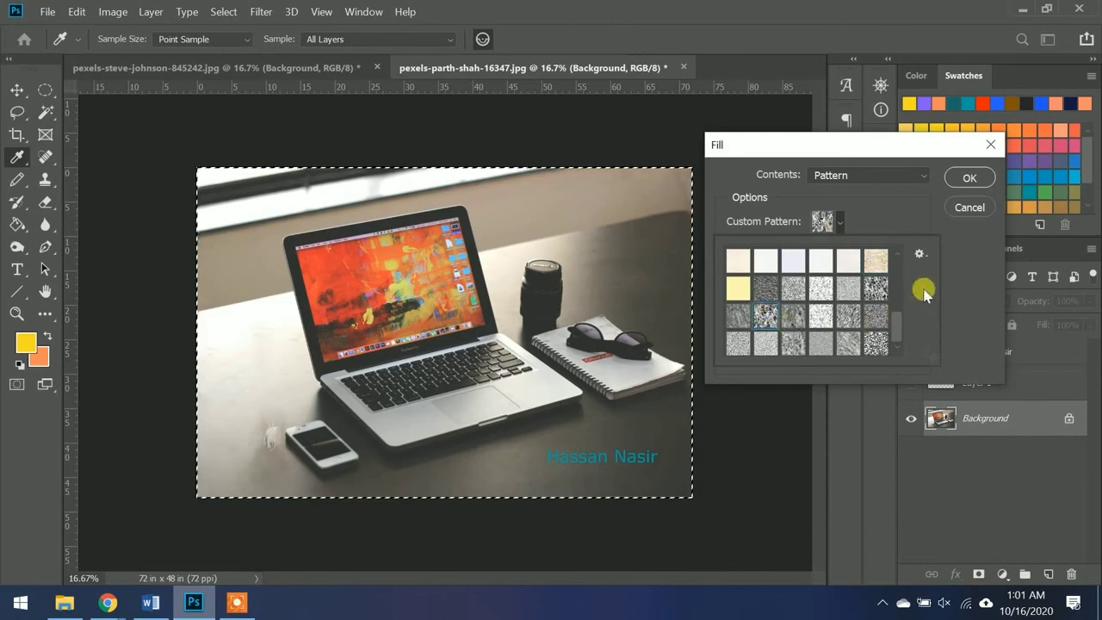
click(873, 212)
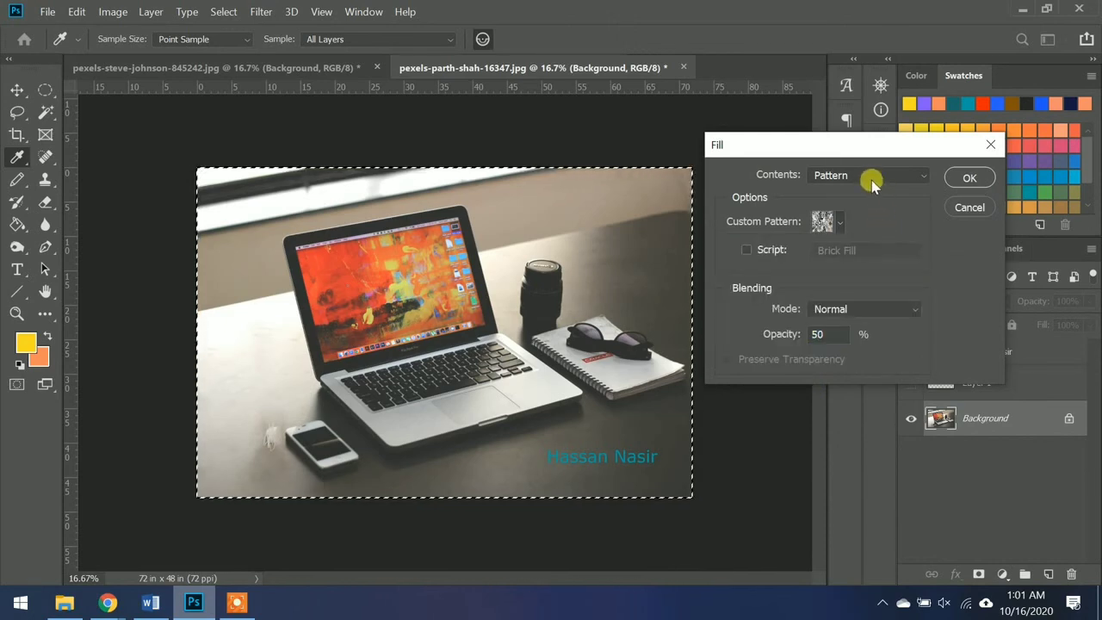
click(967, 203)
key(m)
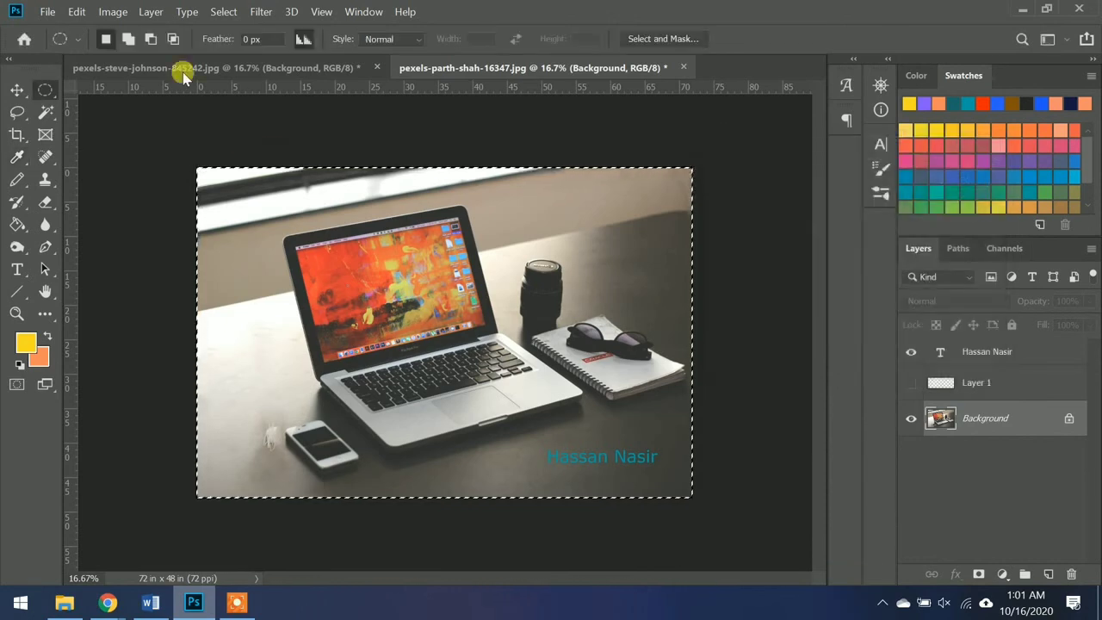
Step: Try a 50 px yellow stroke inside the whole-image selection with Exclusion blending at 60% opacity, deselect, and undo back to the selection
click(76, 11)
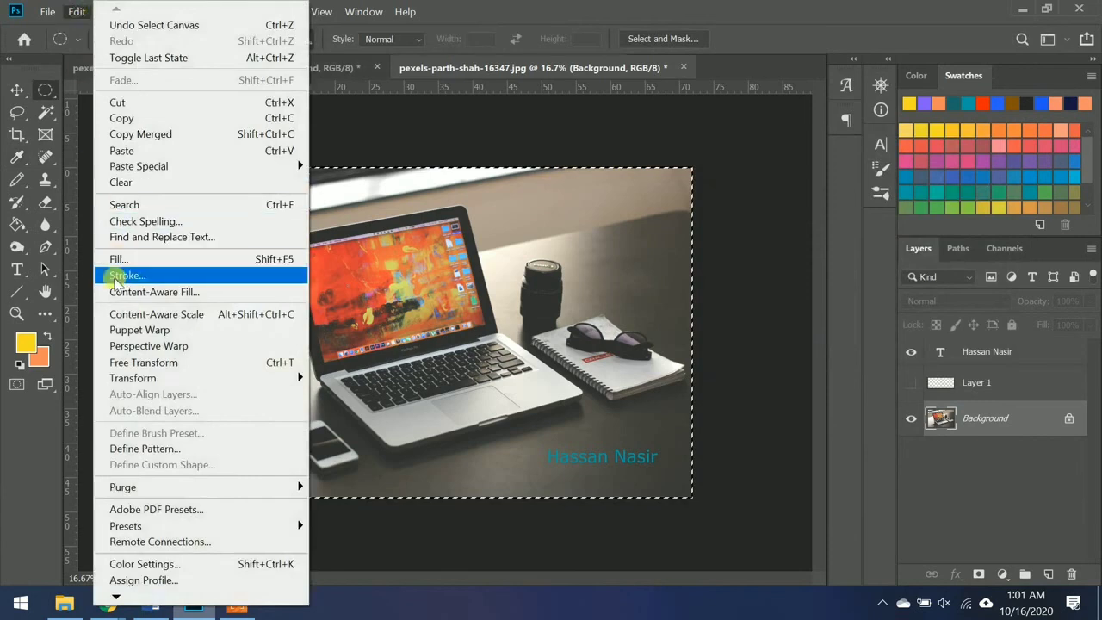
click(120, 275)
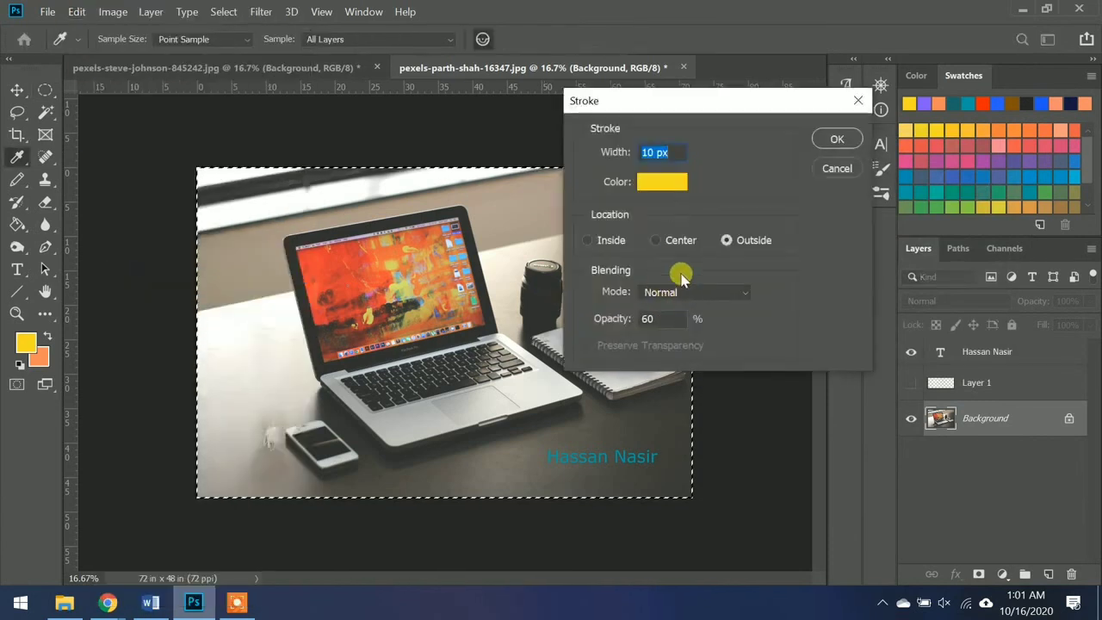
click(713, 293)
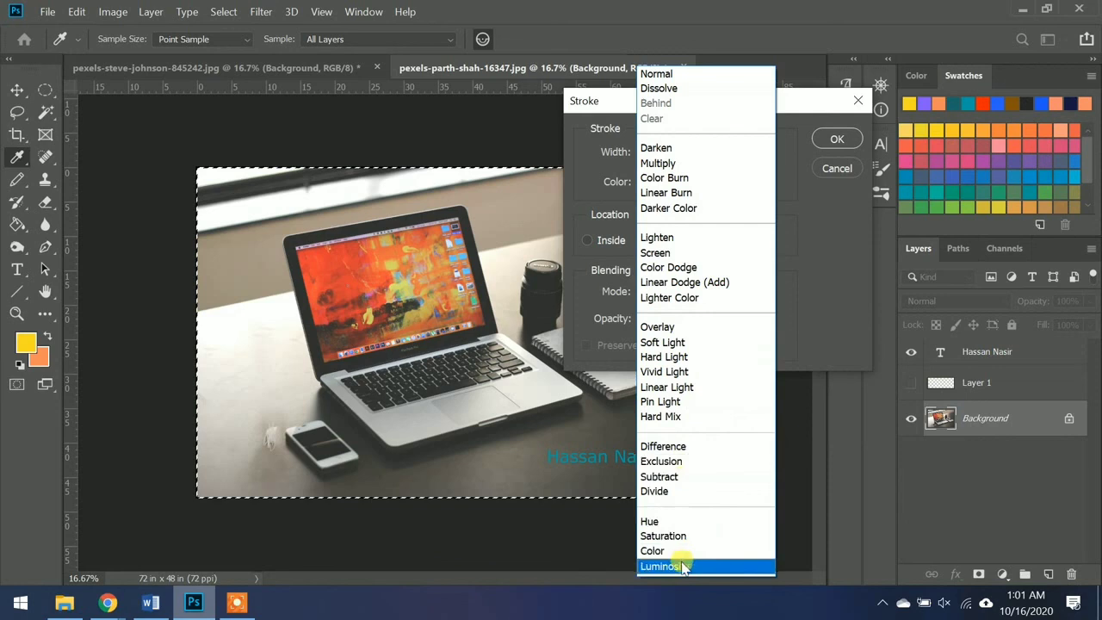
click(659, 463)
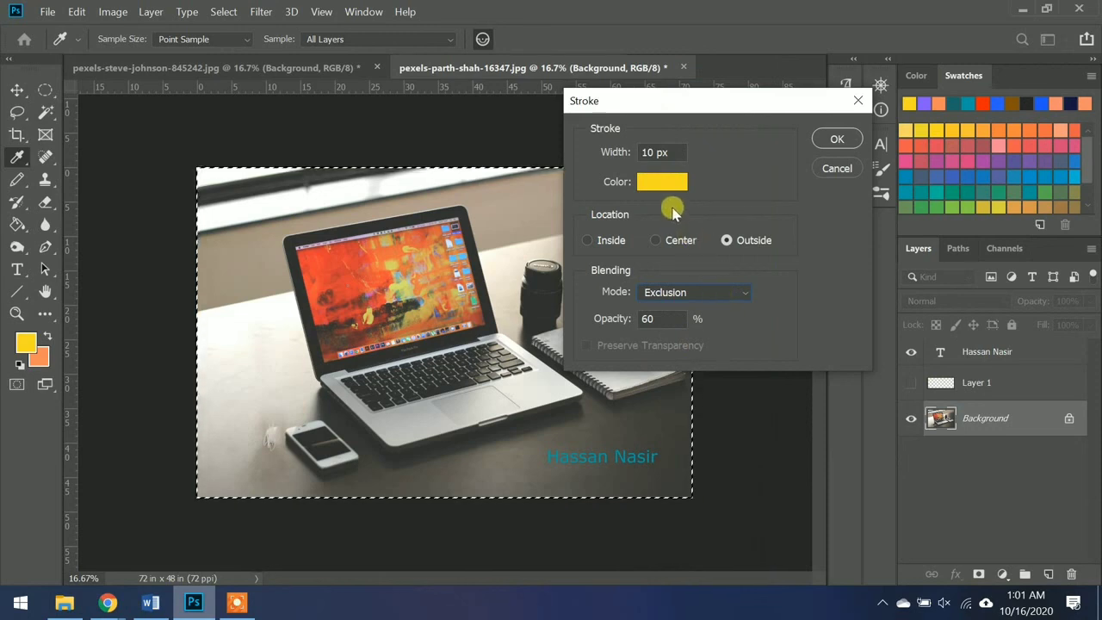
click(663, 318)
click(609, 153)
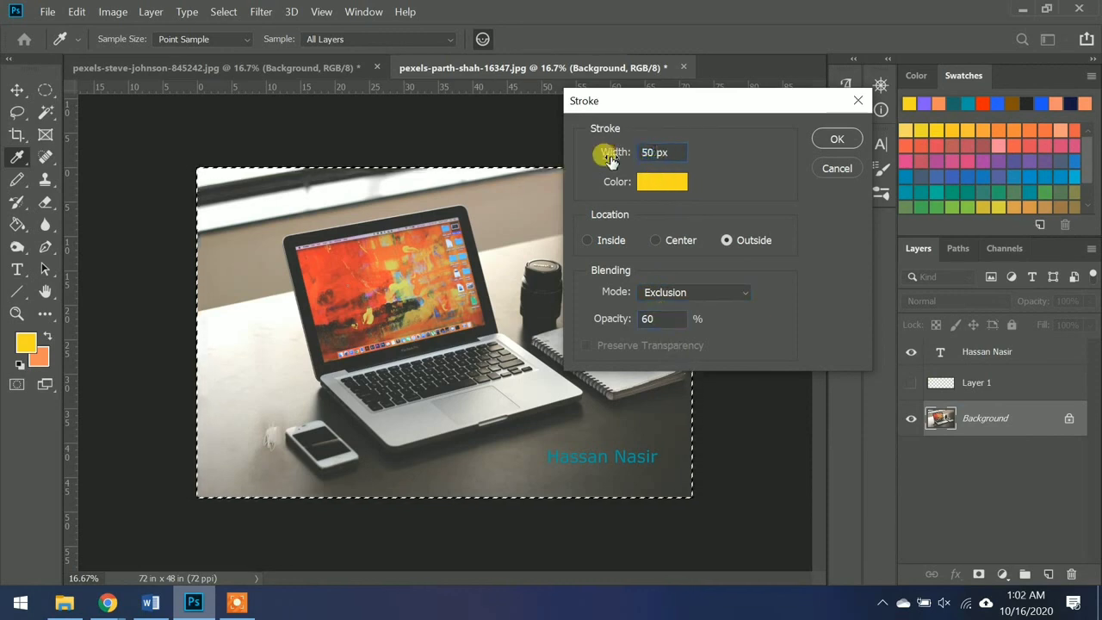
click(610, 240)
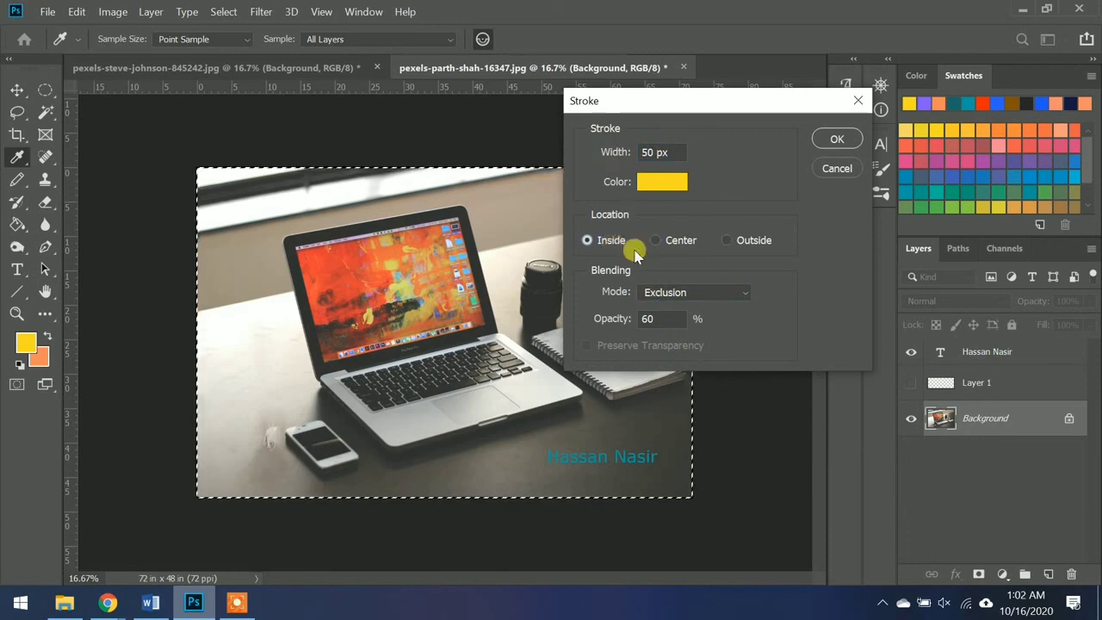
click(834, 142)
key(m)
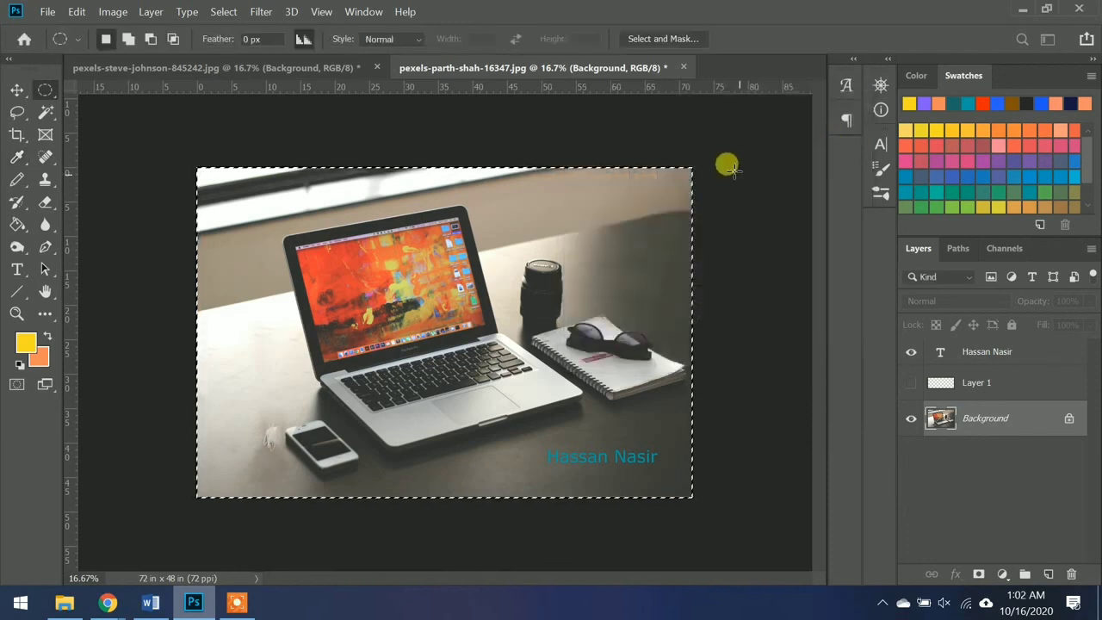
click(724, 169)
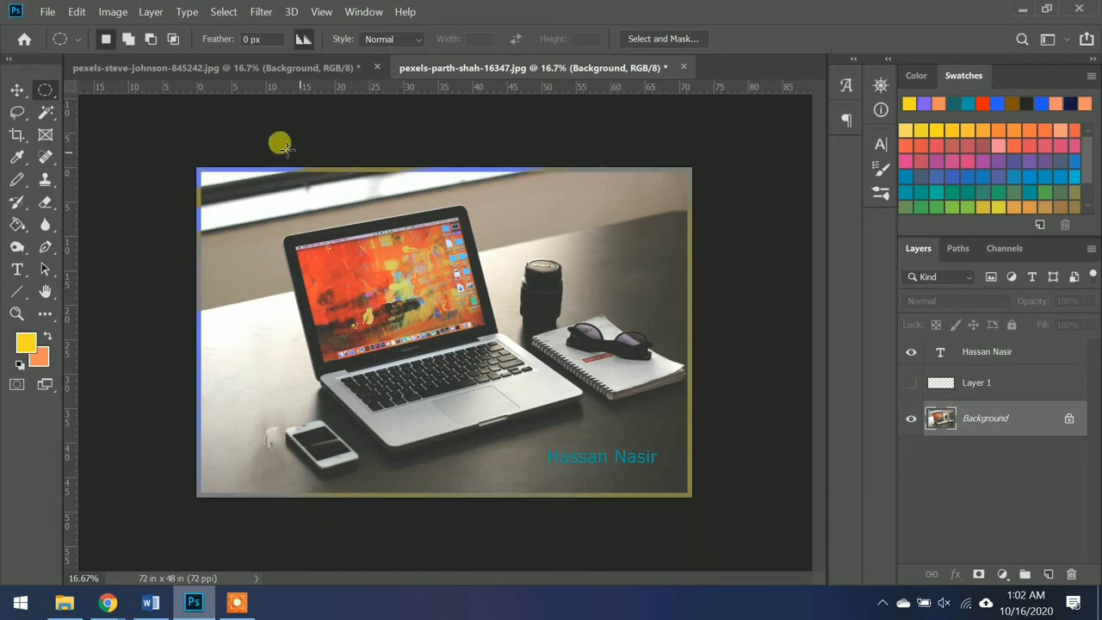
key(ctrl+z)
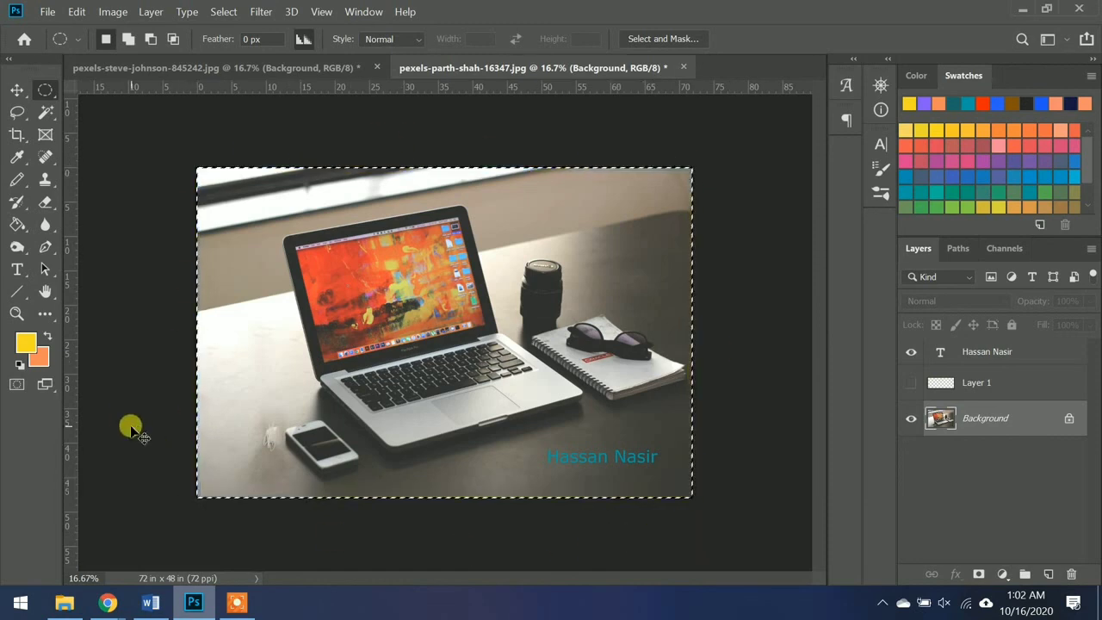
click(110, 12)
mouse_move(76, 10)
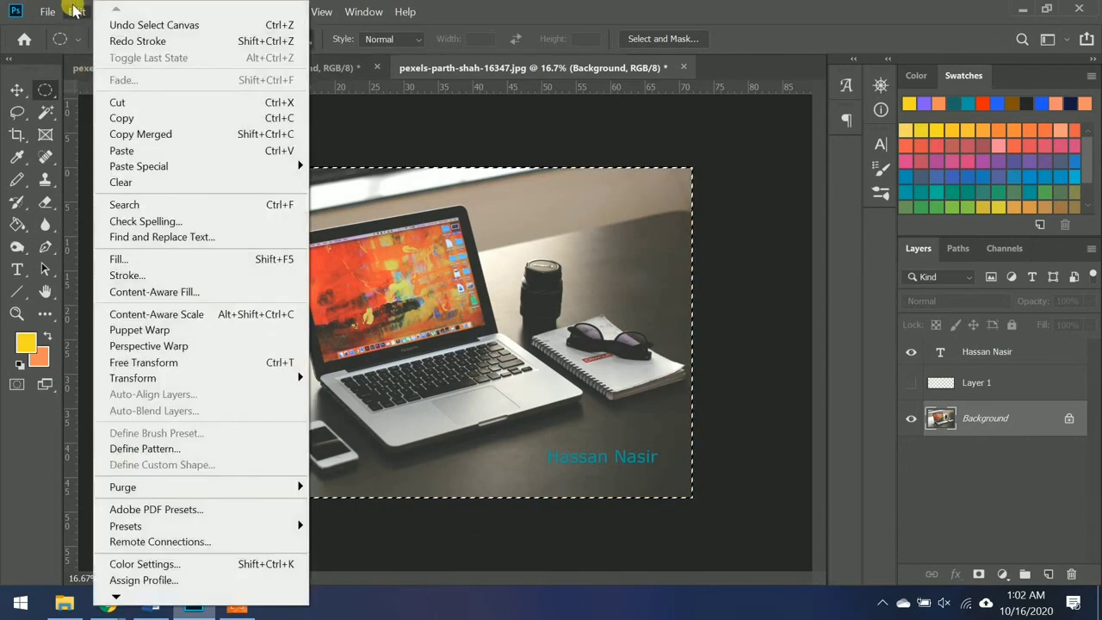
click(153, 262)
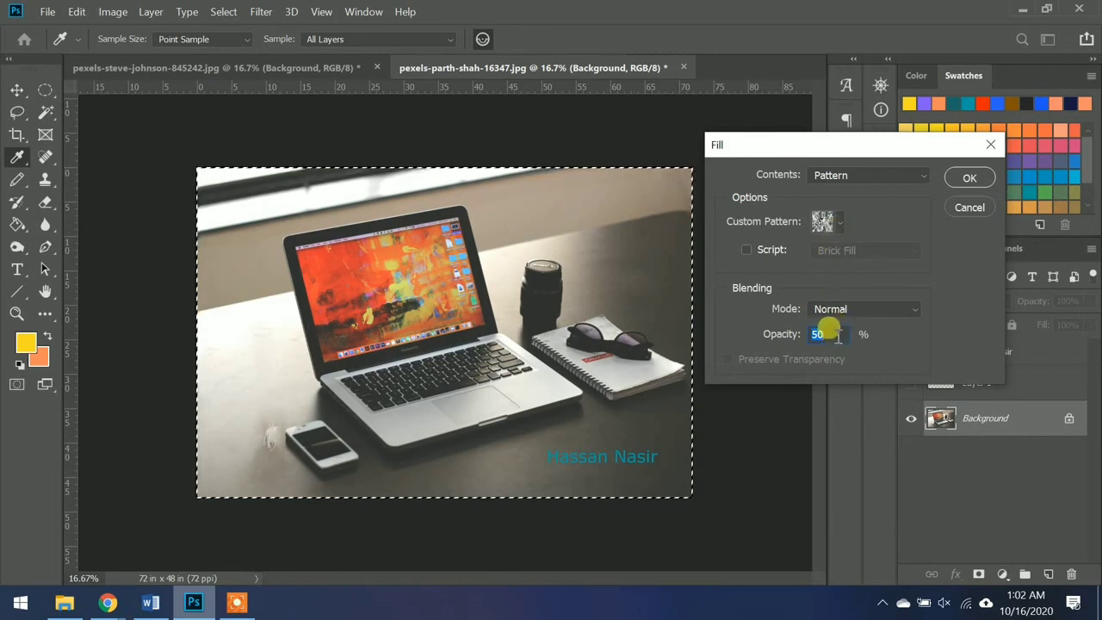
text(100)
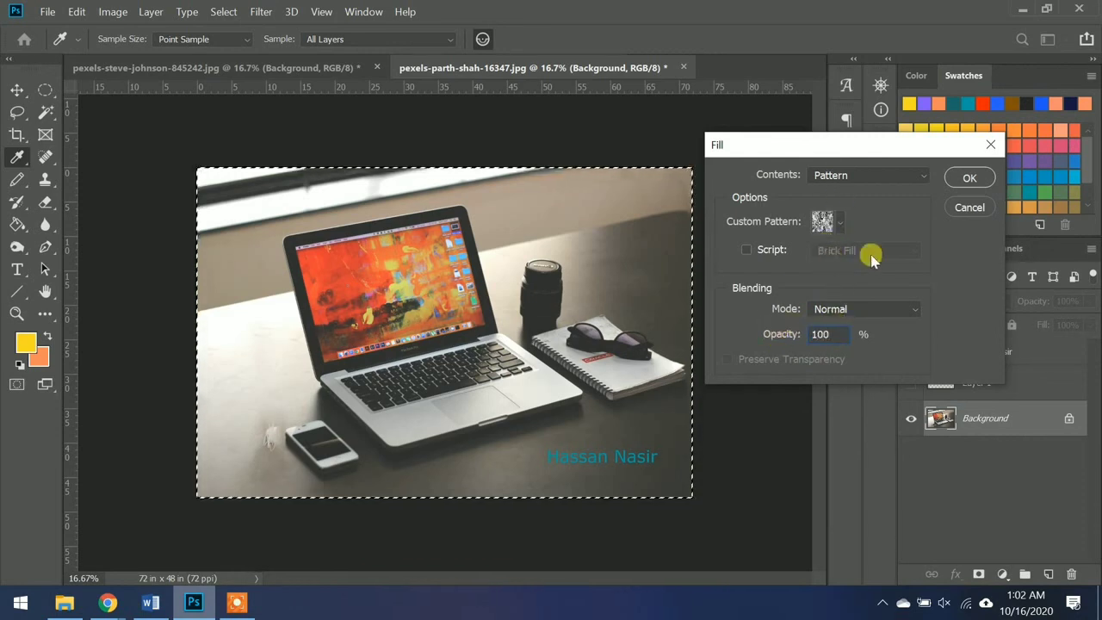
click(970, 179)
Step: Open the Stroke settings for the whole-image selection and set the opacity to 100% and the blending mode to Normal
click(76, 12)
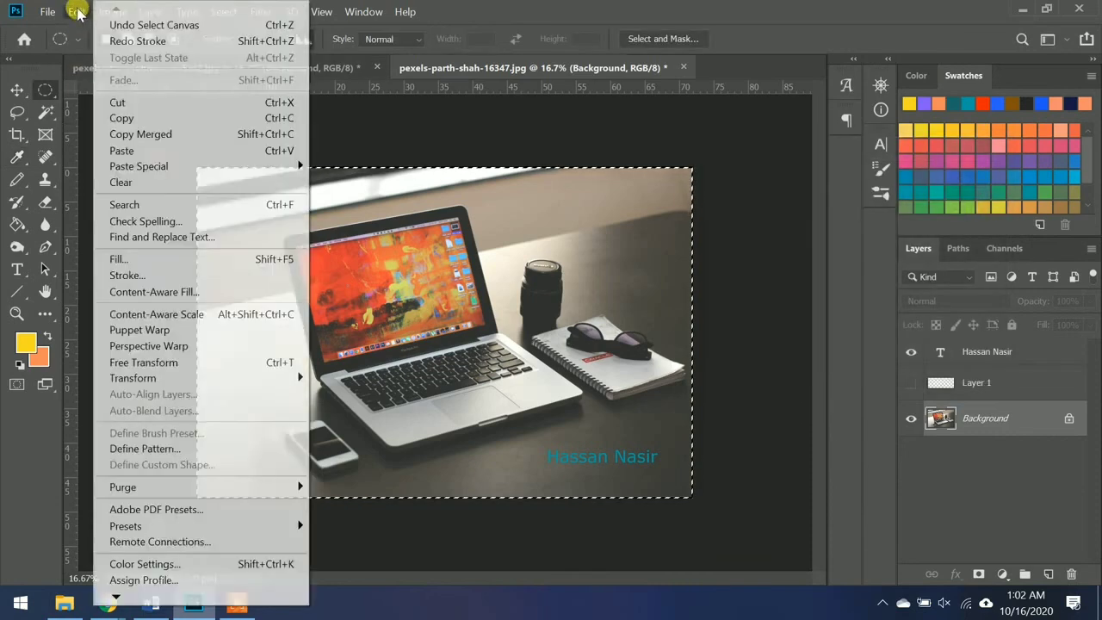
click(142, 275)
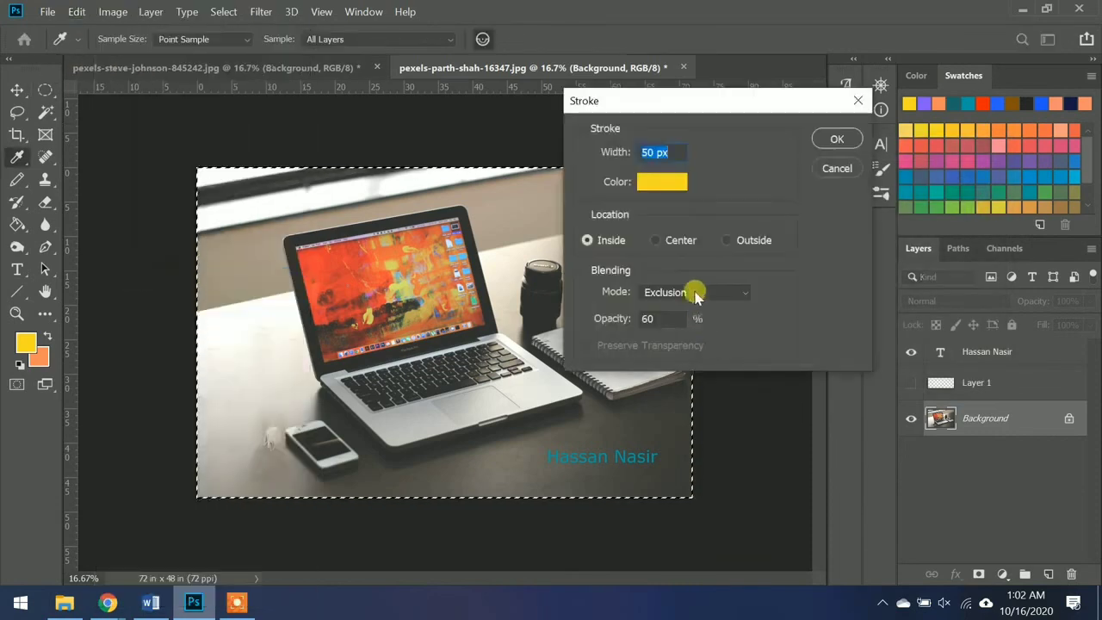
click(658, 318)
text(1000)
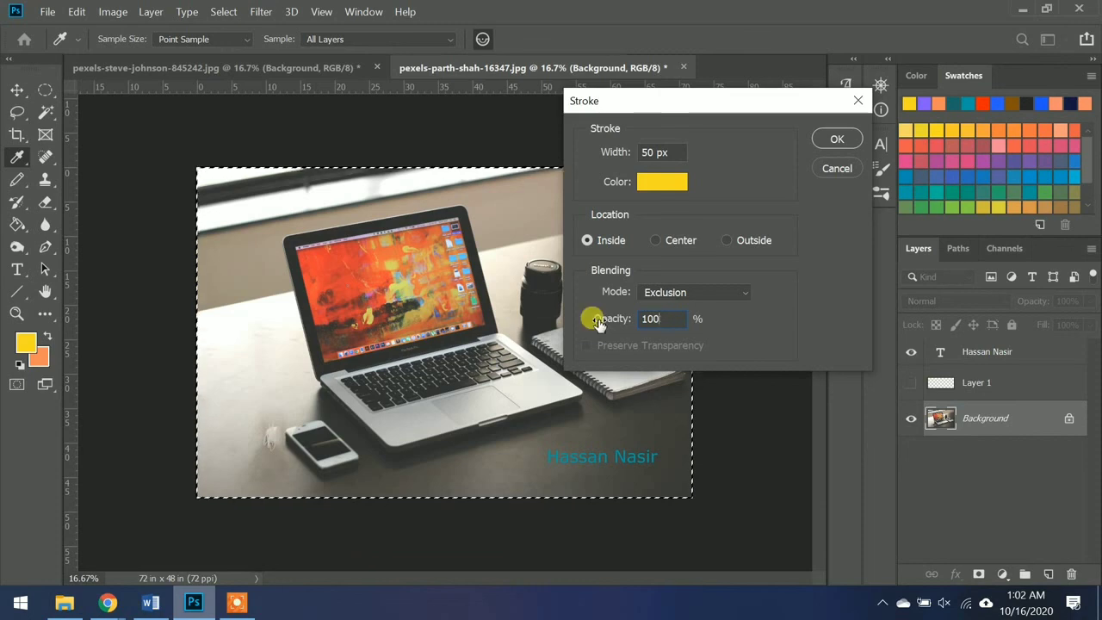
click(666, 292)
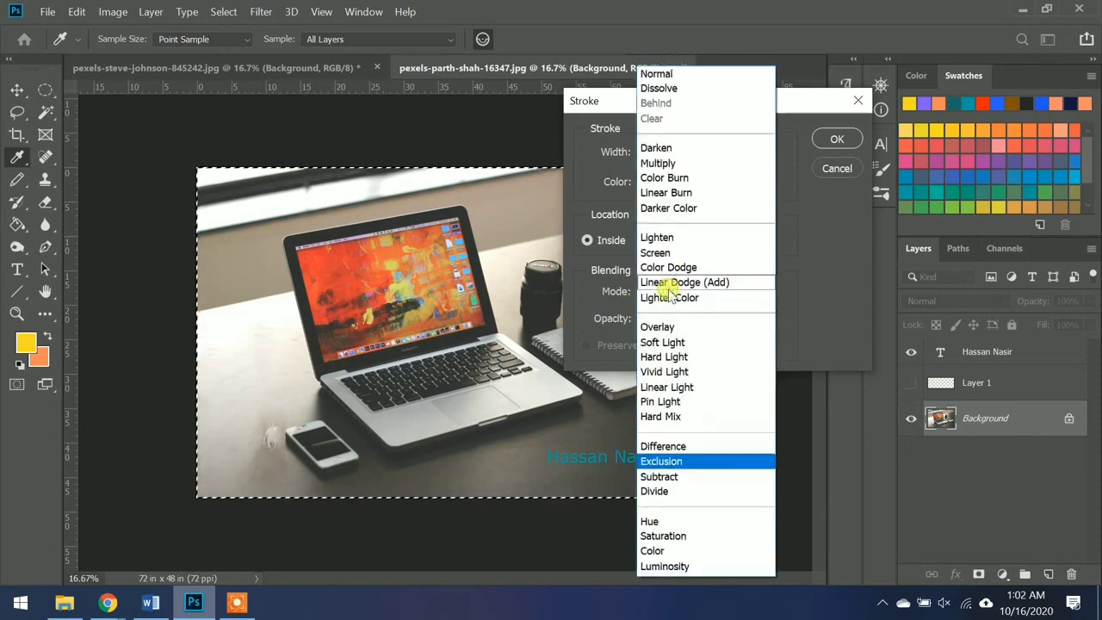
click(658, 75)
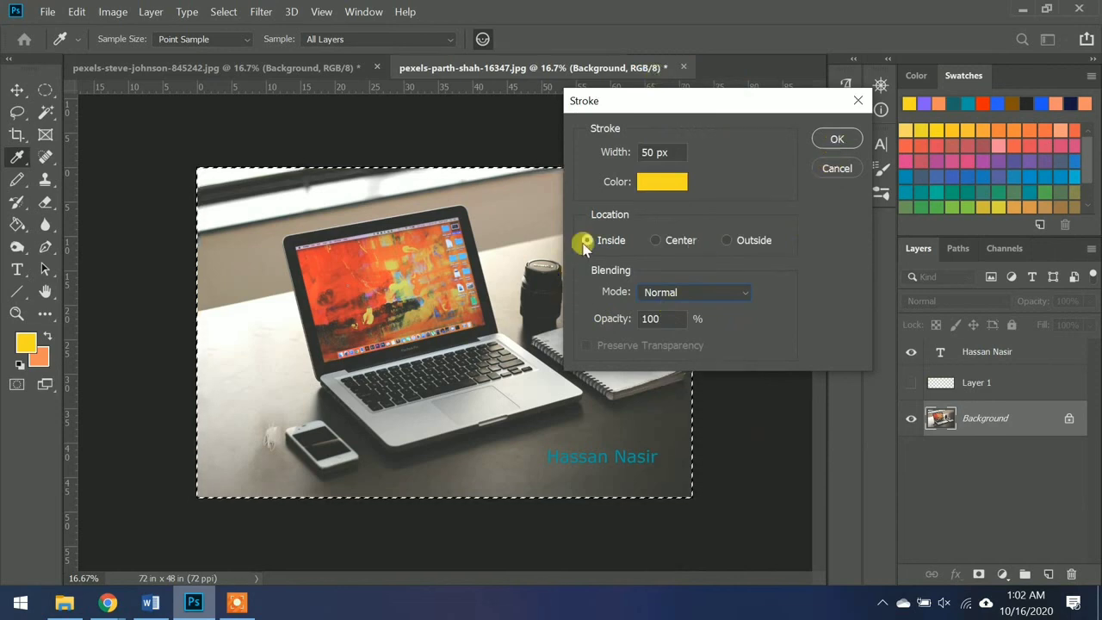
Step: Set the stroke color to the dark grey #635e5a sampled beside the name text, apply the 50 px inside stroke and deselect
click(661, 181)
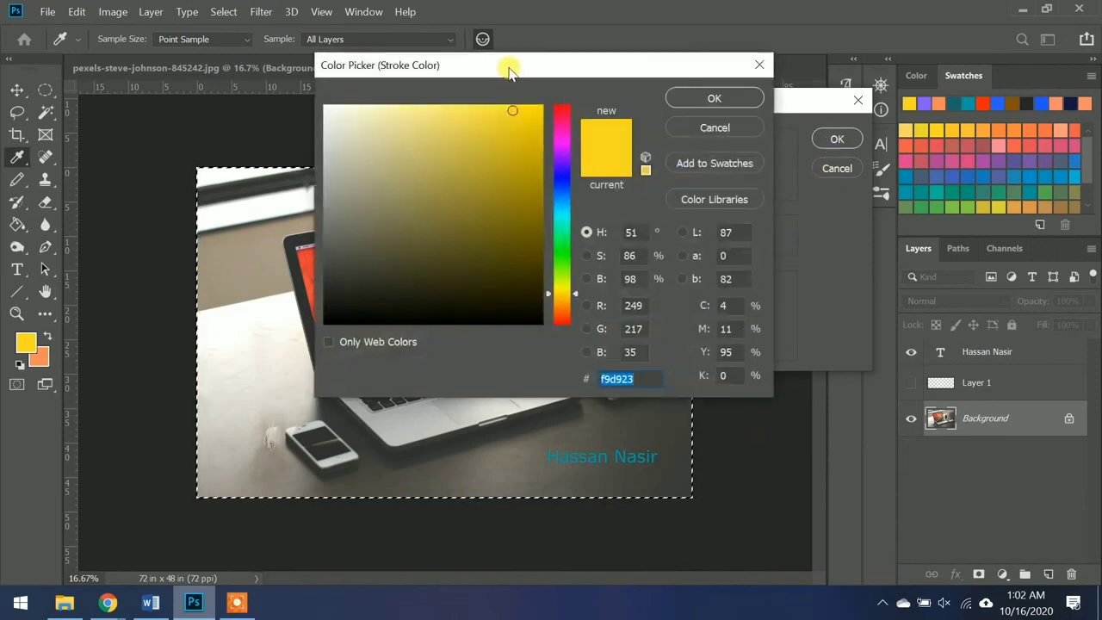
drag(509, 69, 676, 115)
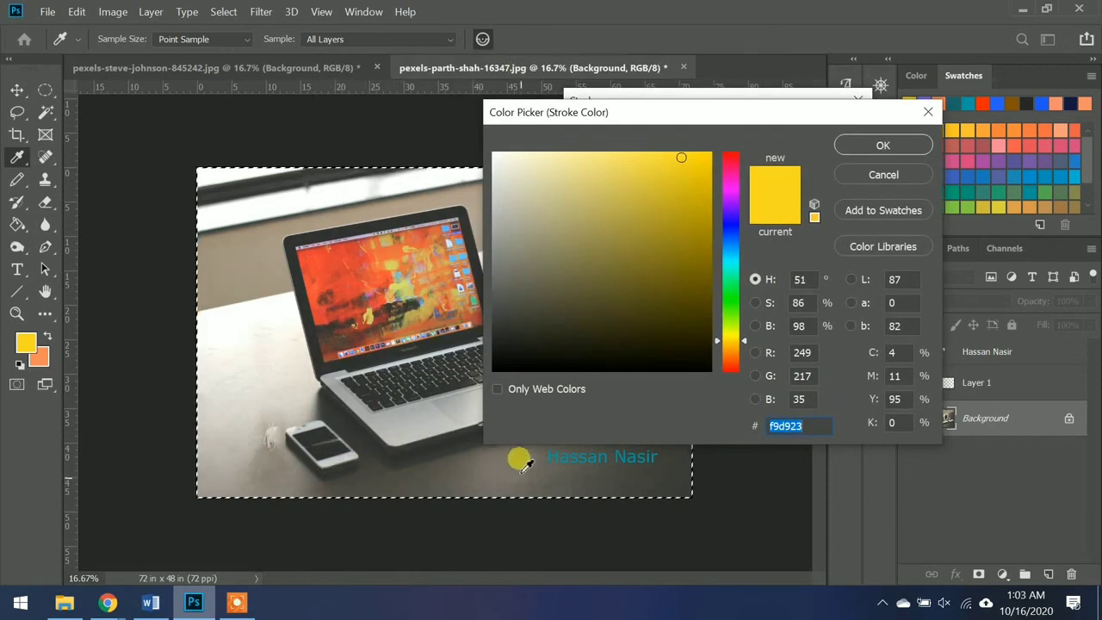
click(547, 463)
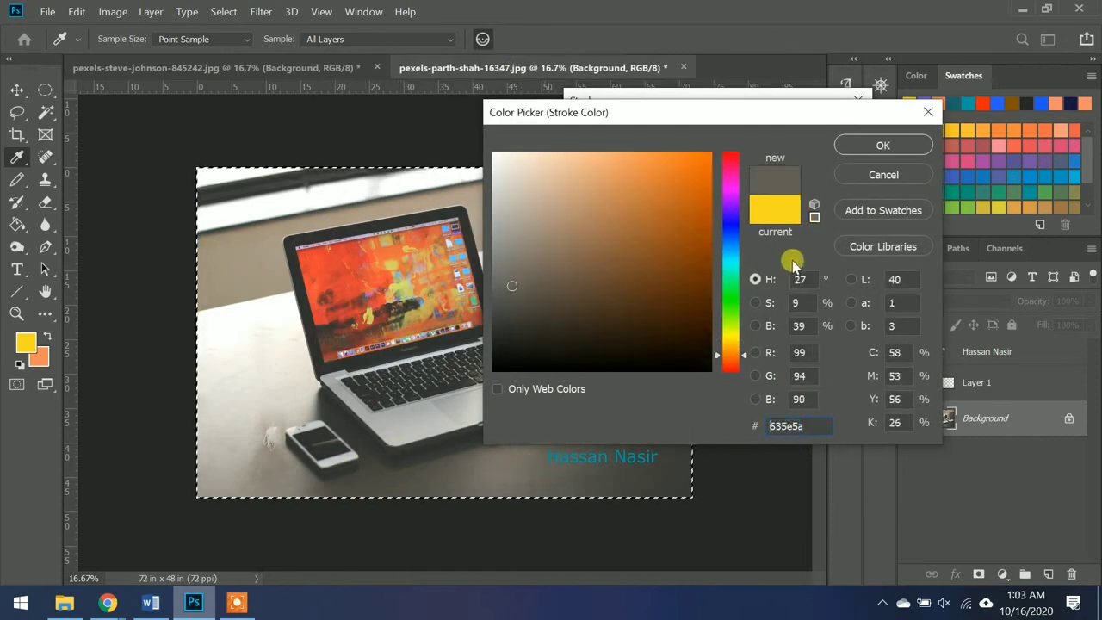
click(880, 146)
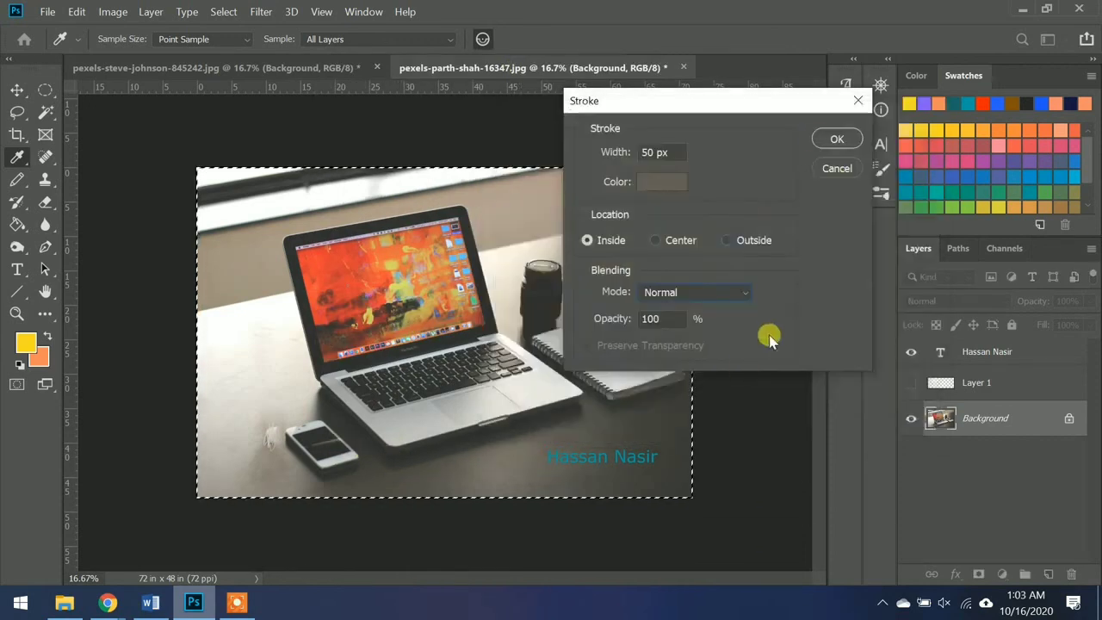
click(832, 139)
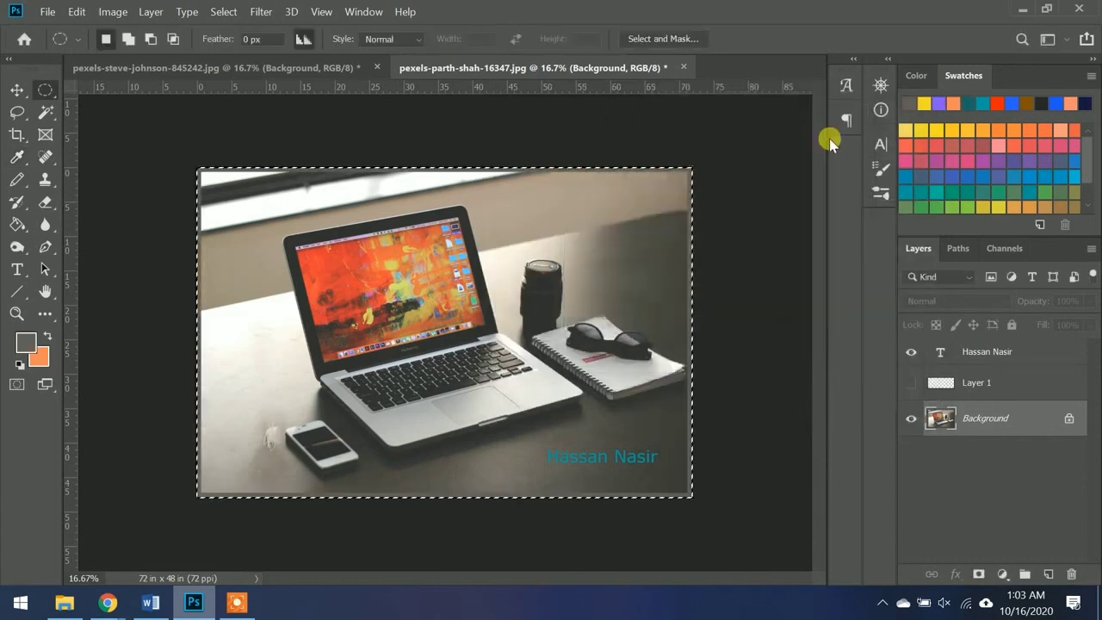
click(172, 229)
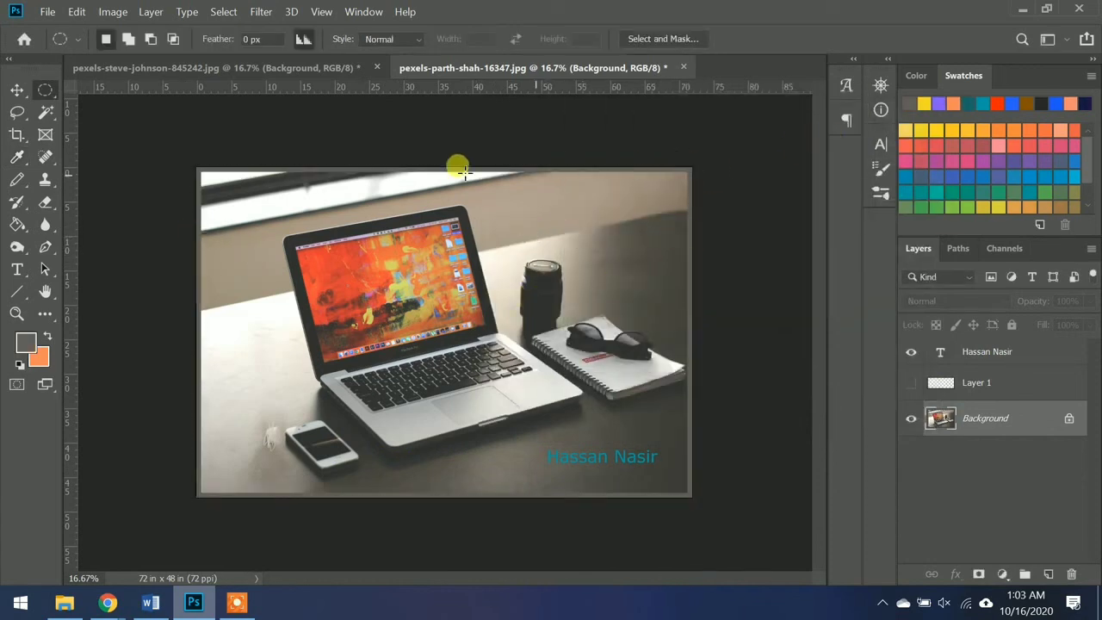